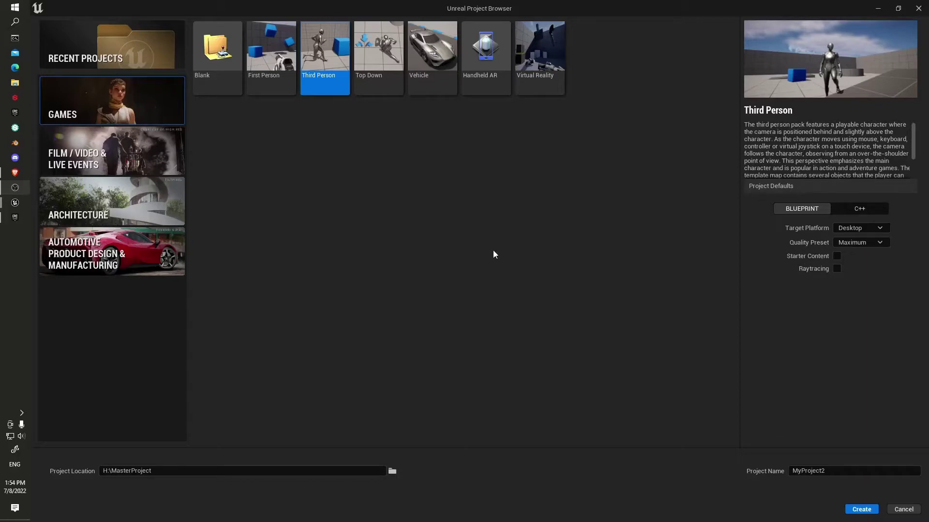
- Bring the LyraStarterGame Unreal Editor window to the front from the taskbar
{"action": "mouse_move", "coordinate": [15, 203]}
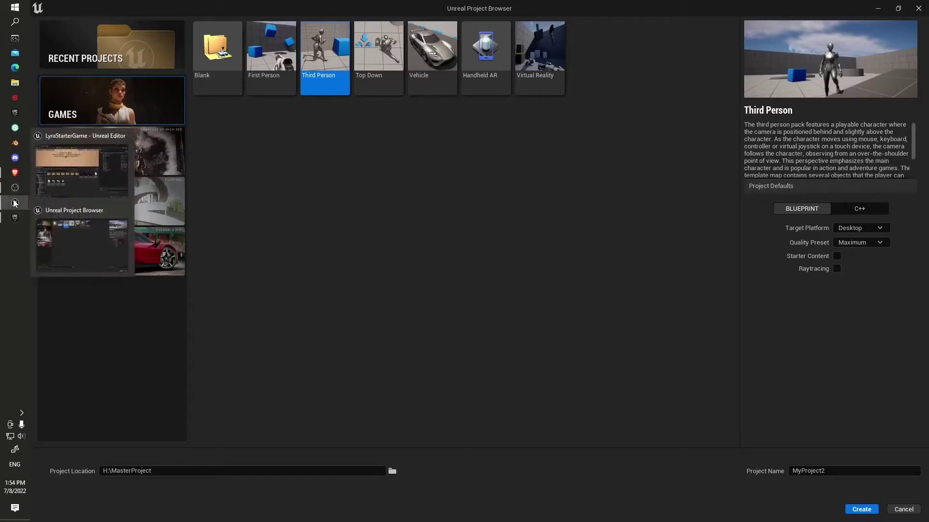
{"action": "left_click", "coordinate": [68, 171]}
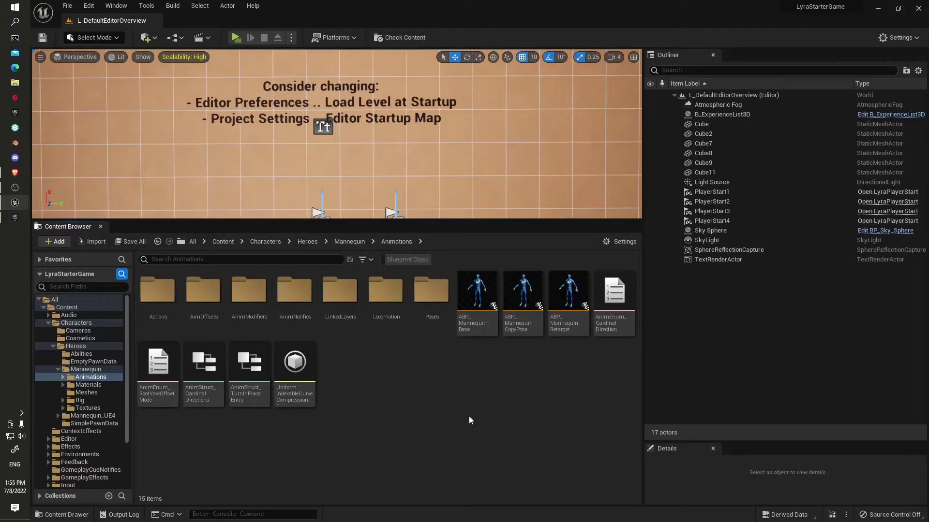
- Duplicate the ABP_Mannequin_Base animation blueprint and name the duplicate 'Copy'
{"action": "left_click", "coordinate": [474, 289]}
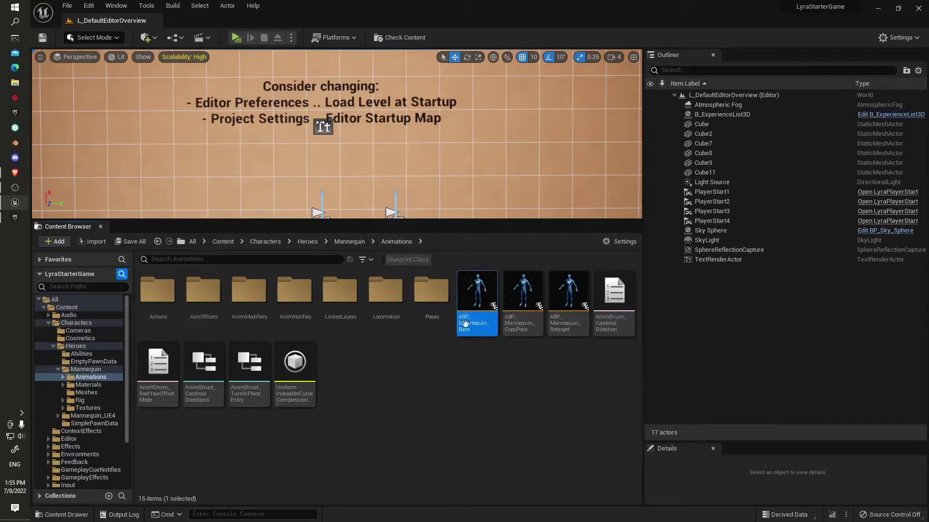
{"action": "right_click", "coordinate": [474, 292]}
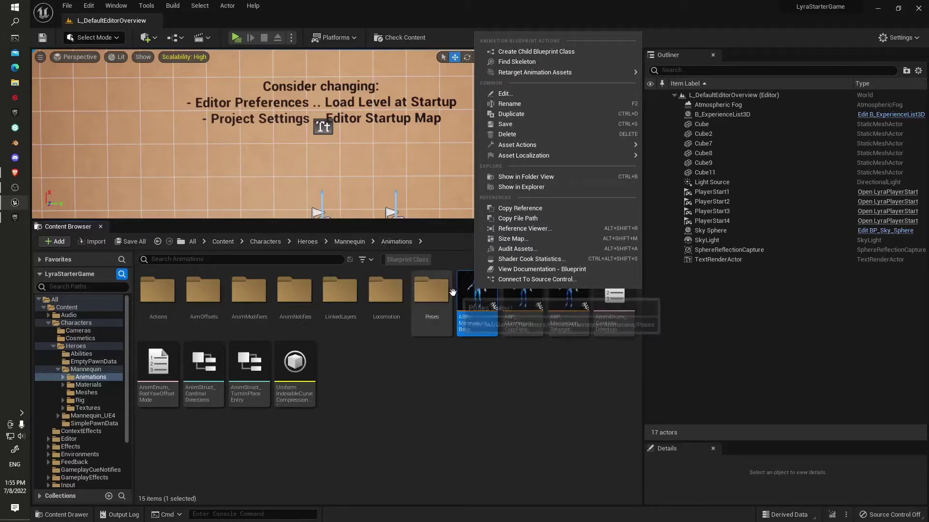
{"action": "mouse_move", "coordinate": [476, 324]}
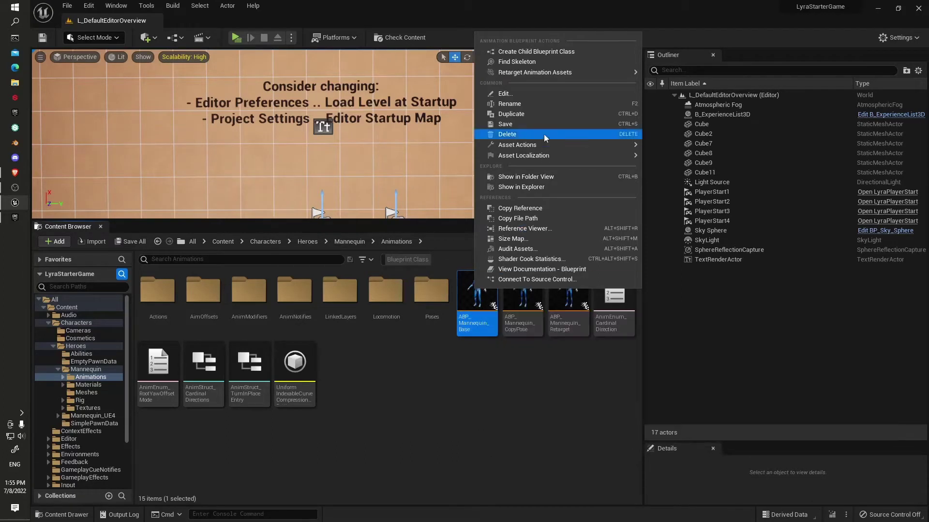
{"action": "left_click", "coordinate": [535, 117]}
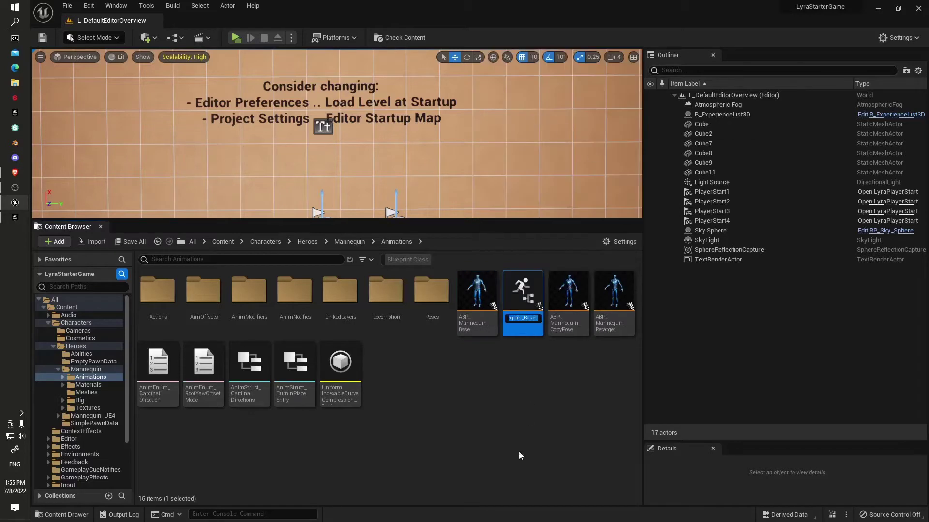
{"action": "type", "text": "Copy"}
{"action": "key", "text": "Return"}
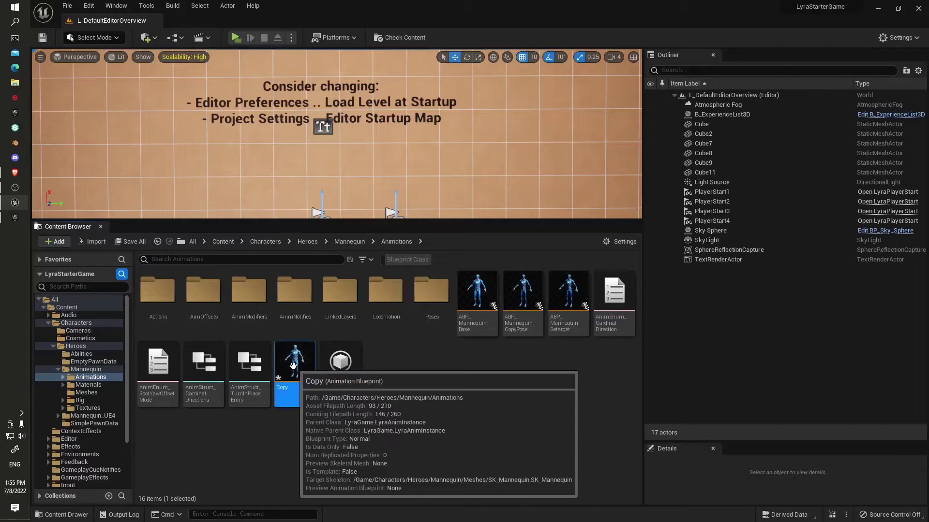
- Open Copy and reparent it to AnimInstance in Class Settings, confirming the reparent
{"action": "double_click", "coordinate": [294, 365]}
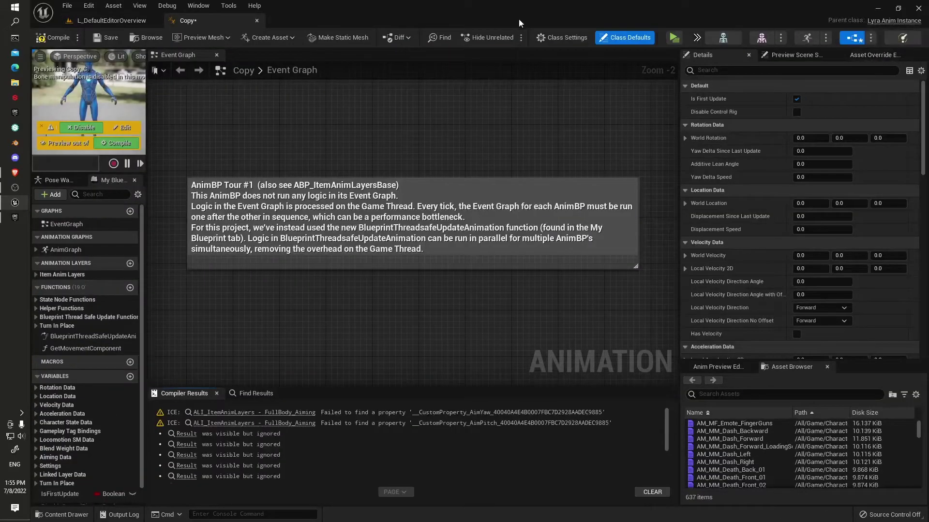
{"action": "left_click", "coordinate": [563, 38]}
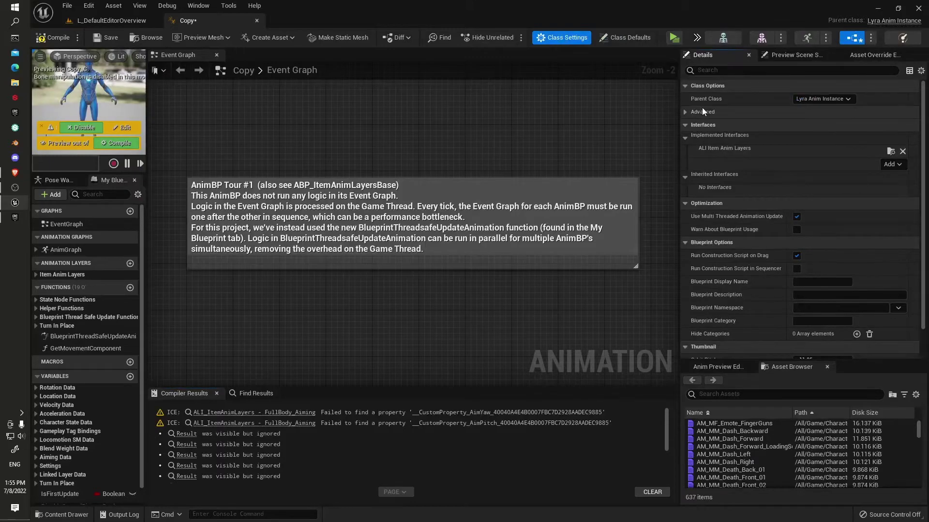
{"action": "left_click", "coordinate": [812, 100]}
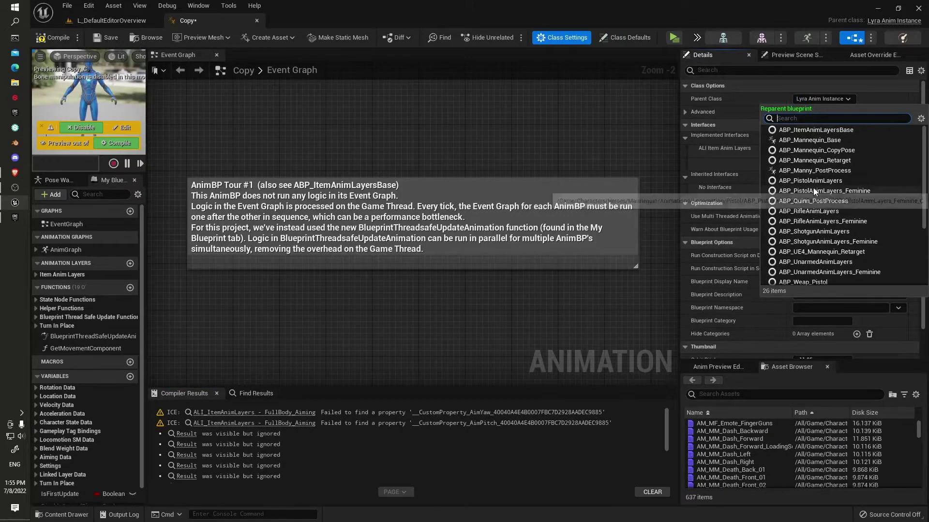
{"action": "type", "text": "anim"}
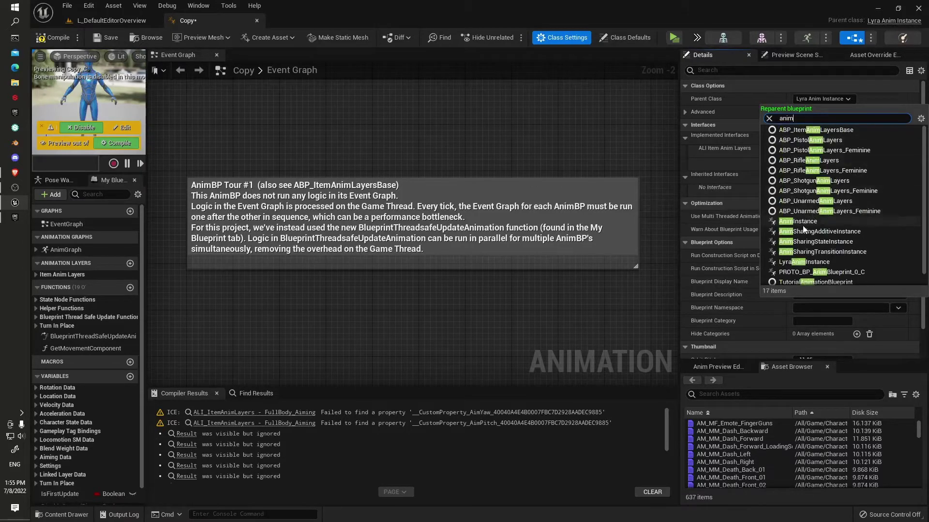
{"action": "left_click", "coordinate": [803, 227]}
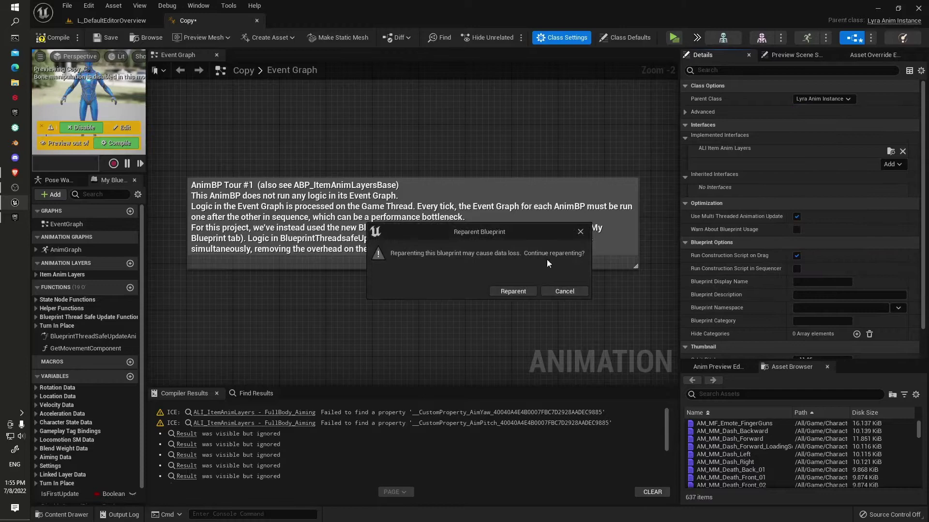
{"action": "left_click", "coordinate": [511, 291]}
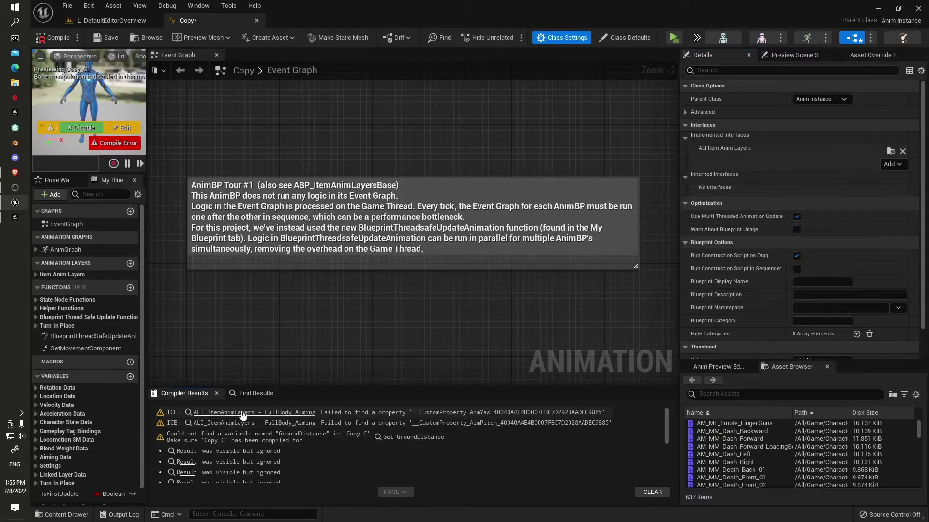
- Feed the UpperbodyLowerbodySplit cached pose straight into AdditiveHitReact, bypassing FullBody_Aiming, then jump to the GroundDistance rule graph
{"action": "left_click", "coordinate": [243, 413]}
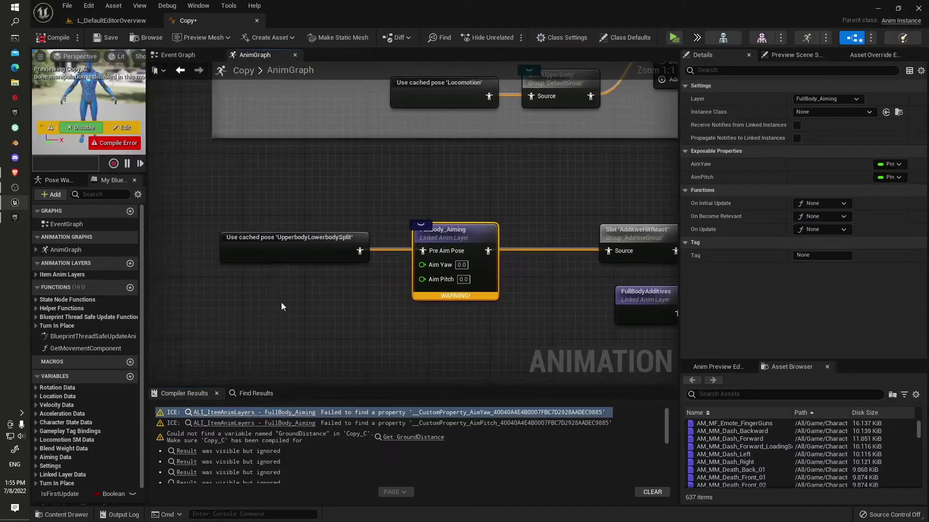
{"action": "left_click_drag", "start_coordinate": [294, 248], "coordinate": [240, 248]}
{"action": "left_click_drag", "start_coordinate": [460, 264], "coordinate": [467, 334]}
{"action": "left_click_drag", "start_coordinate": [306, 251], "coordinate": [612, 253]}
{"action": "left_click_drag", "start_coordinate": [441, 298], "coordinate": [433, 283]}
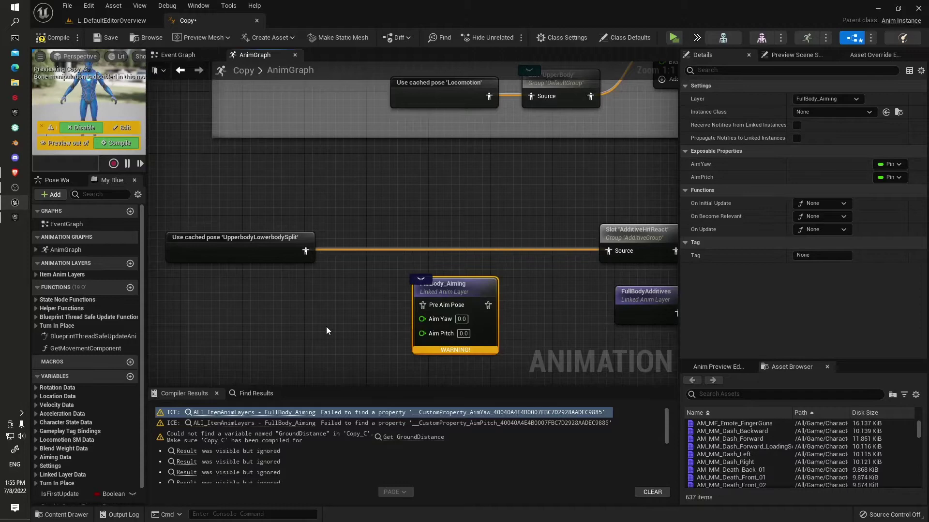
{"action": "left_click", "coordinate": [389, 441]}
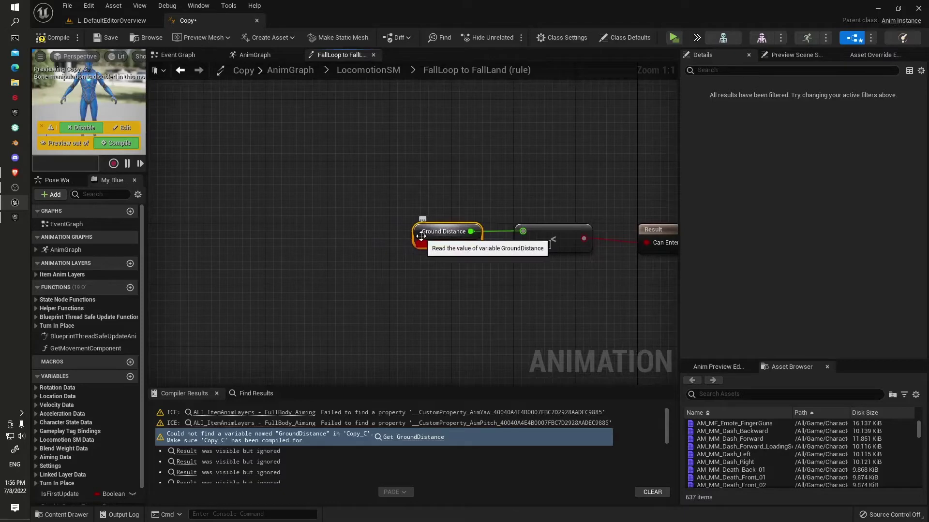
- Create the missing GroundDistance variable from the Ground Distance node and compile
{"action": "right_click", "coordinate": [419, 231]}
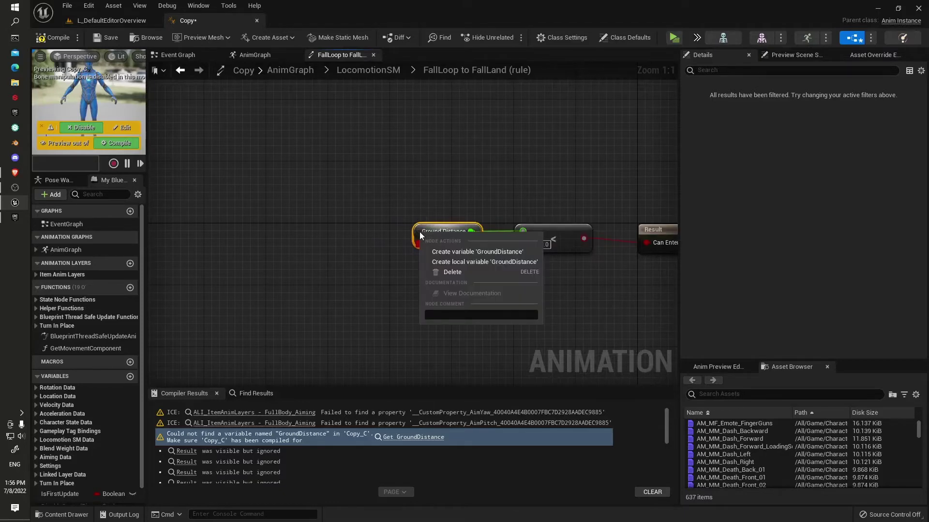
{"action": "left_click", "coordinate": [455, 252]}
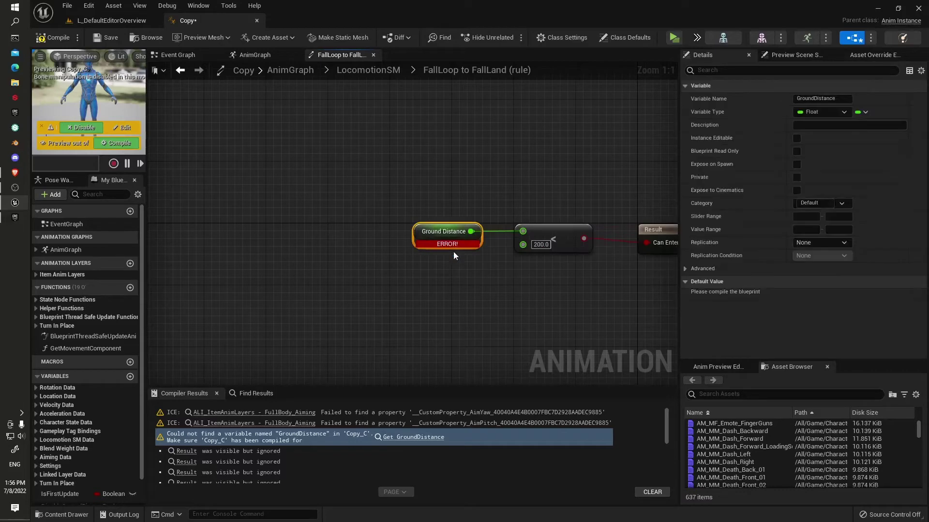
{"action": "left_click", "coordinate": [44, 38]}
- Set GroundDistance's default value to -1, recompile and save the Copy blueprint
{"action": "left_click", "coordinate": [830, 295]}
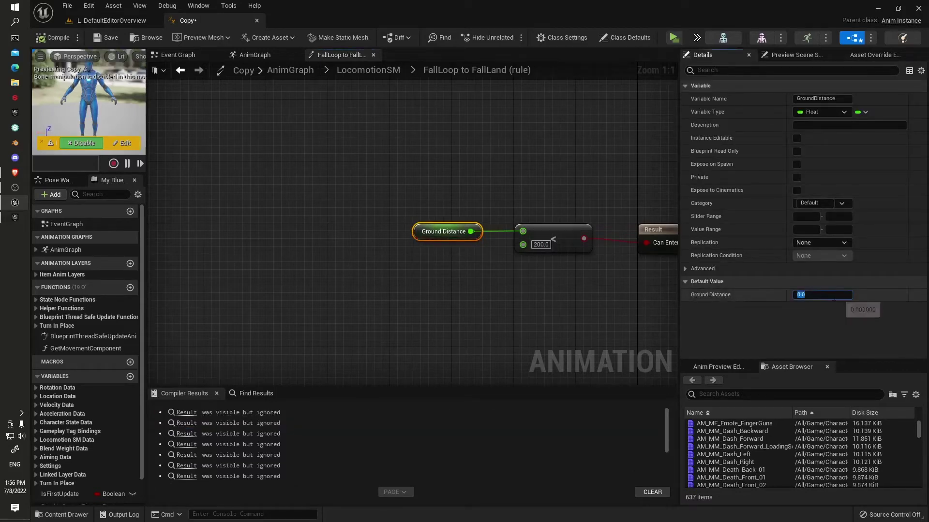
{"action": "type", "text": "-1"}
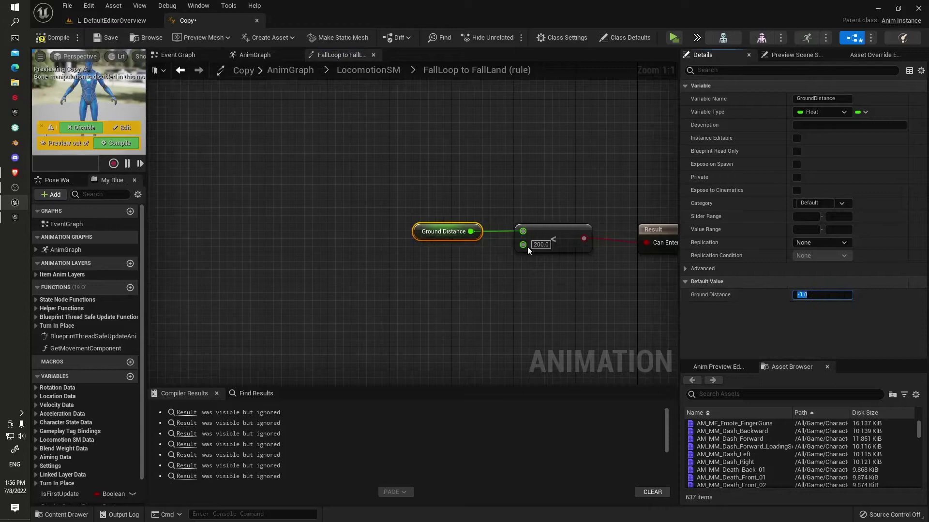
{"action": "left_click", "coordinate": [452, 193]}
{"action": "left_click", "coordinate": [56, 38]}
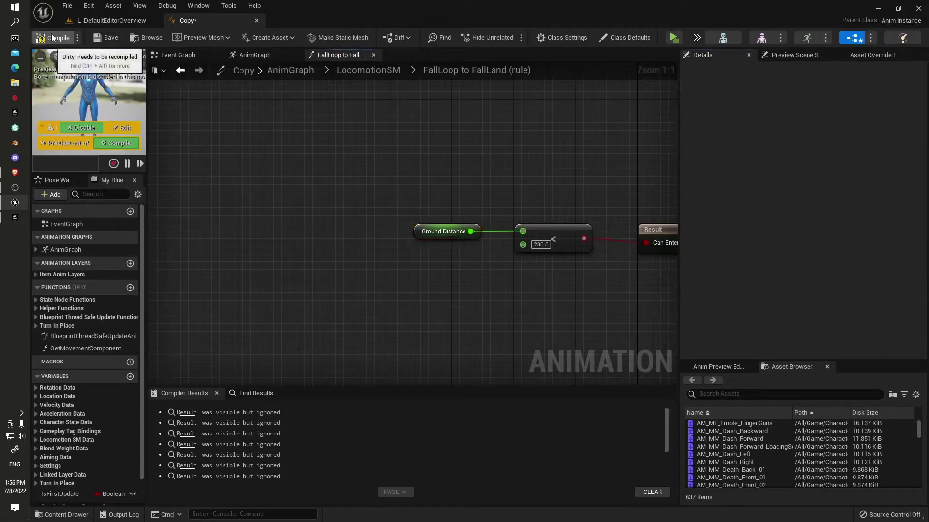
{"action": "left_click", "coordinate": [109, 39]}
{"action": "scroll", "coordinate": [338, 172], "scroll_direction": "down", "scroll_amount": 2}
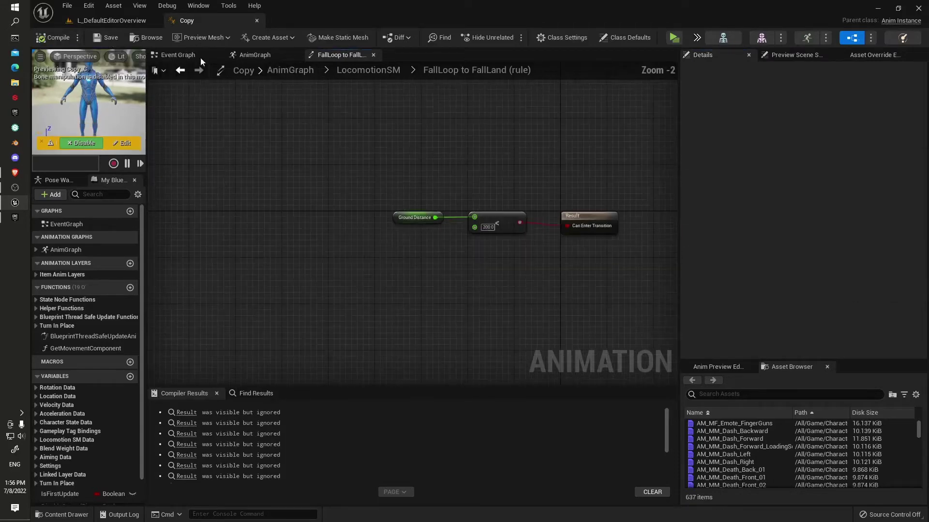
- Close the Copy editor and create the Third Person Blueprint project MyProject2 in the Project Browser
{"action": "left_click", "coordinate": [257, 21]}
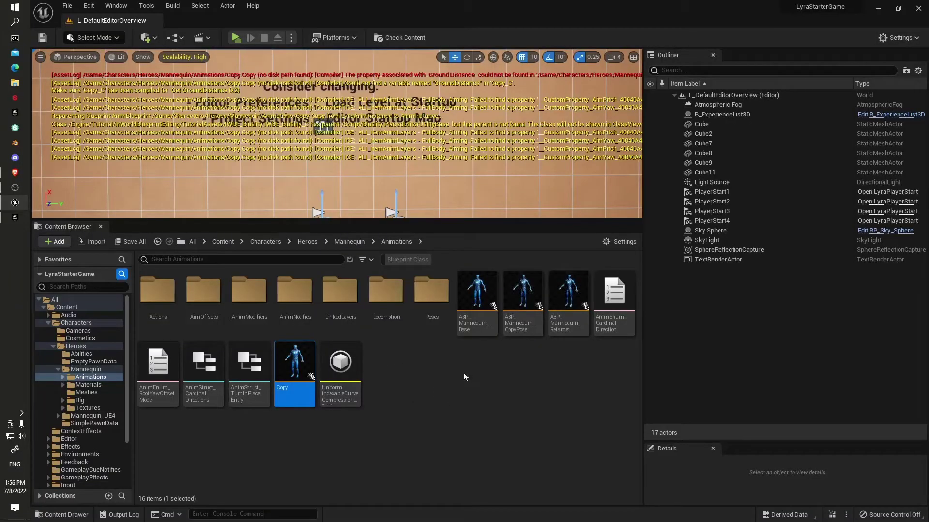
{"action": "left_click", "coordinate": [10, 220]}
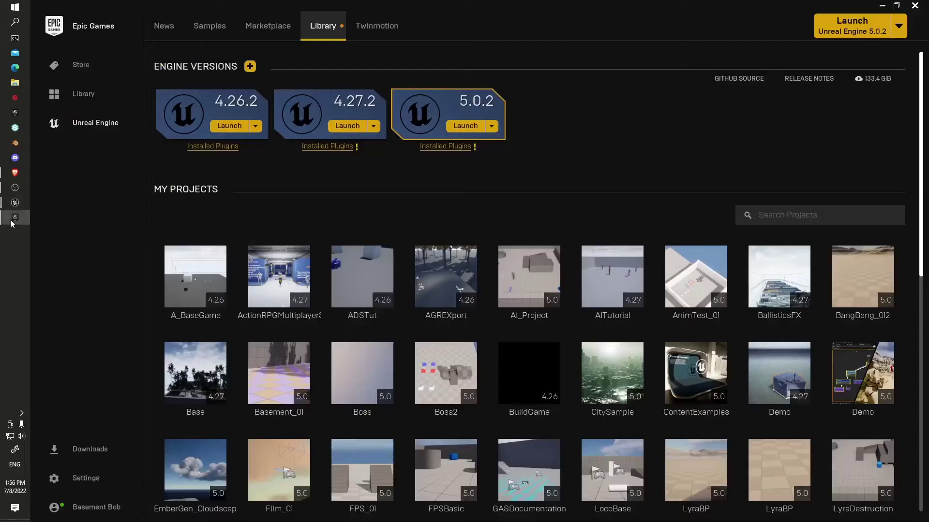
{"action": "mouse_move", "coordinate": [19, 201]}
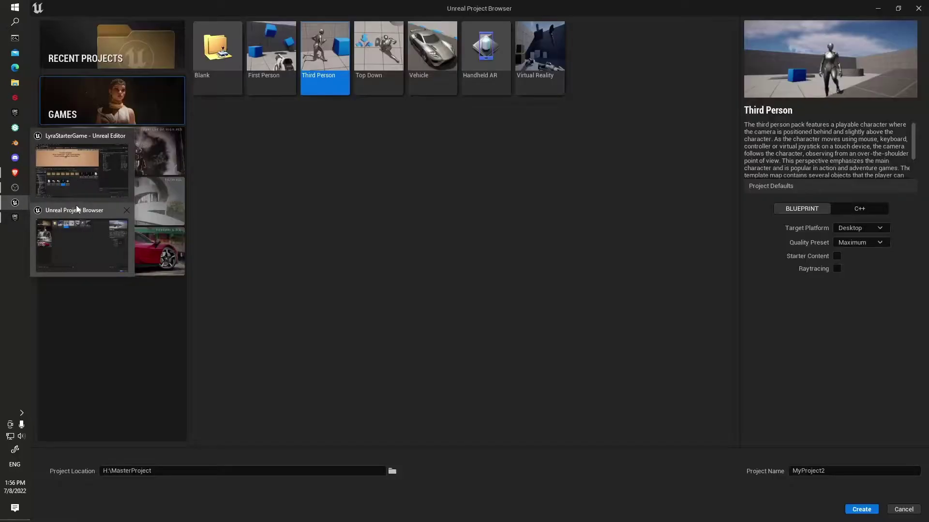
{"action": "left_click", "coordinate": [78, 210]}
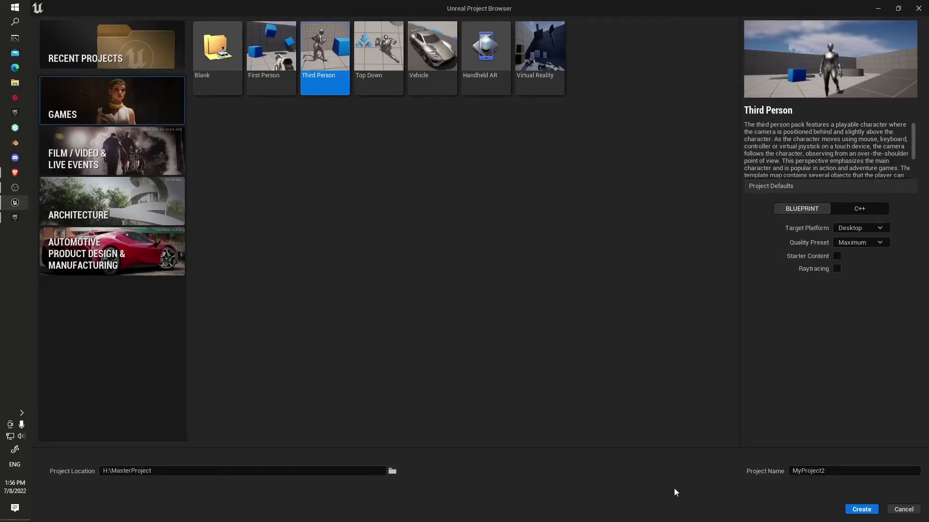
{"action": "left_click", "coordinate": [851, 510]}
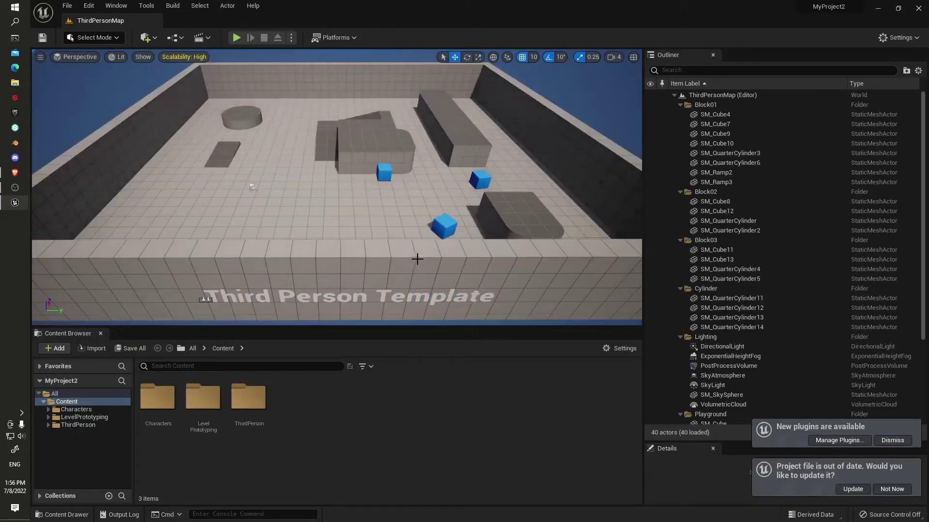
- Update the out-of-date MyProject2 project file and open Manage Plugins
{"action": "left_click", "coordinate": [852, 489]}
{"action": "left_click", "coordinate": [840, 451]}
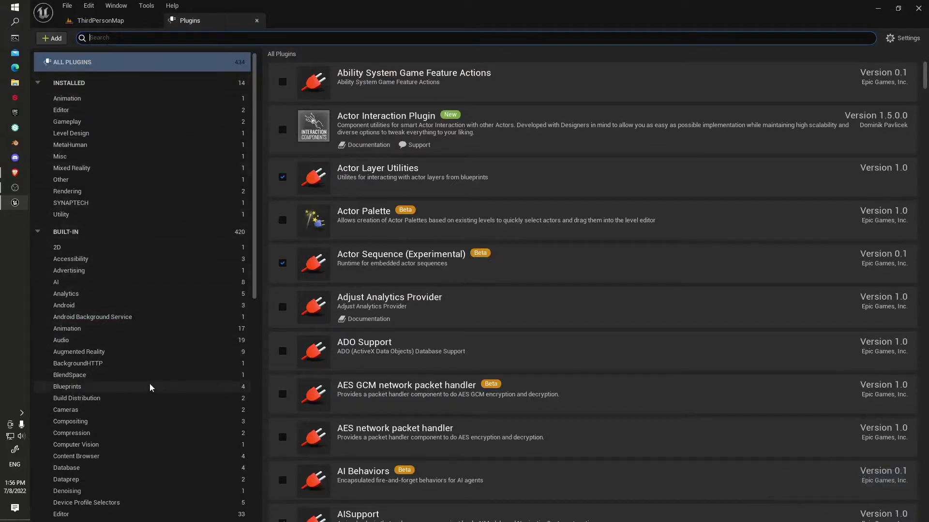
- Enable the Animation Locomotion Library plugin, accepting the beta warning
{"action": "left_click", "coordinate": [66, 329]}
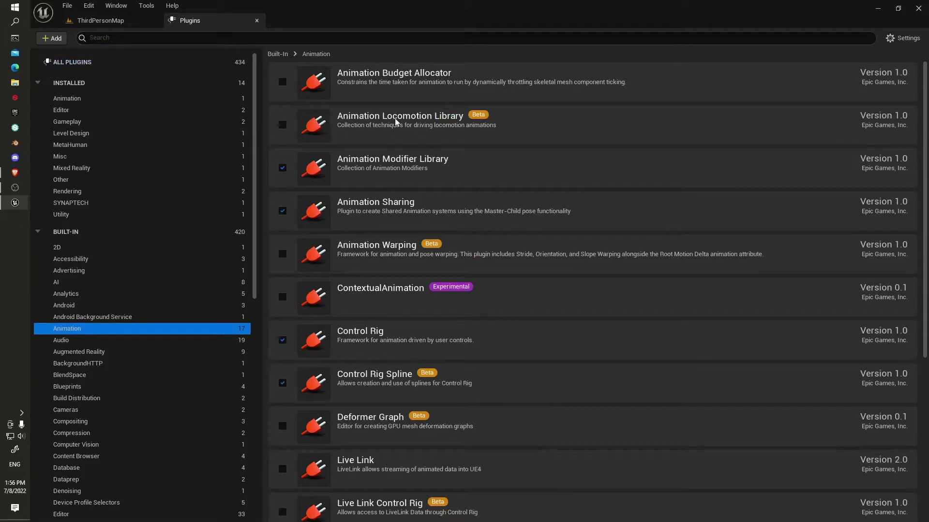
{"action": "left_click", "coordinate": [284, 125]}
{"action": "left_click", "coordinate": [560, 293]}
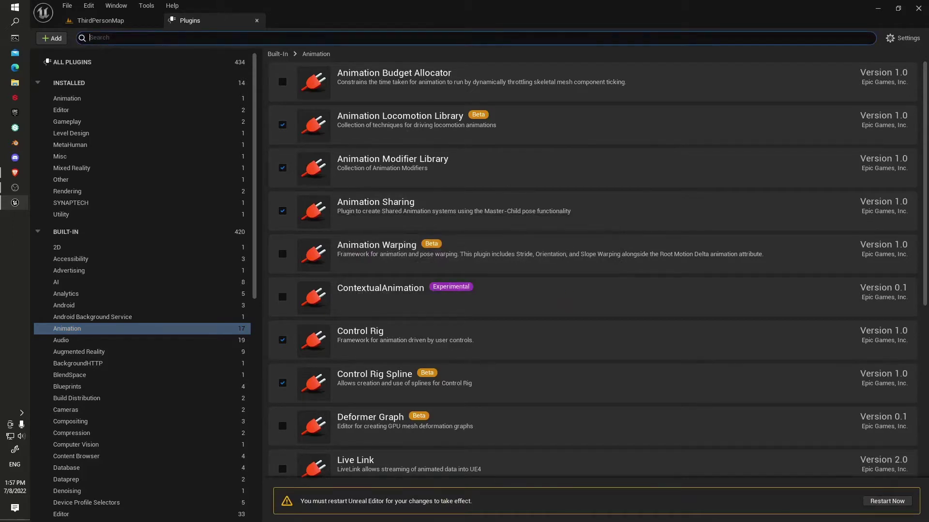
- Search the plugins for 'wa' and enable Animation Warping, accepting the beta warning
{"action": "type", "text": "warp"}
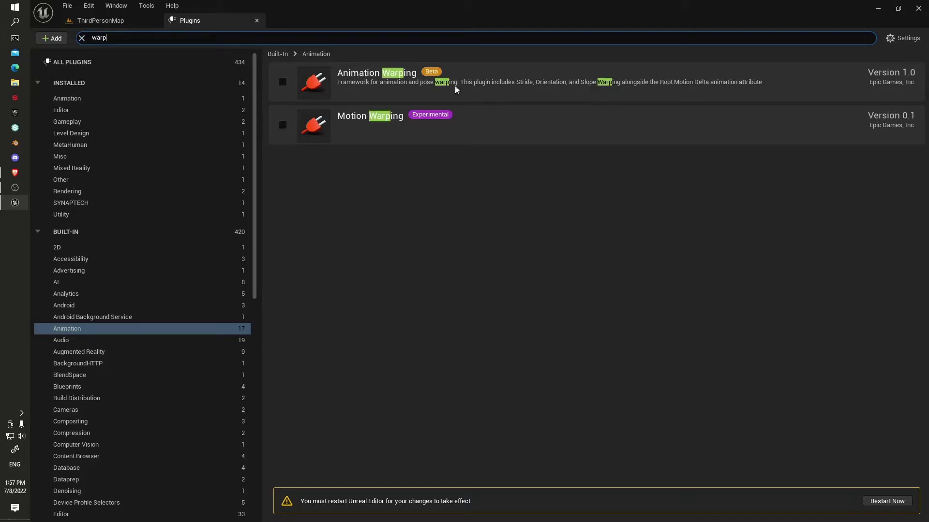
{"action": "left_click", "coordinate": [283, 81]}
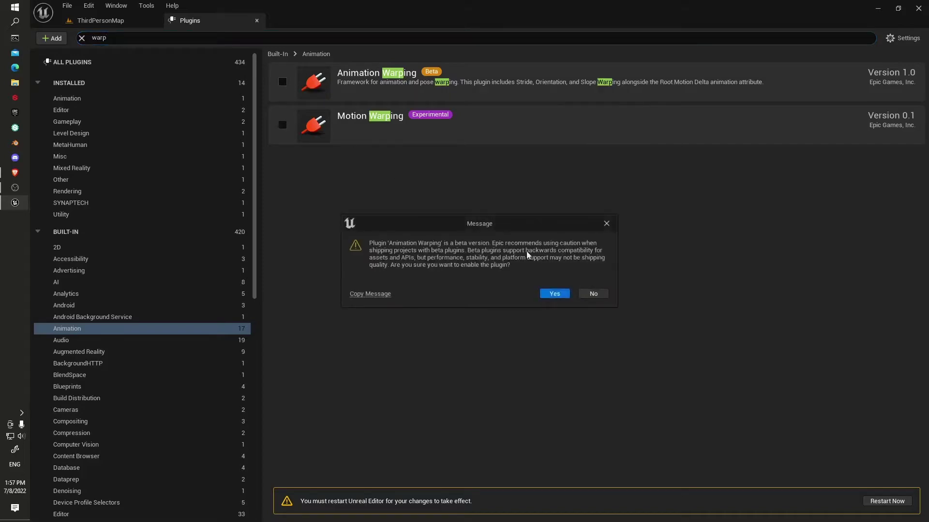
{"action": "left_click", "coordinate": [552, 293]}
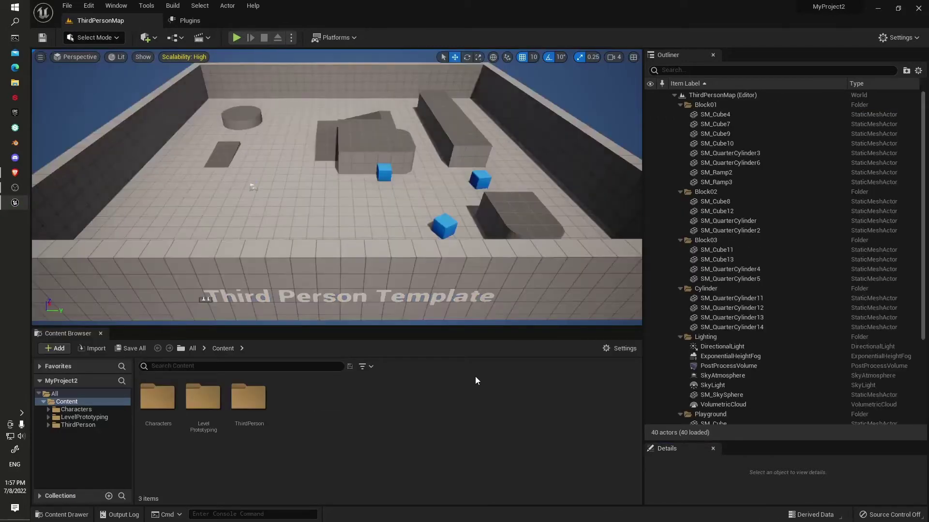
- Check that Animation Warping is still ticked by searching 'warp' under Animation, then close Plugins
{"action": "left_click", "coordinate": [189, 21]}
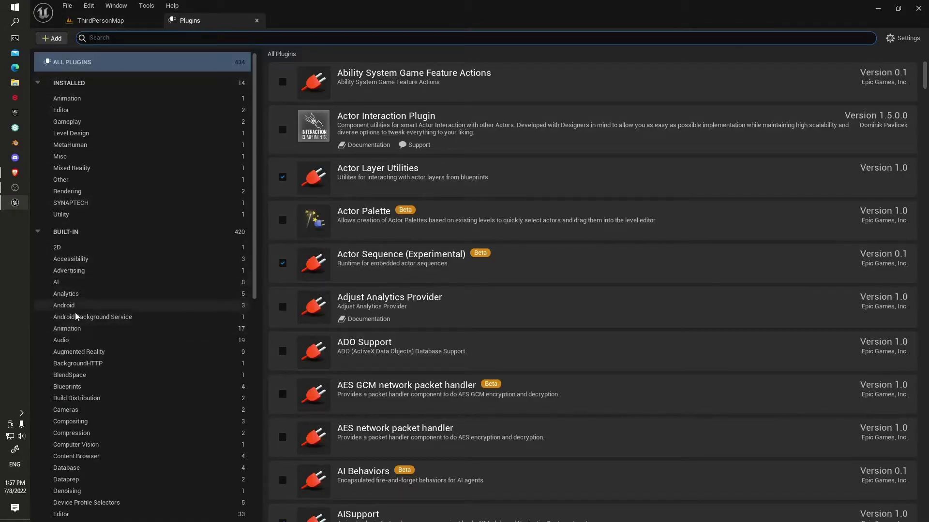
{"action": "left_click", "coordinate": [78, 332]}
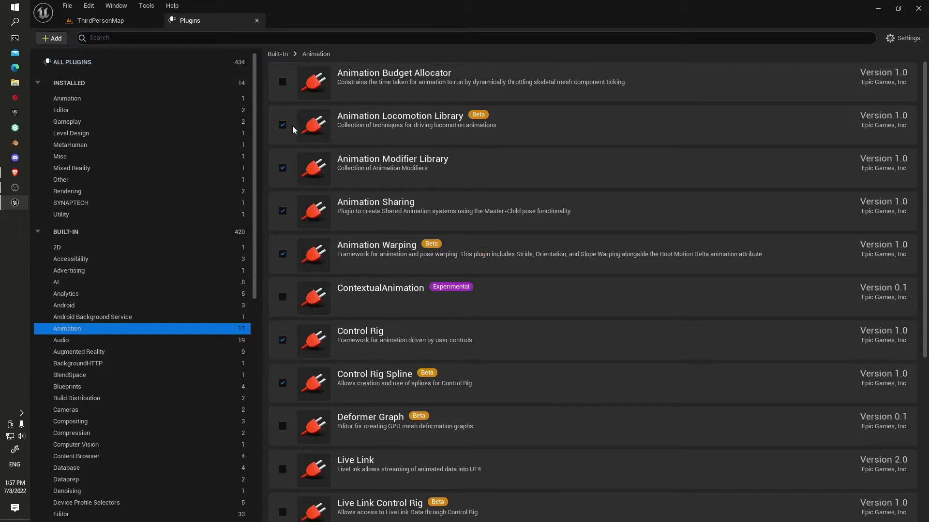
{"action": "left_click", "coordinate": [159, 37]}
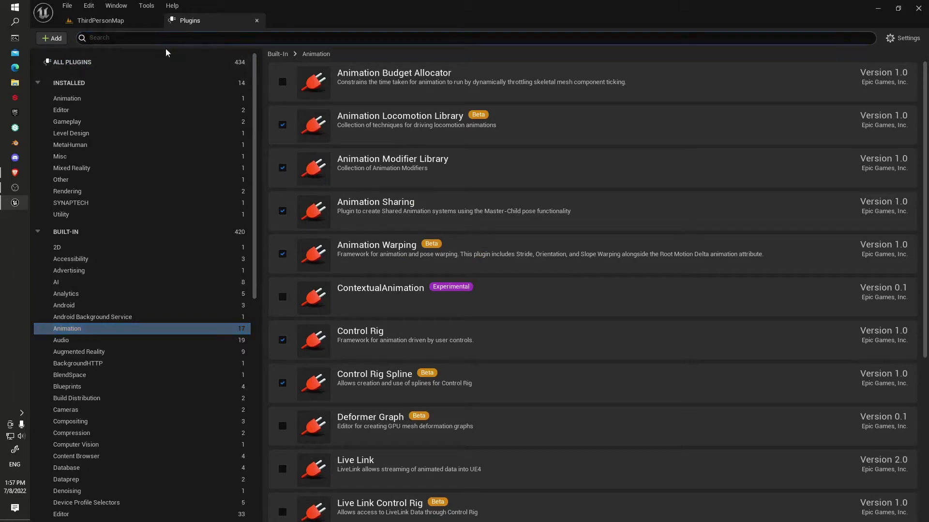
{"action": "type", "text": "warp"}
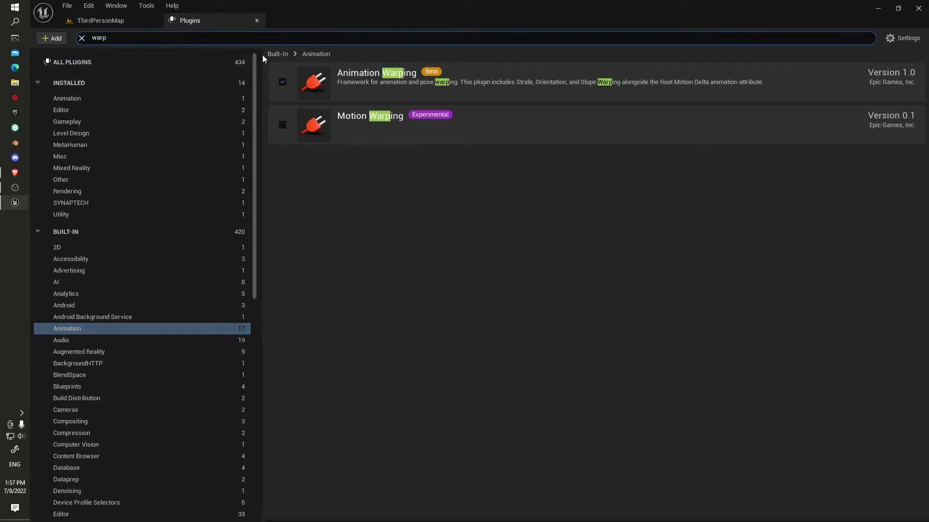
{"action": "left_click", "coordinate": [256, 21]}
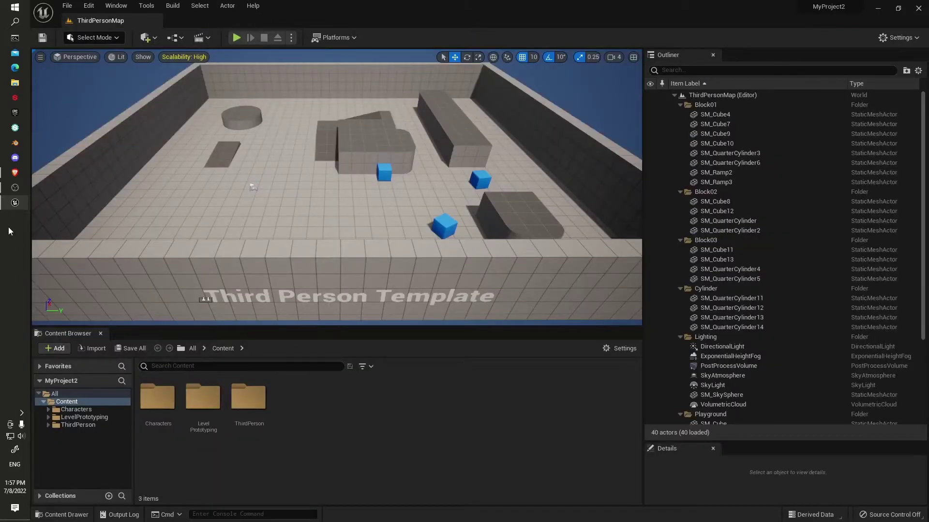
- Return to the LyraStarterGame editor and browse up to Characters > Heroes, selecting Mannequin
{"action": "mouse_move", "coordinate": [15, 203]}
{"action": "left_click", "coordinate": [64, 158]}
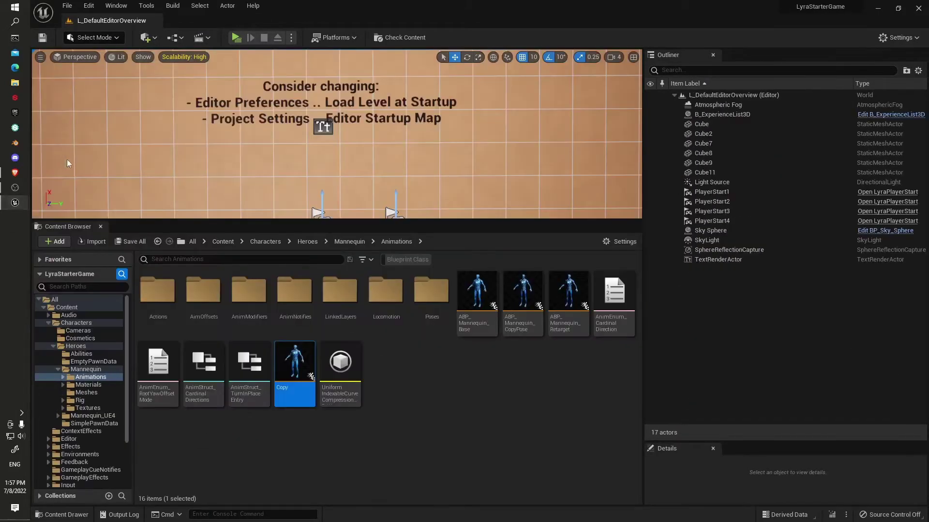
{"action": "left_click", "coordinate": [347, 242]}
{"action": "left_click", "coordinate": [306, 242]}
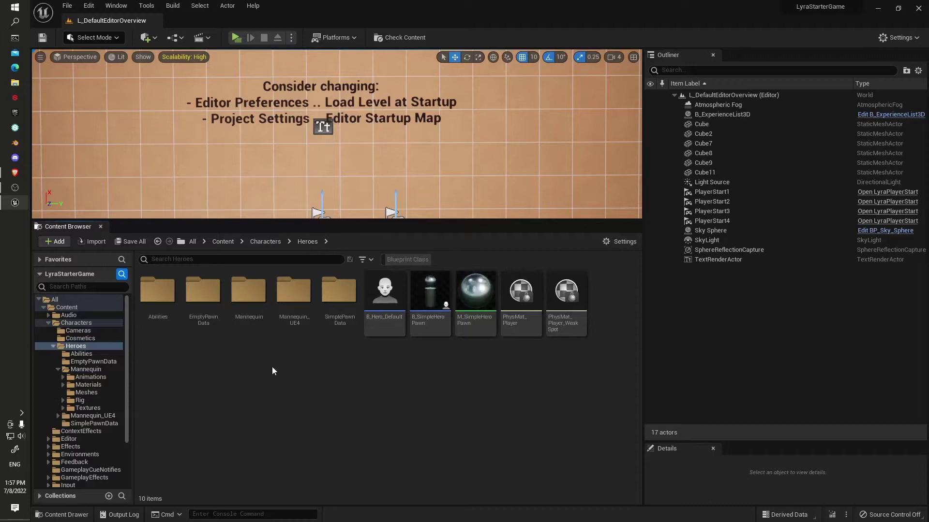
{"action": "left_click", "coordinate": [248, 293]}
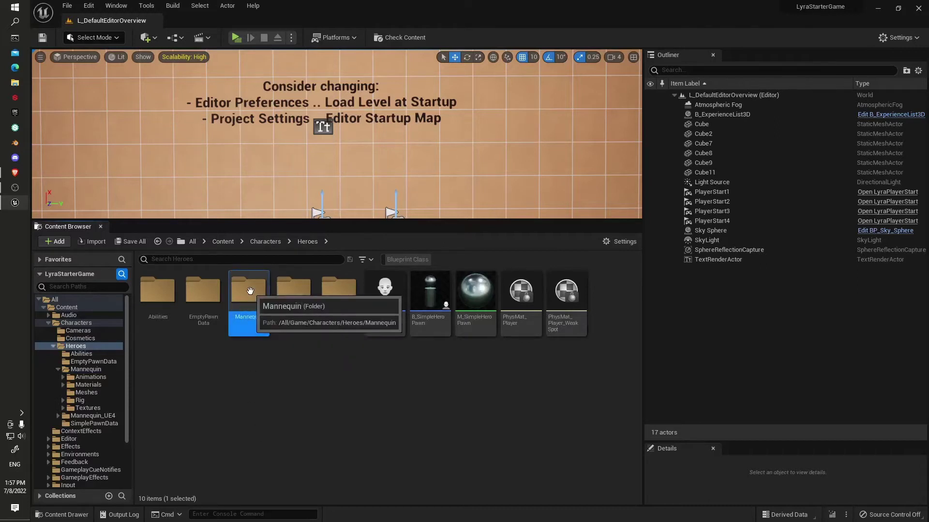
- Start migrating the Mannequin folder and accept its Asset Report list
{"action": "right_click", "coordinate": [243, 300]}
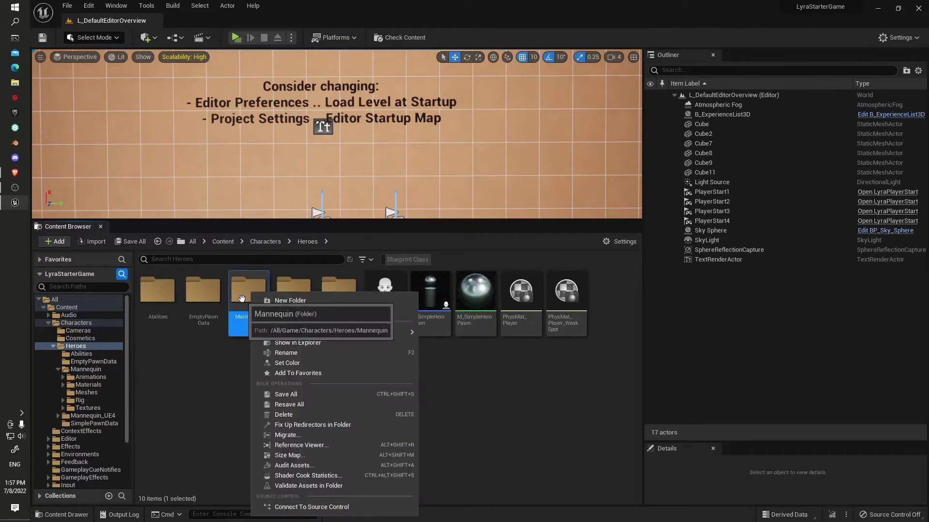
{"action": "left_click", "coordinate": [332, 435]}
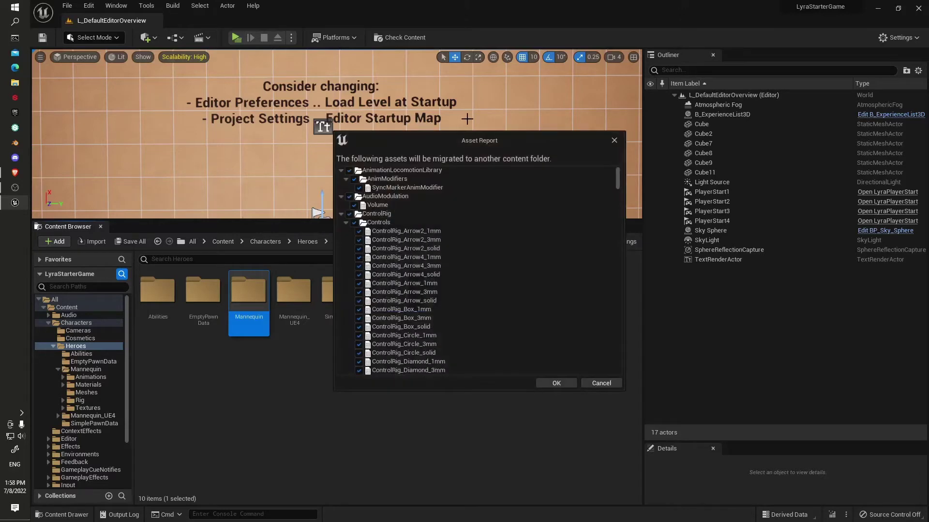
{"action": "left_click", "coordinate": [546, 383]}
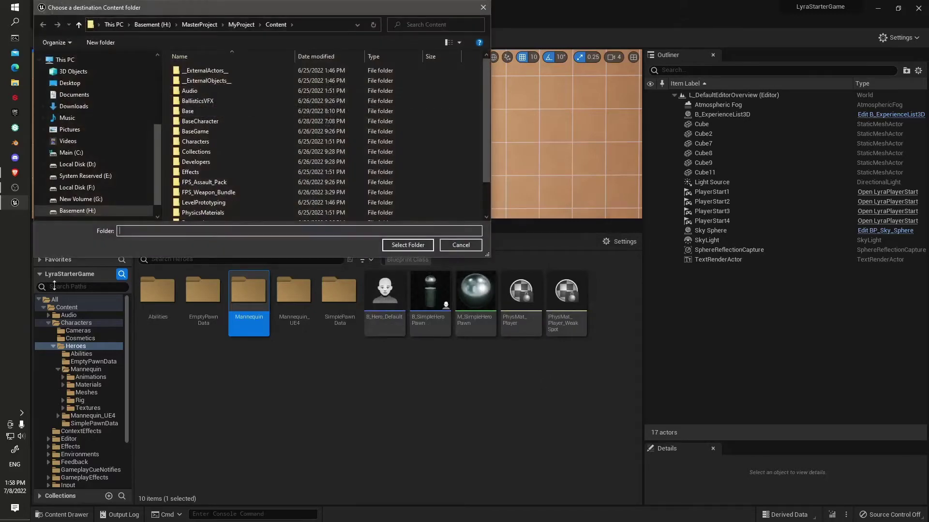
- In the MyProject2 editor, reveal the ThirdPerson folder in File Explorer
{"action": "mouse_move", "coordinate": [19, 207]}
{"action": "left_click", "coordinate": [65, 214]}
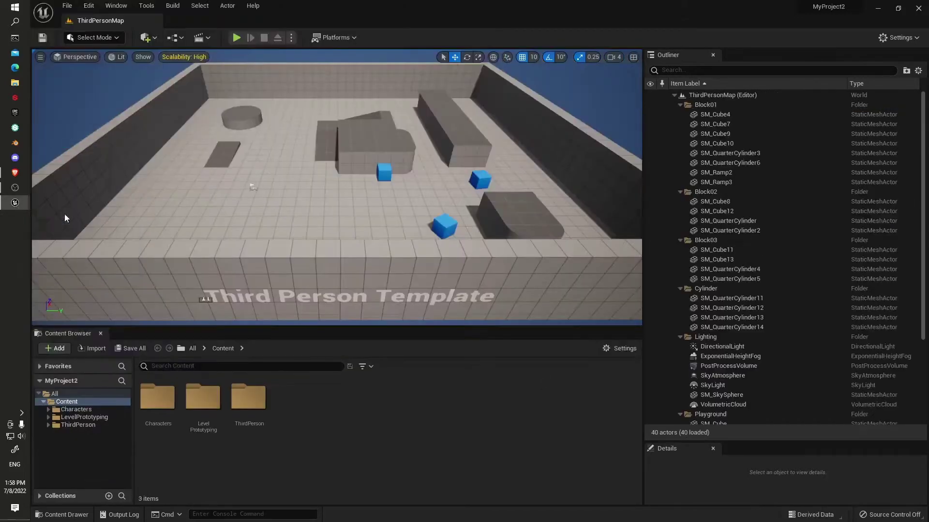
{"action": "right_click", "coordinate": [252, 401]}
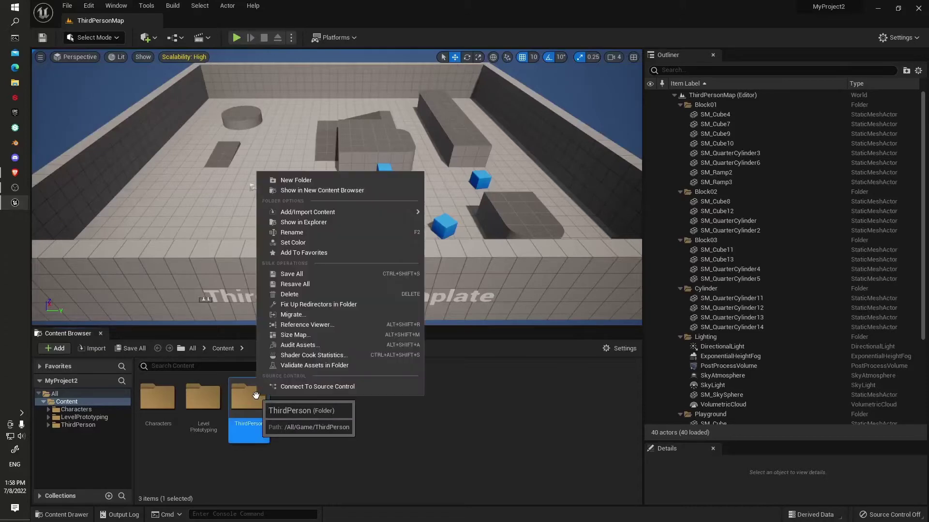
{"action": "left_click", "coordinate": [347, 221]}
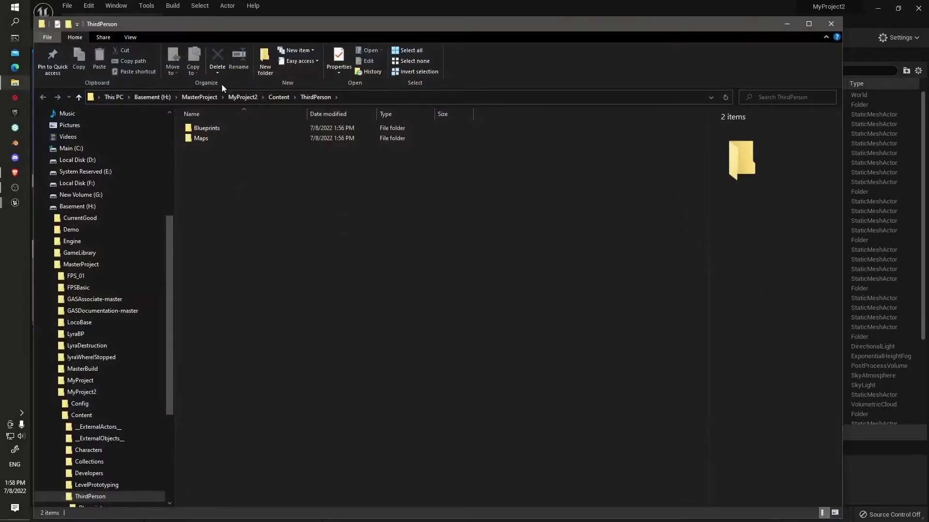
- Navigate up to the MasterProject folder, then return to the LyraStarterGame editor
{"action": "left_click", "coordinate": [249, 99]}
{"action": "left_click", "coordinate": [200, 98]}
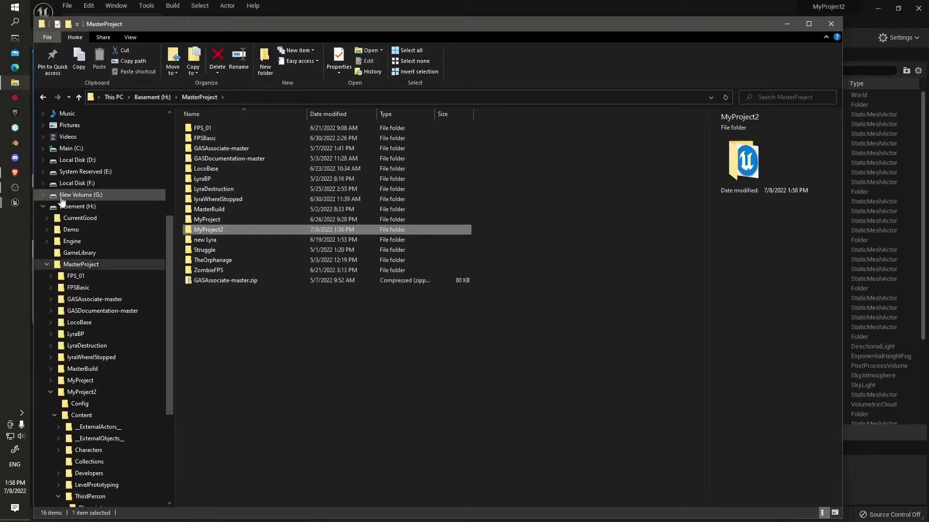
{"action": "left_click", "coordinate": [15, 203]}
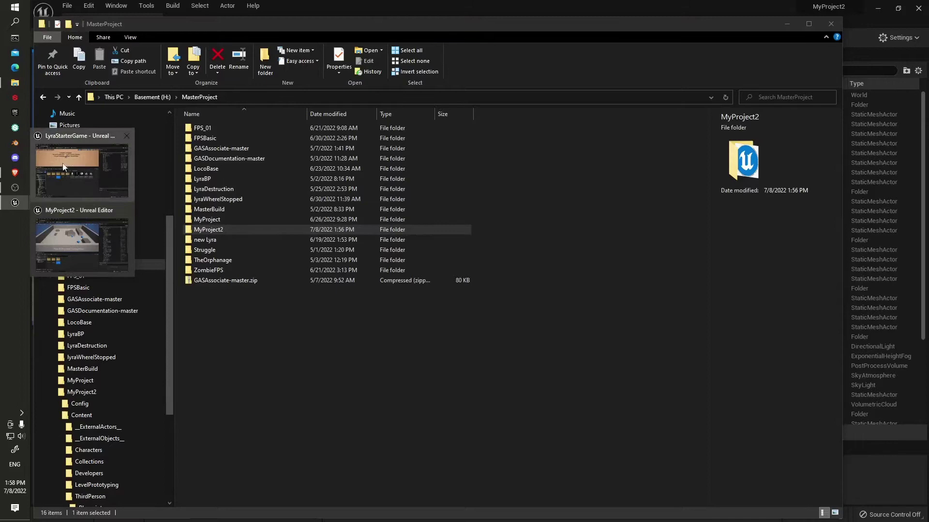
{"action": "left_click", "coordinate": [82, 170]}
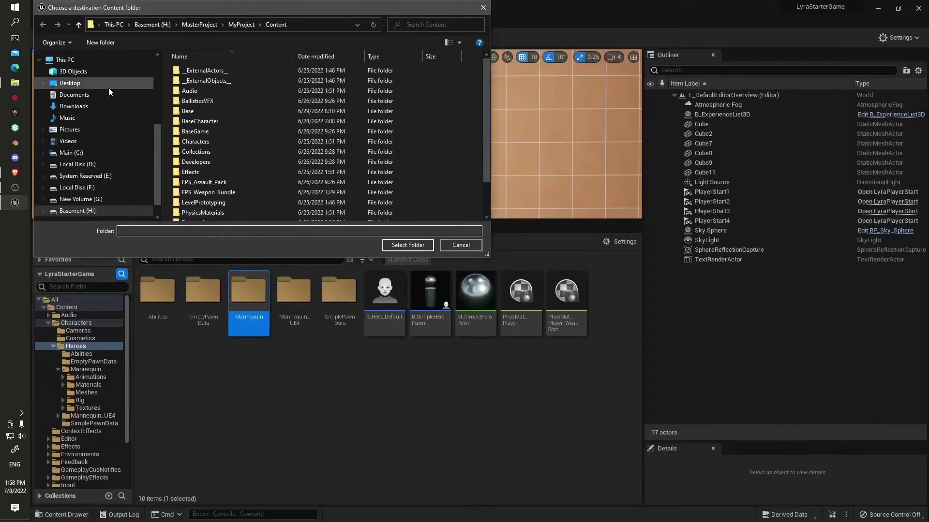
- Pick MyProject2 on the H: drive as destination, declining placement outside a Content folder
{"action": "scroll", "coordinate": [84, 188], "scroll_direction": "down", "scroll_amount": 1}
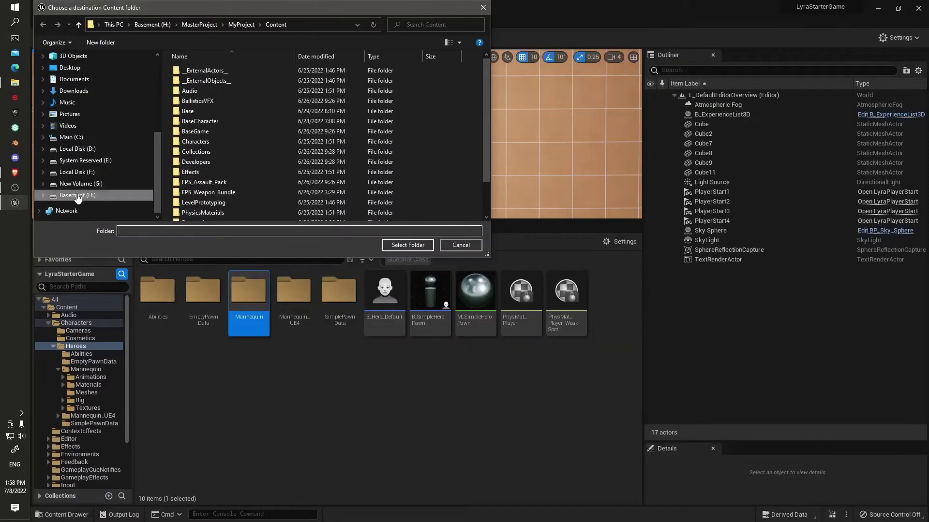
{"action": "left_click", "coordinate": [79, 195]}
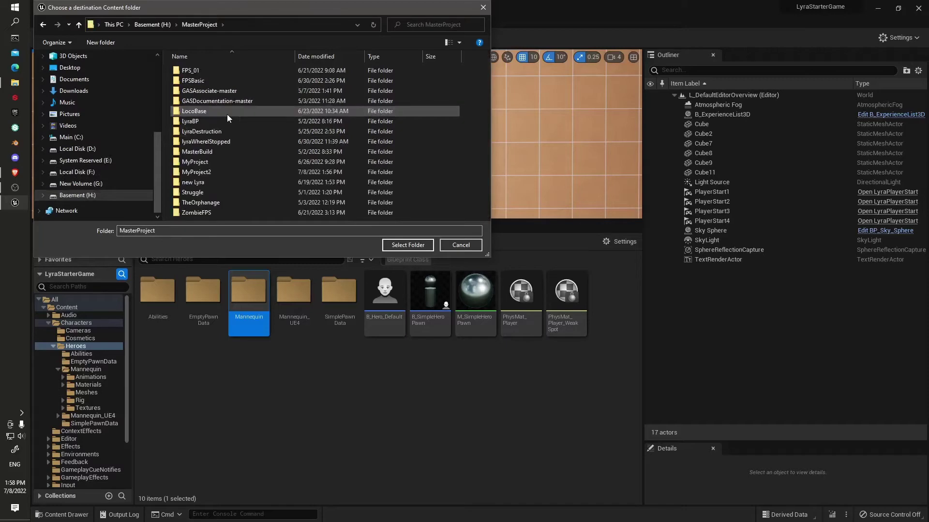
{"action": "left_click", "coordinate": [234, 173]}
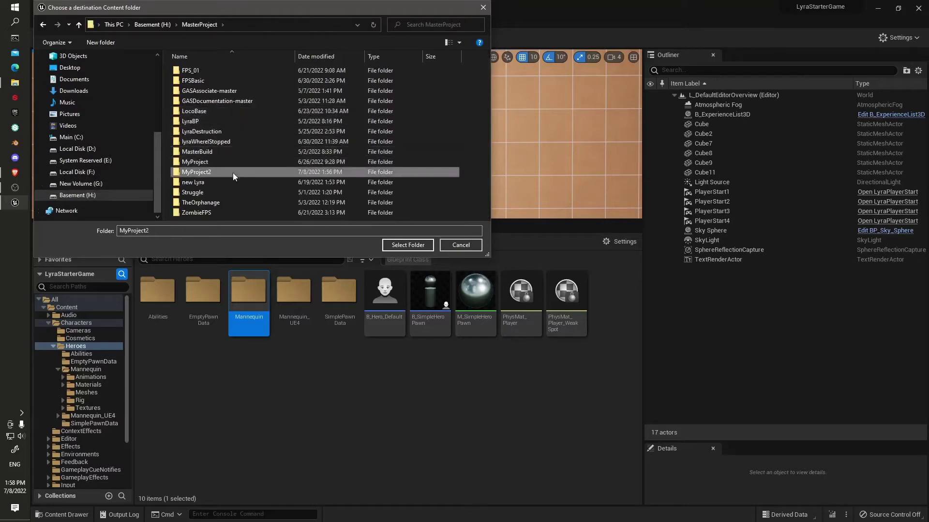
{"action": "left_click", "coordinate": [404, 246]}
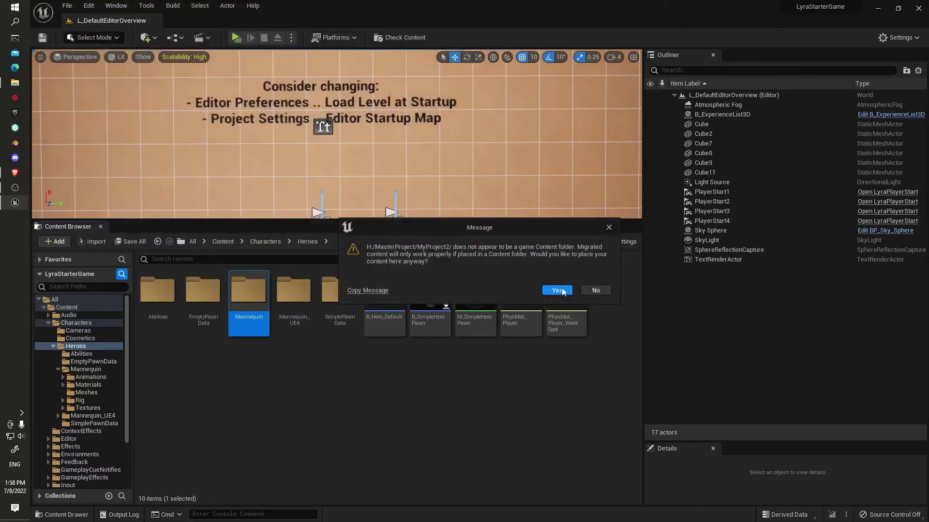
{"action": "left_click", "coordinate": [602, 289]}
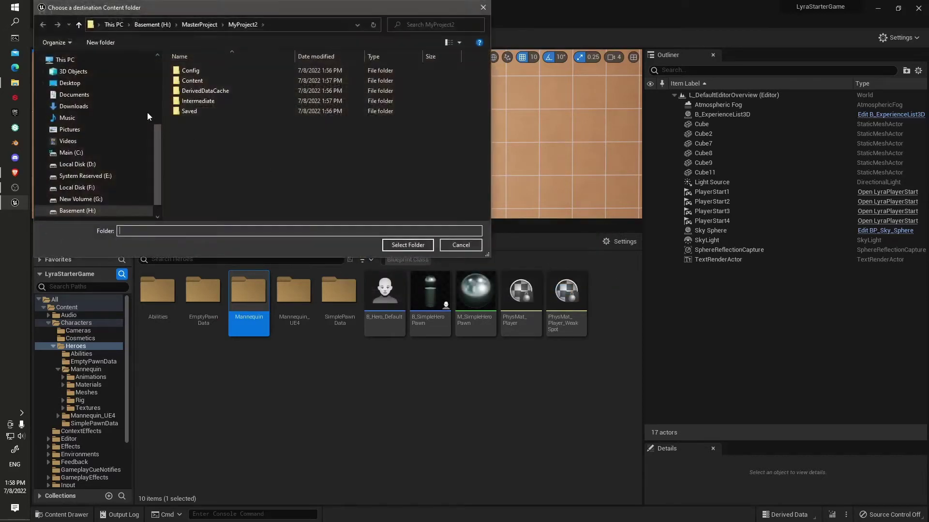
- Migrate into MyProject2's Content folder without consolidating missing content roots
{"action": "left_click", "coordinate": [202, 83]}
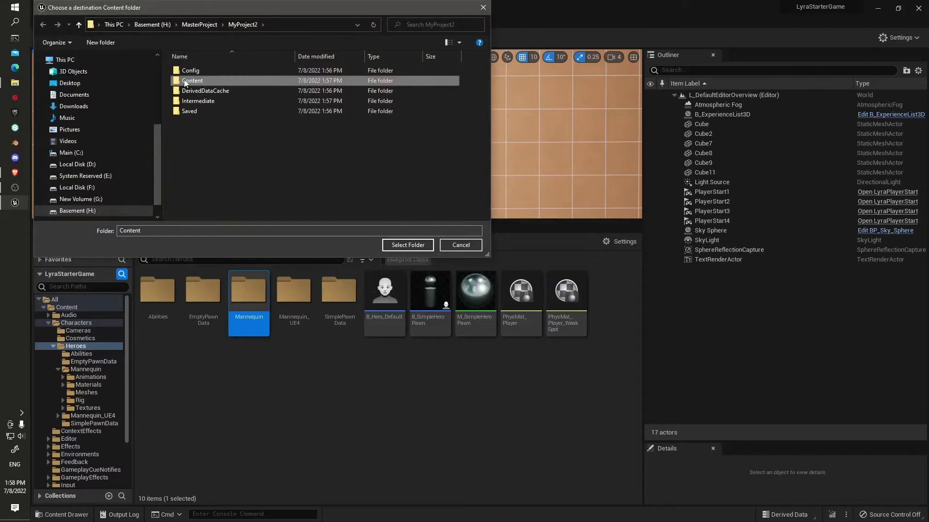
{"action": "left_click", "coordinate": [392, 245]}
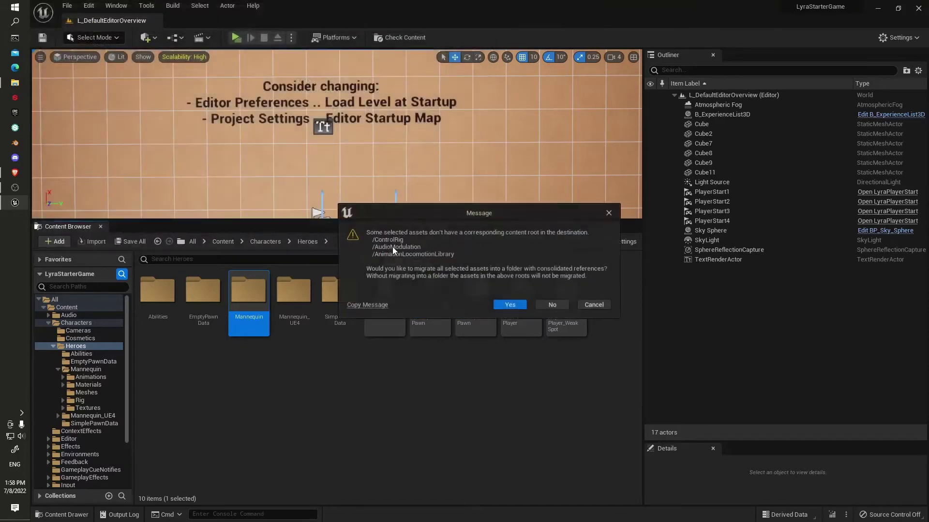
{"action": "left_click", "coordinate": [554, 305]}
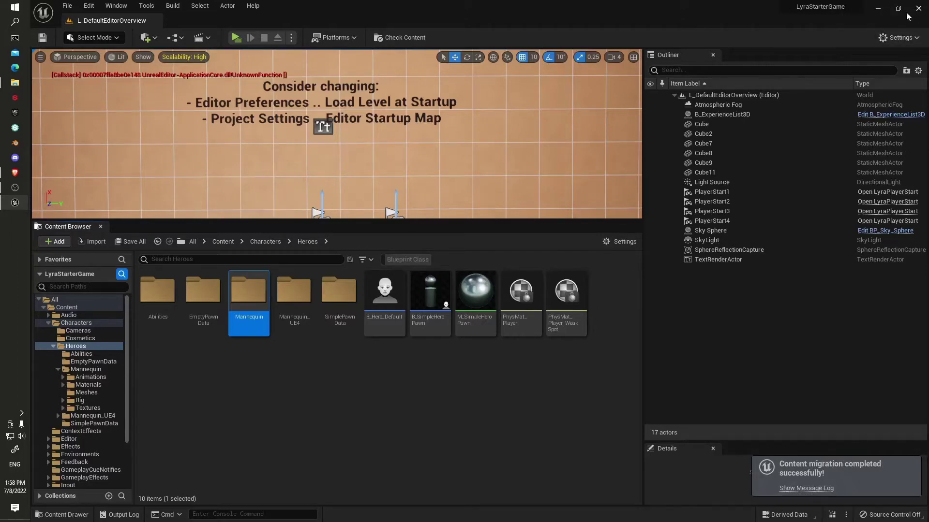
- Close File Explorer, open Characters > Heroes > Mannequin > Animations, and enlarge the asset list
{"action": "left_click", "coordinate": [878, 10]}
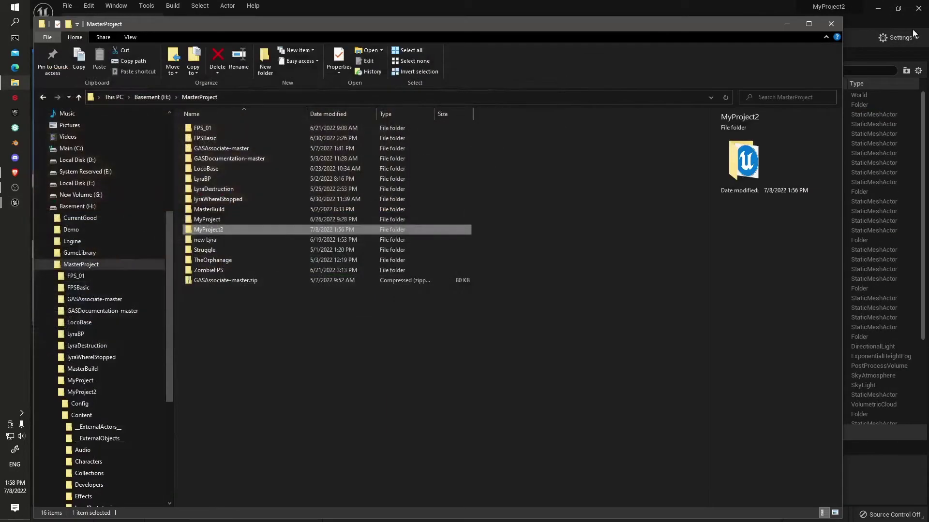
{"action": "left_click", "coordinate": [831, 24]}
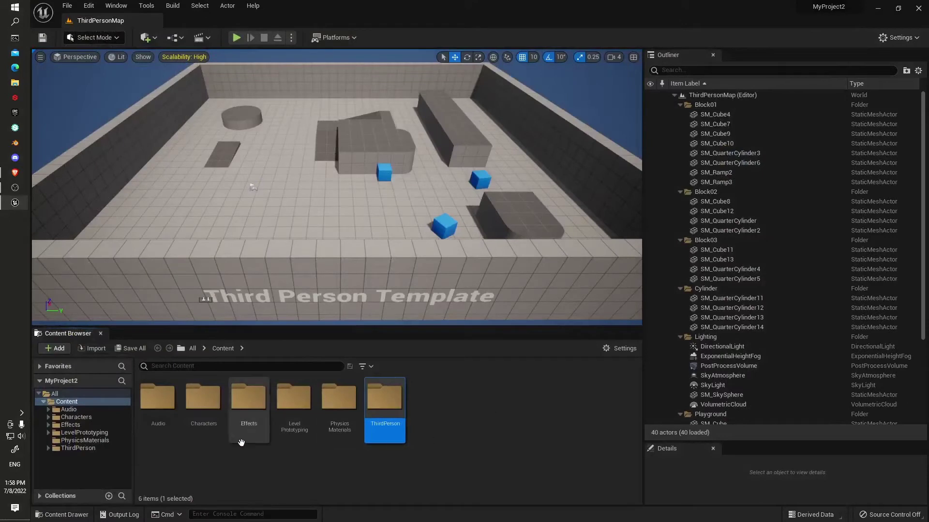
{"action": "left_click", "coordinate": [78, 418]}
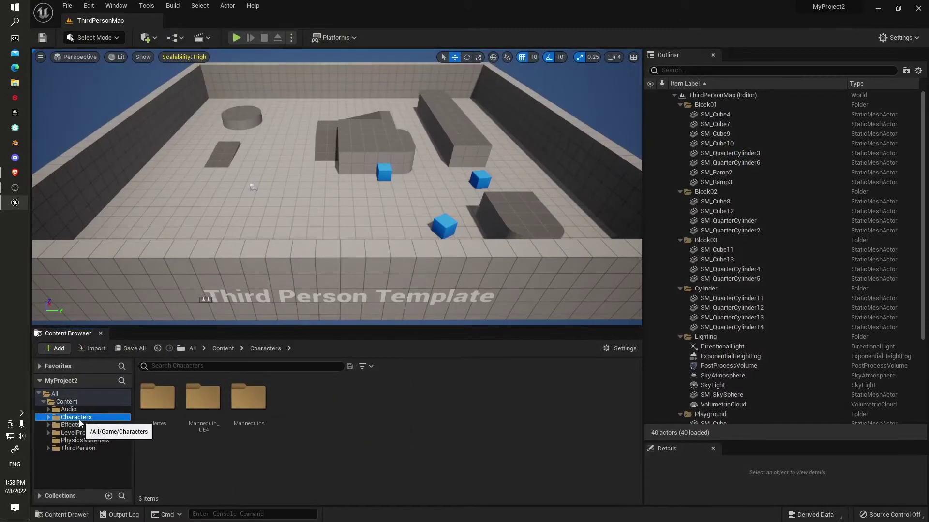
{"action": "left_click", "coordinate": [151, 408]}
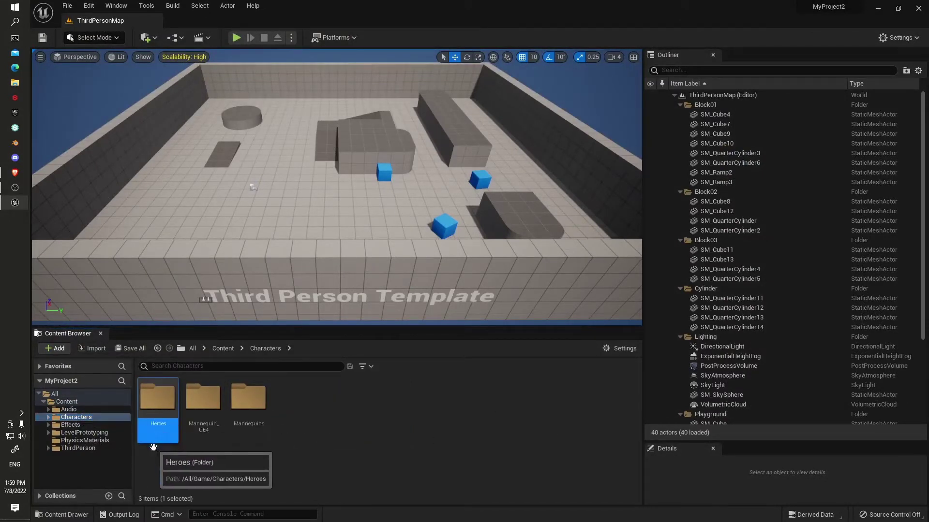
{"action": "double_click", "coordinate": [163, 401]}
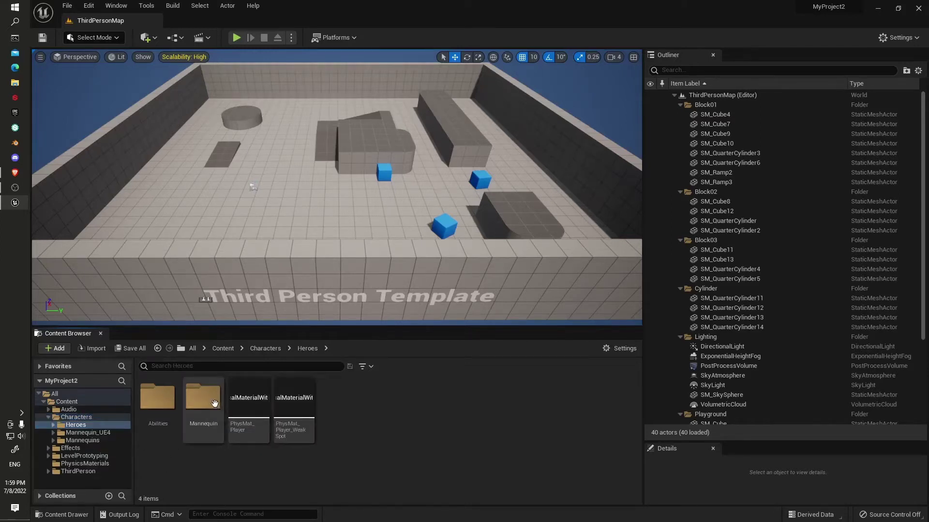
{"action": "double_click", "coordinate": [200, 404]}
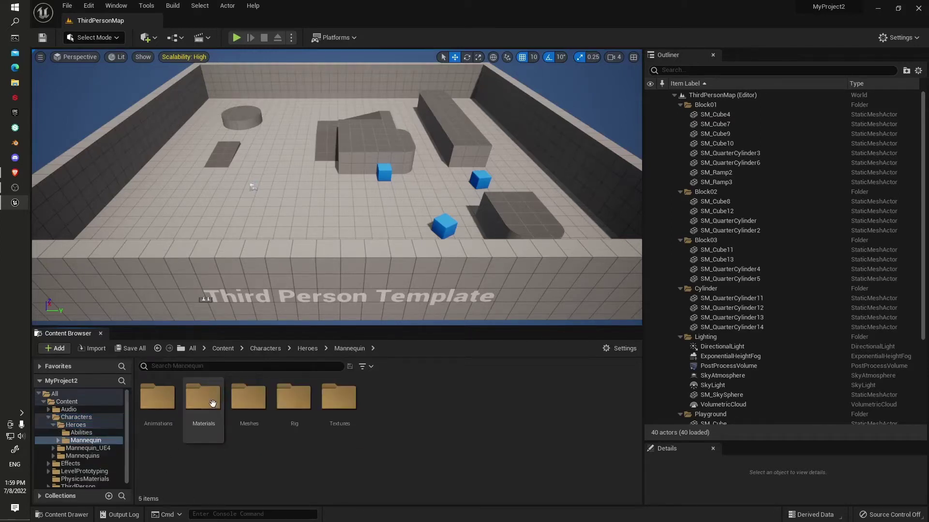
{"action": "double_click", "coordinate": [157, 398]}
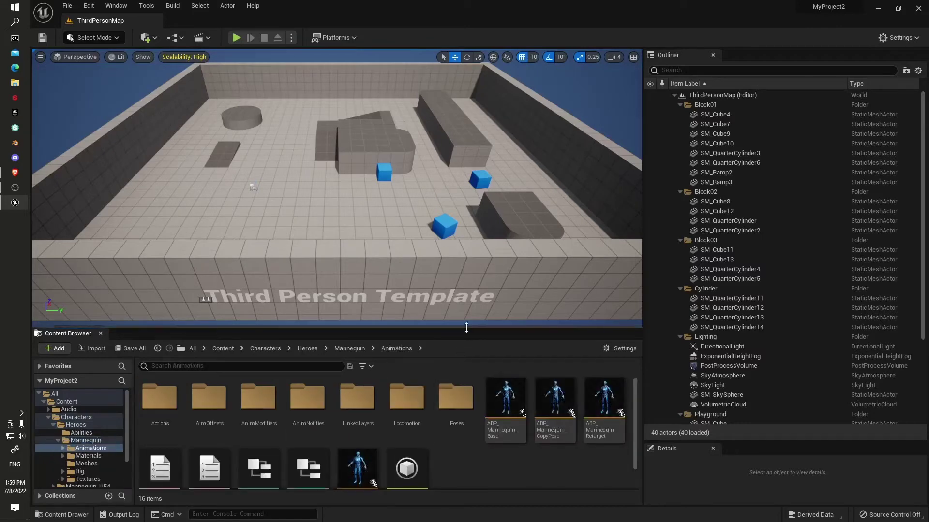
{"action": "left_click_drag", "start_coordinate": [466, 327], "coordinate": [512, 144]}
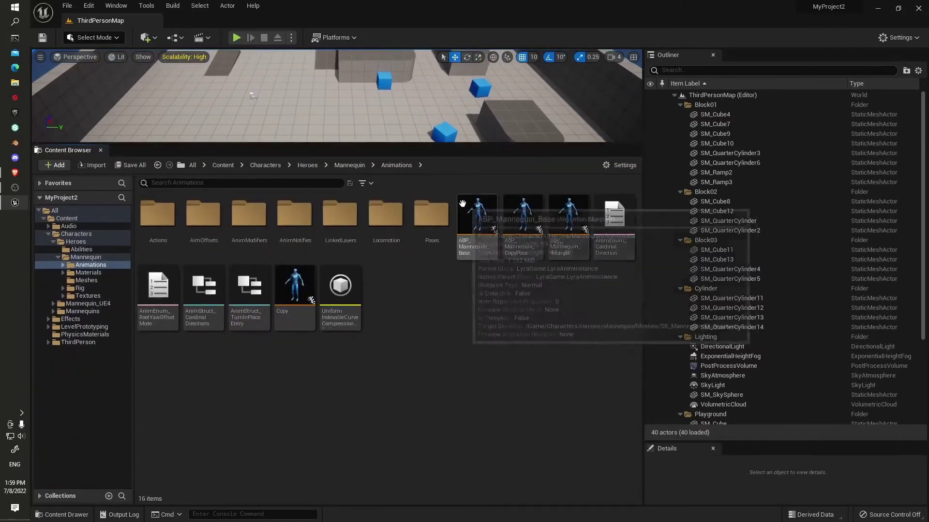
- Force-delete the original ABP_Mannequin_Base animation blueprint despite its one referencer
{"action": "left_click", "coordinate": [479, 220]}
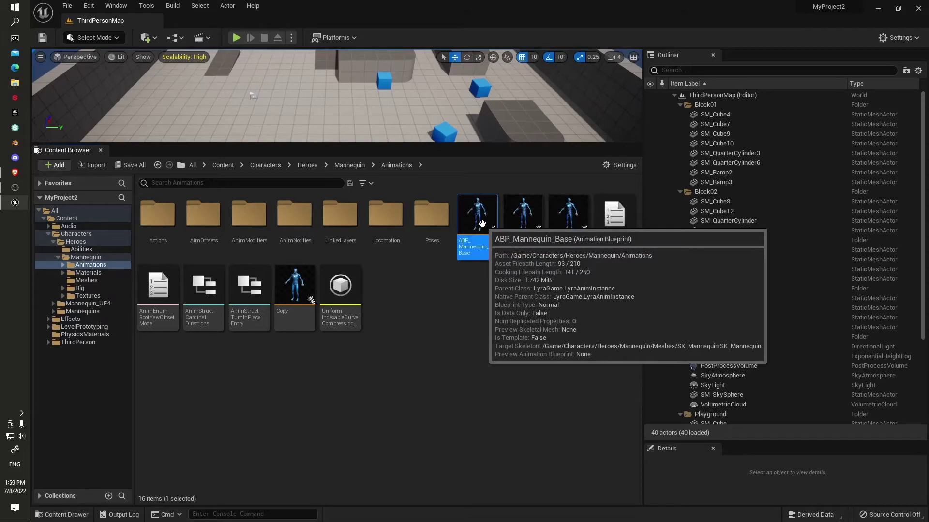
{"action": "key", "text": "F2"}
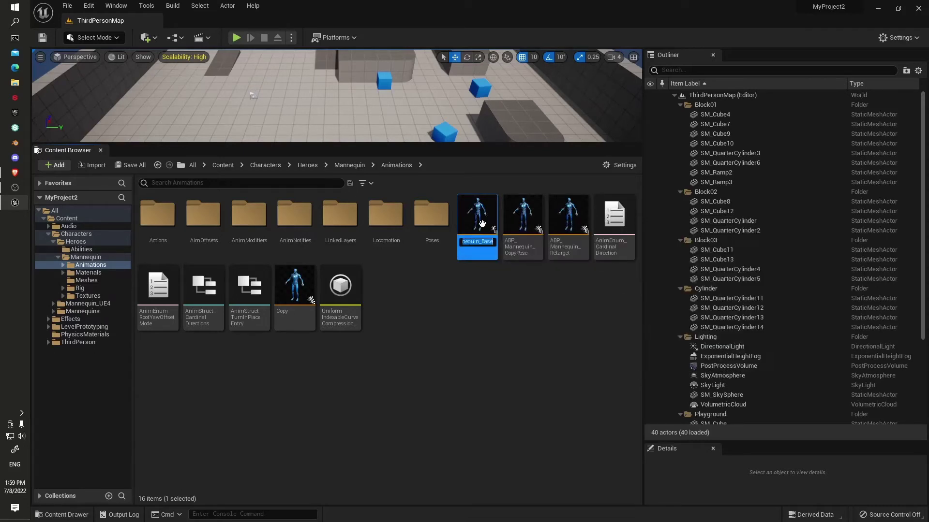
{"action": "key", "text": "Escape"}
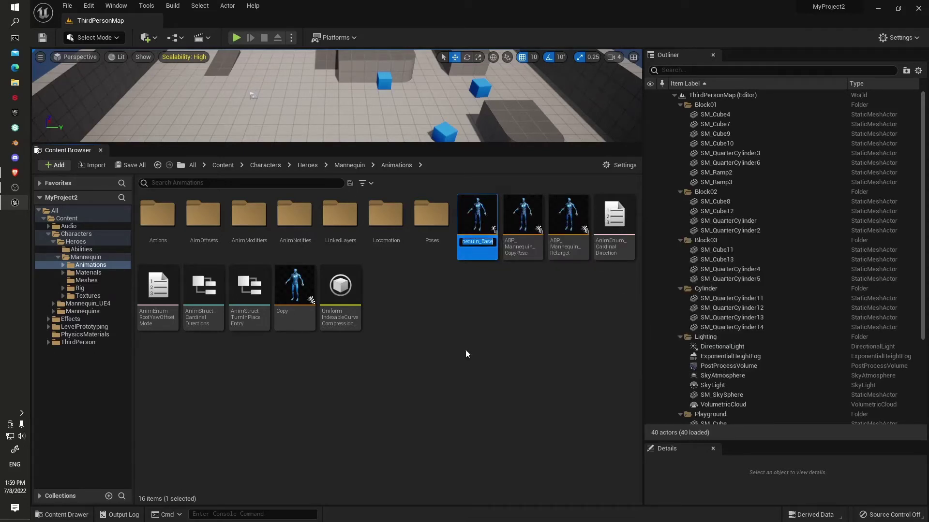
{"action": "left_click", "coordinate": [466, 349]}
{"action": "left_click", "coordinate": [484, 204]}
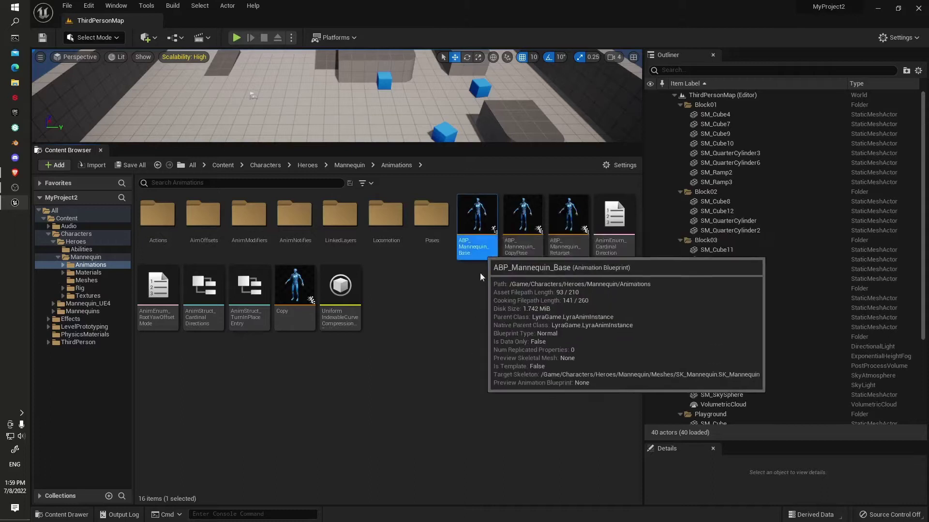
{"action": "key", "text": "Delete"}
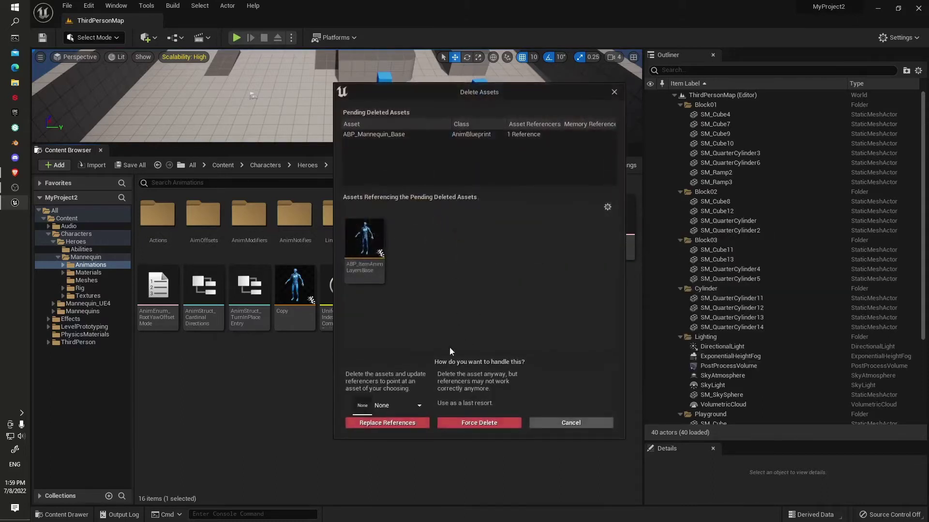
{"action": "left_click", "coordinate": [470, 424]}
- Rename the Copy animation blueprint to ABP_Mannequin_Base
{"action": "left_click", "coordinate": [248, 296]}
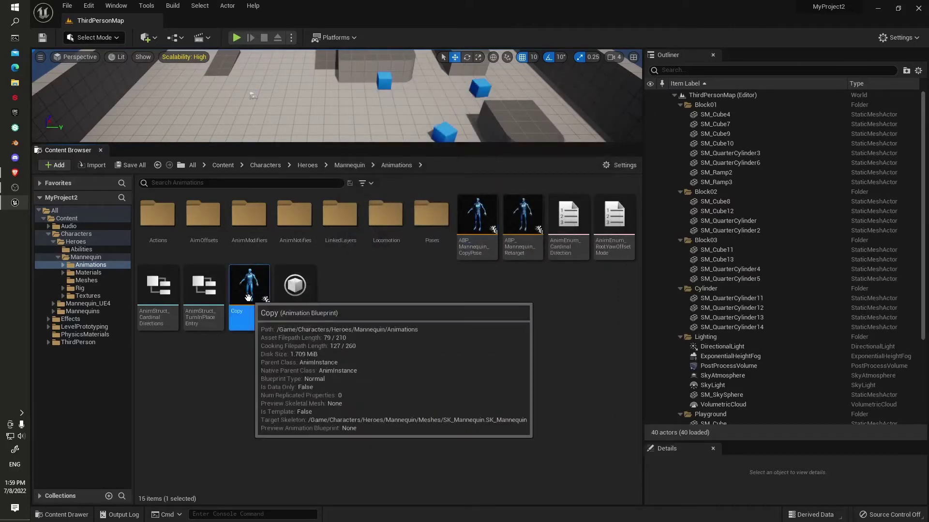
{"action": "key", "text": "F2"}
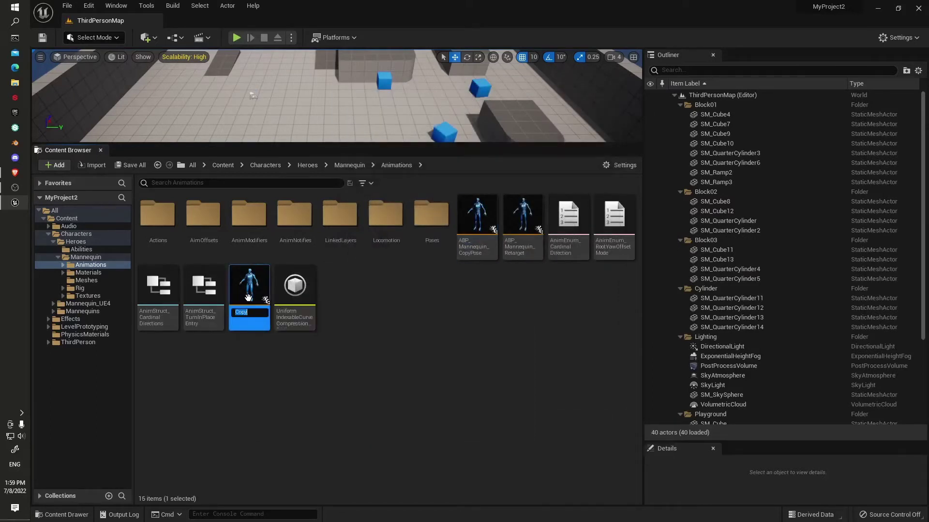
{"action": "key", "text": "ctrl+v"}
{"action": "left_click", "coordinate": [428, 324]}
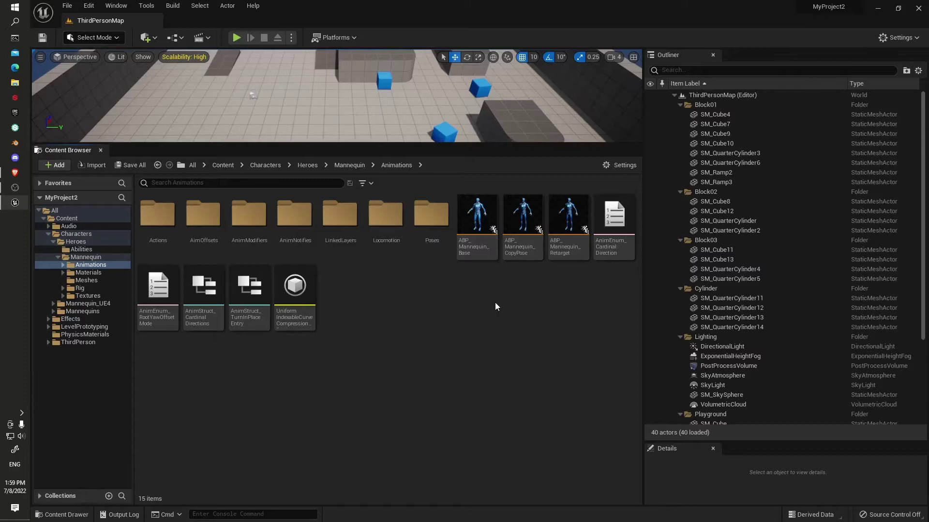
- Save all assets and the current level, then select ABP_Mannequin_CopyPose
{"action": "left_click", "coordinate": [67, 6]}
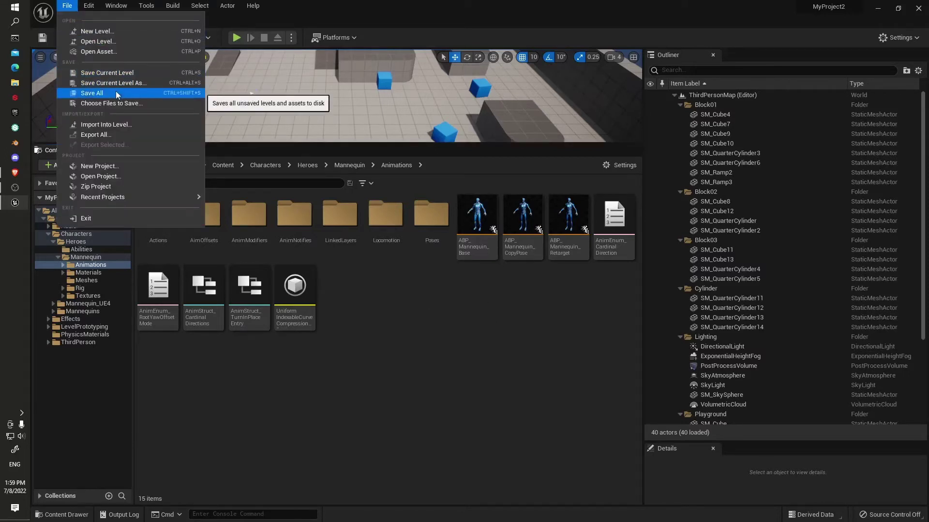
{"action": "left_click", "coordinate": [115, 92]}
{"action": "left_click", "coordinate": [70, 6]}
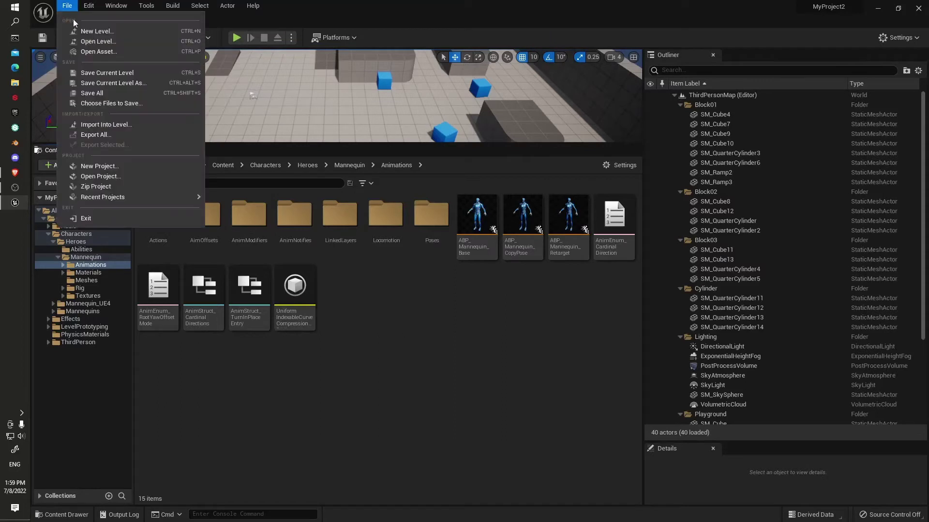
{"action": "left_click", "coordinate": [107, 73]}
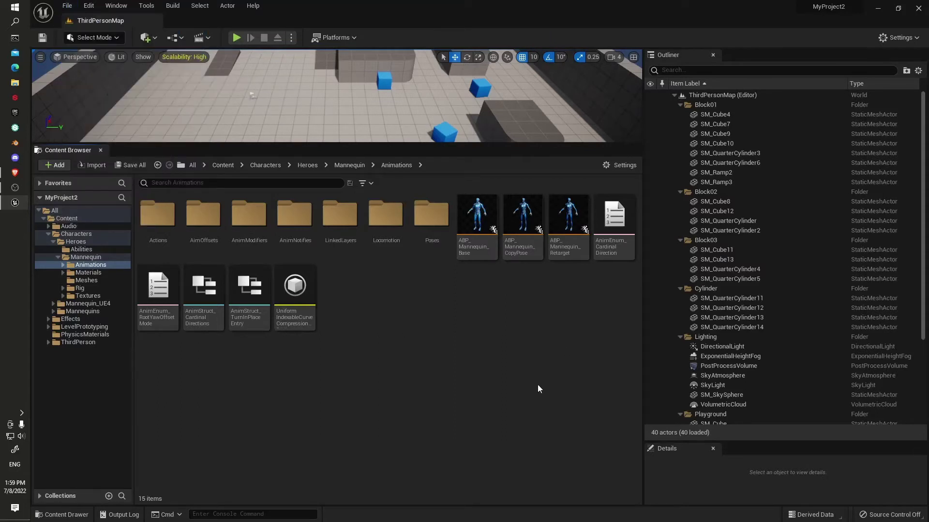
{"action": "left_click", "coordinate": [523, 221]}
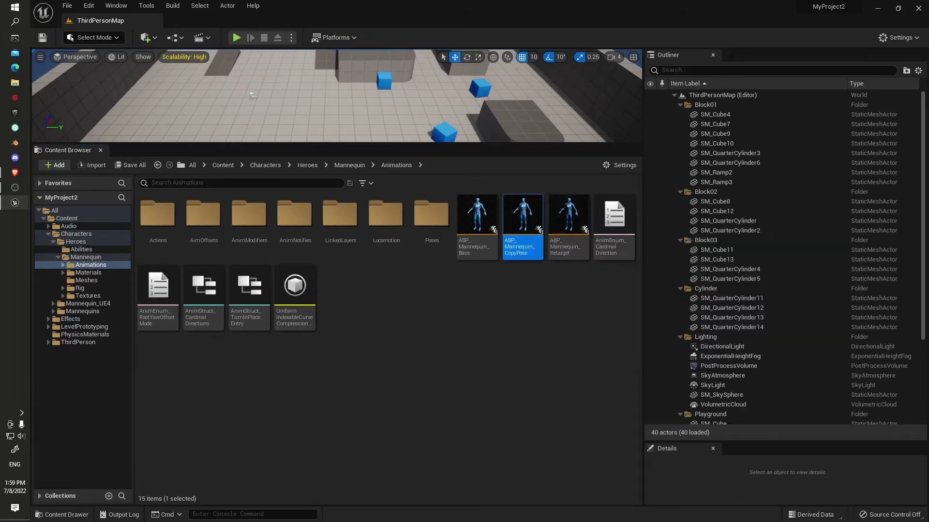
- Open ABP_Mannequin_CopyPose, dock its editor, then close it
{"action": "double_click", "coordinate": [523, 220]}
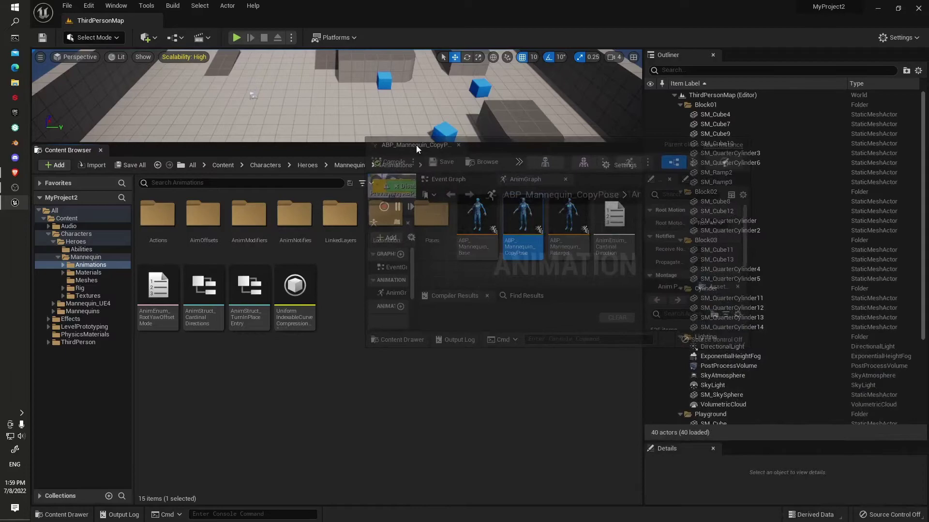
{"action": "left_click_drag", "start_coordinate": [415, 145], "coordinate": [422, 24]}
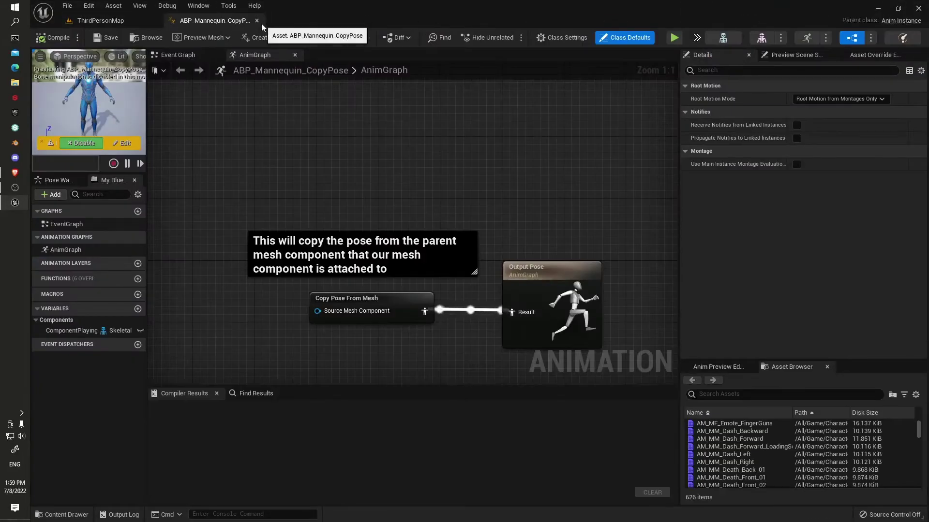
{"action": "left_click", "coordinate": [257, 20]}
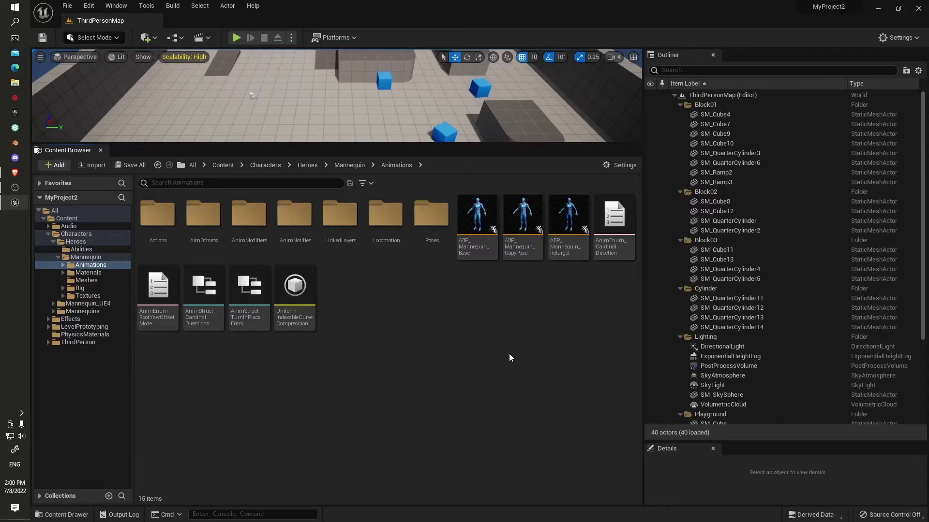
- Open the renamed ABP_Mannequin_Base in its animation blueprint editor
{"action": "left_click", "coordinate": [471, 215]}
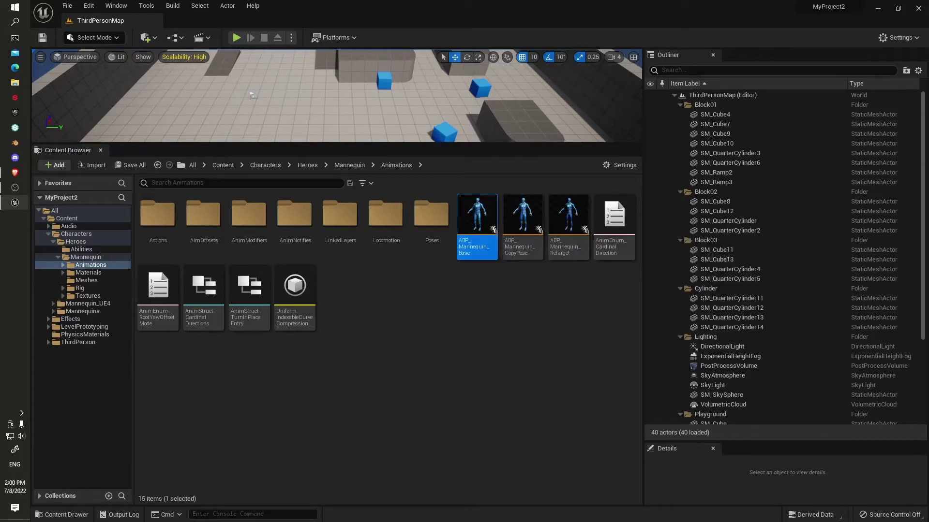
{"action": "key", "text": "Return"}
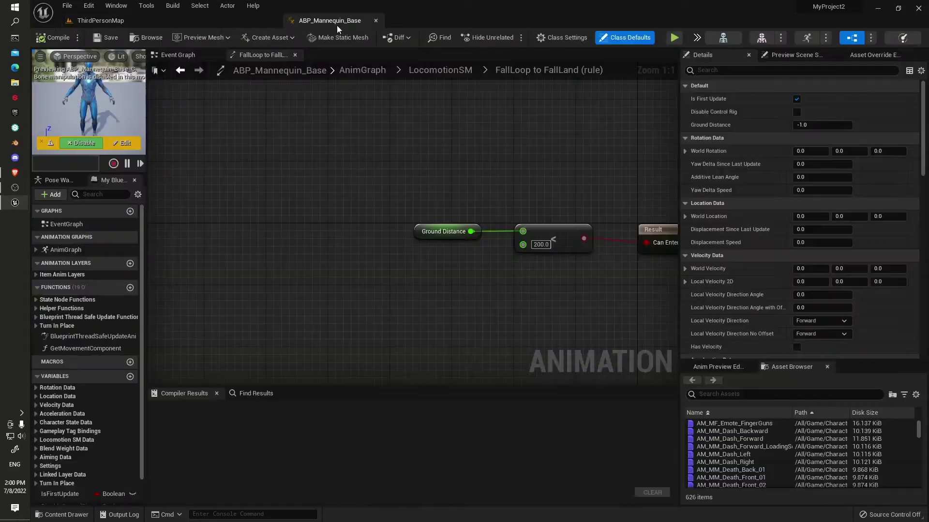
{"action": "scroll", "coordinate": [441, 204], "scroll_direction": "up", "scroll_amount": 4}
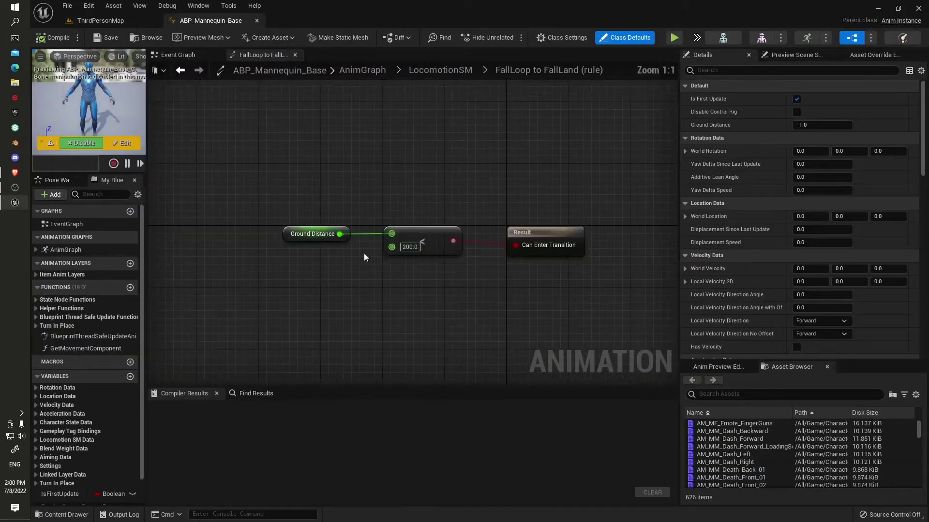
{"action": "scroll", "coordinate": [262, 165], "scroll_direction": "down", "scroll_amount": 2}
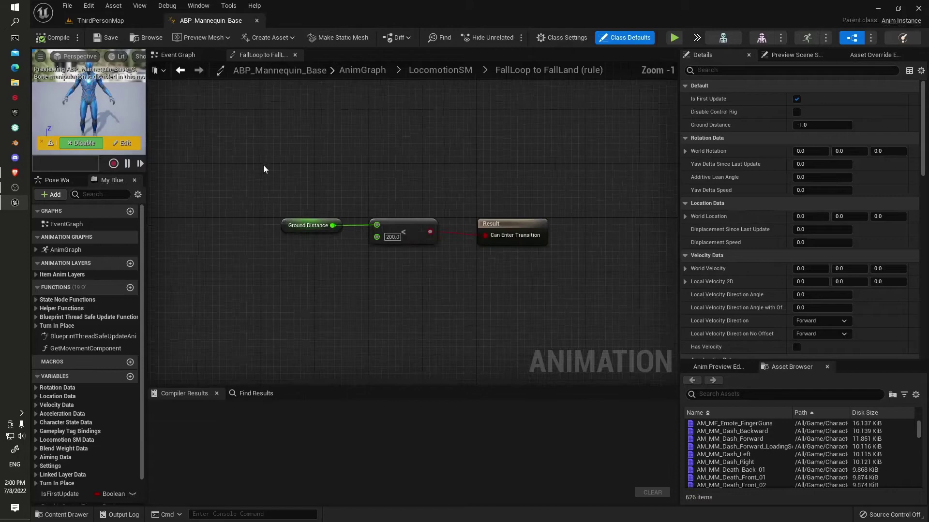
- Back on ThirdPersonMap, open the LinkedLayers folder and select ABP_ItemAnimLayersBase
{"action": "left_click", "coordinate": [129, 21]}
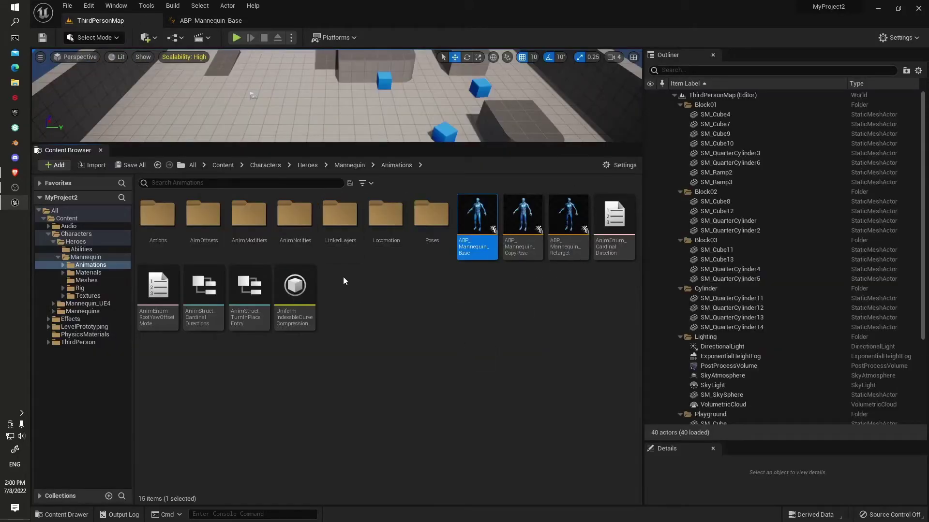
{"action": "double_click", "coordinate": [340, 223]}
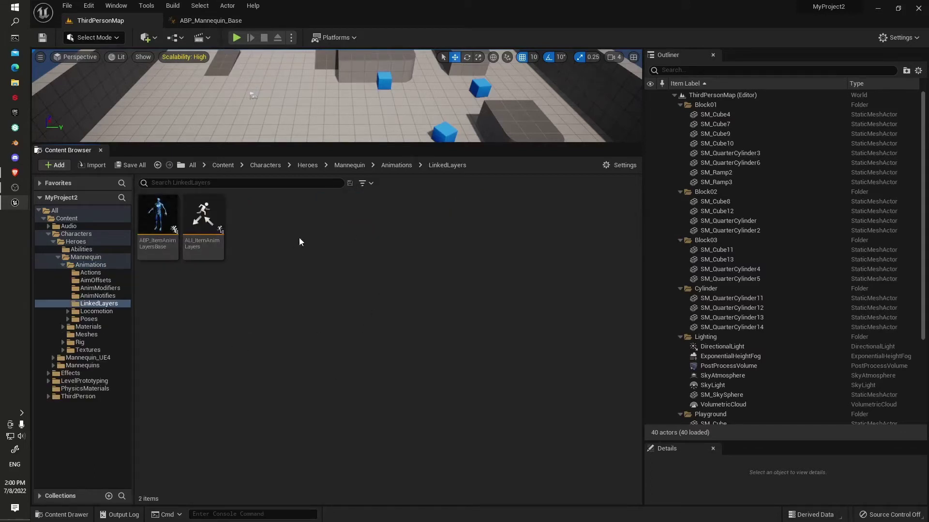
{"action": "mouse_move", "coordinate": [165, 251]}
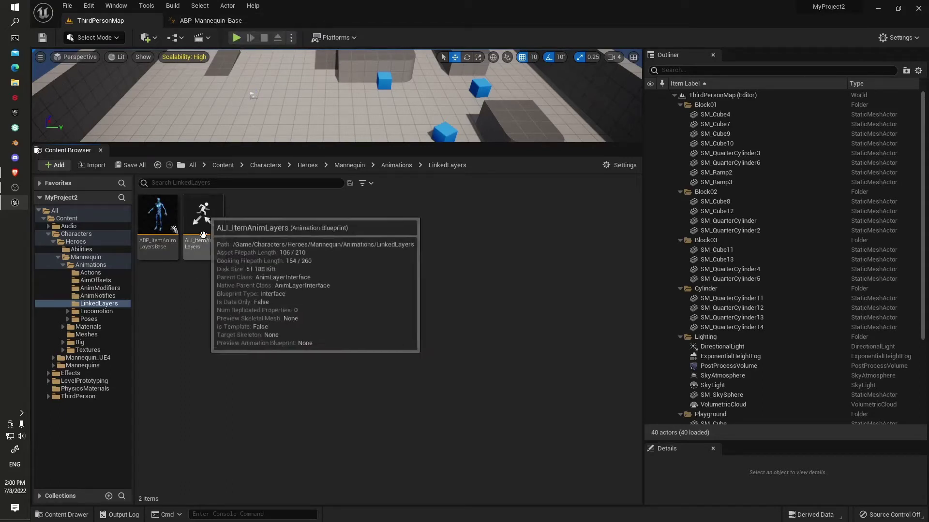
{"action": "mouse_move", "coordinate": [200, 215]}
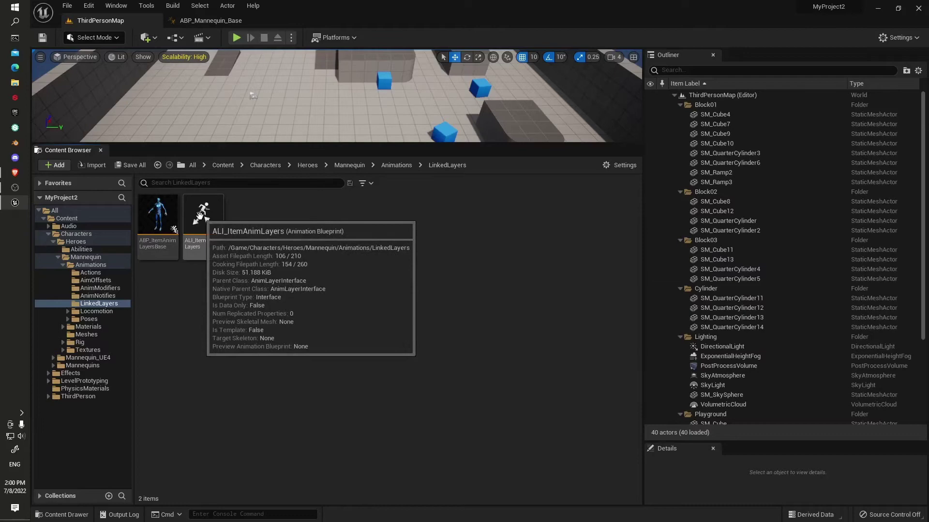
{"action": "left_click", "coordinate": [153, 212]}
- Open ABP_ItemAnimLayersBase, compile it, and enlarge the compiler results area
{"action": "double_click", "coordinate": [154, 212]}
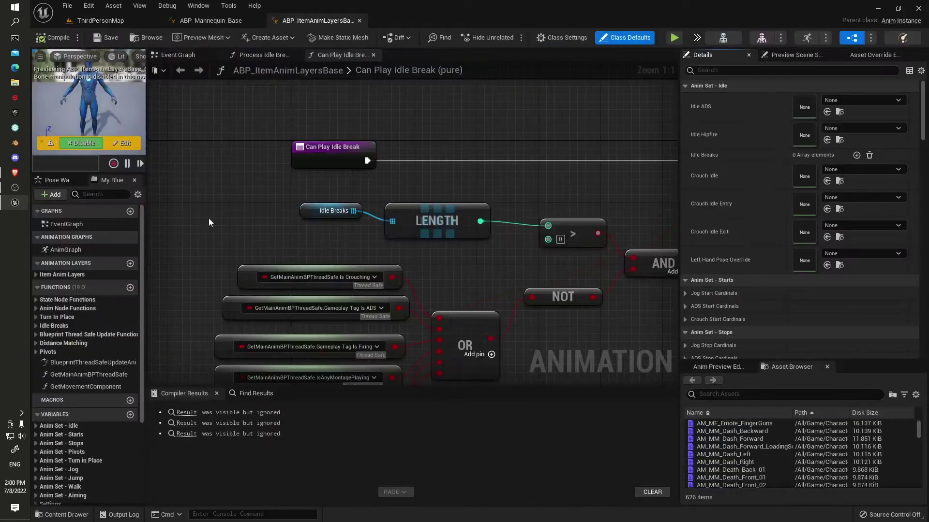
{"action": "scroll", "coordinate": [220, 200], "scroll_direction": "down", "scroll_amount": 2}
{"action": "left_click", "coordinate": [53, 38]}
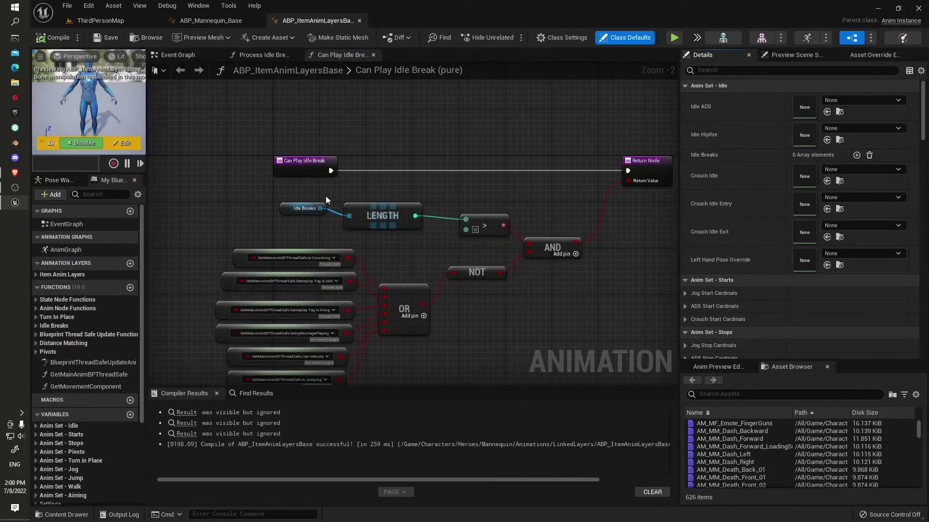
{"action": "scroll", "coordinate": [326, 196], "scroll_direction": "down", "scroll_amount": 5}
{"action": "left_click_drag", "start_coordinate": [366, 387], "coordinate": [363, 312]}
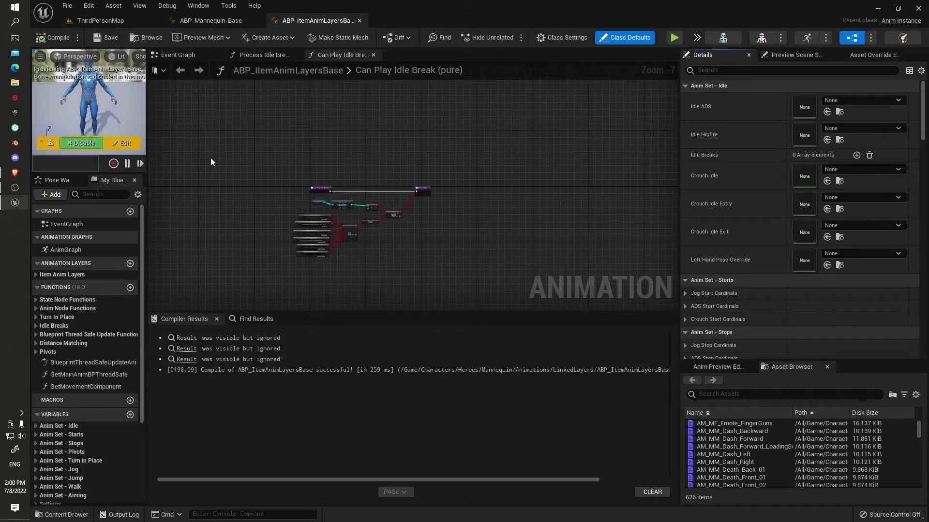
- Browse the GetMovementComponent and GetMainAnimBPThreadSafe functions, then save the blueprint
{"action": "double_click", "coordinate": [98, 334]}
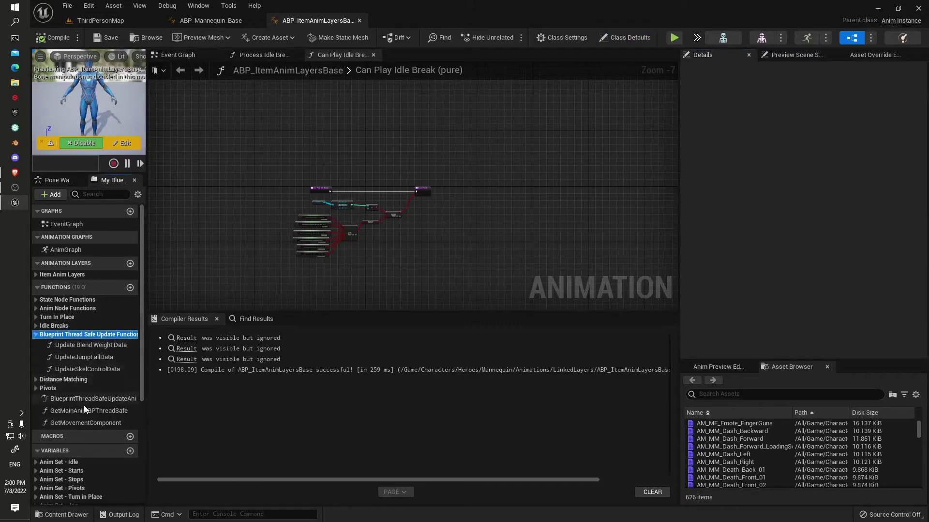
{"action": "double_click", "coordinate": [83, 421]}
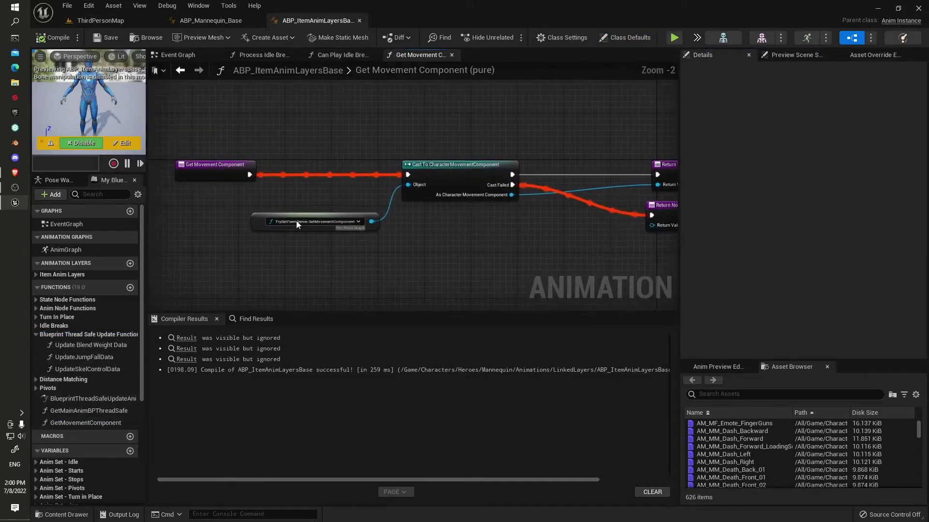
{"action": "double_click", "coordinate": [72, 413]}
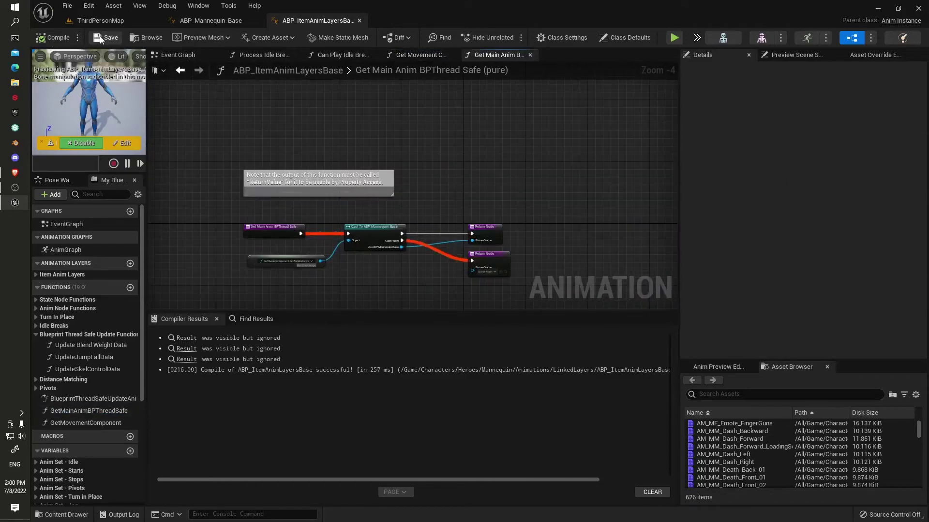
{"action": "left_click", "coordinate": [106, 39]}
- Return to ThirdPersonMap and browse to the ThirdPerson > Blueprints content folder
{"action": "left_click", "coordinate": [94, 21]}
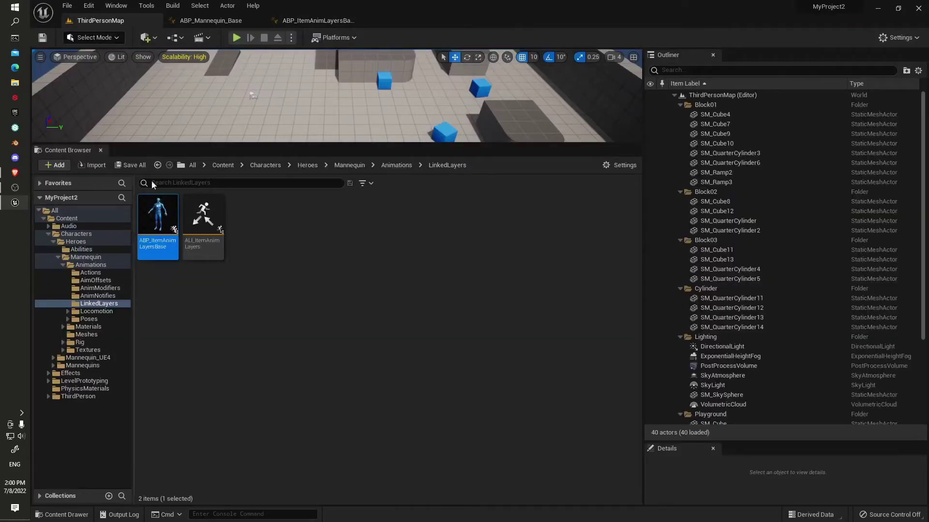
{"action": "left_click", "coordinate": [265, 165]}
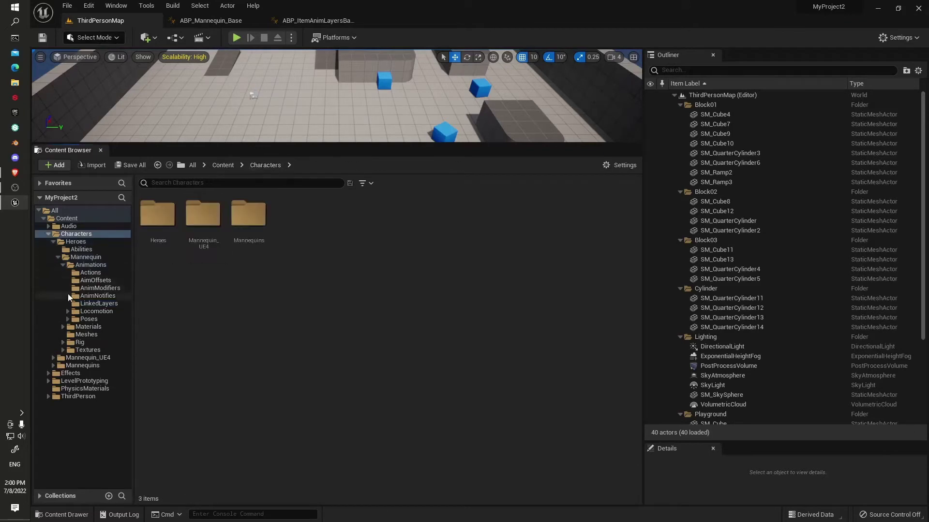
{"action": "left_click", "coordinate": [49, 234]}
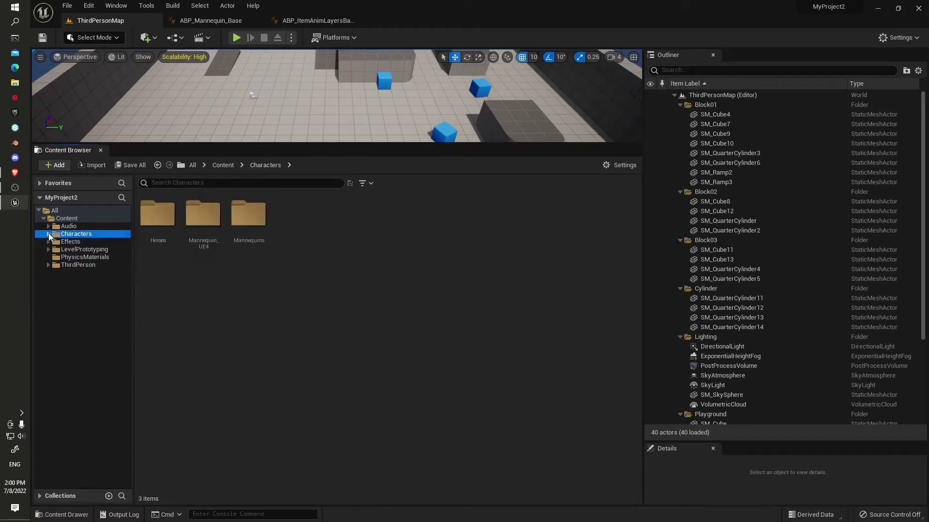
{"action": "double_click", "coordinate": [82, 266]}
{"action": "double_click", "coordinate": [161, 225]}
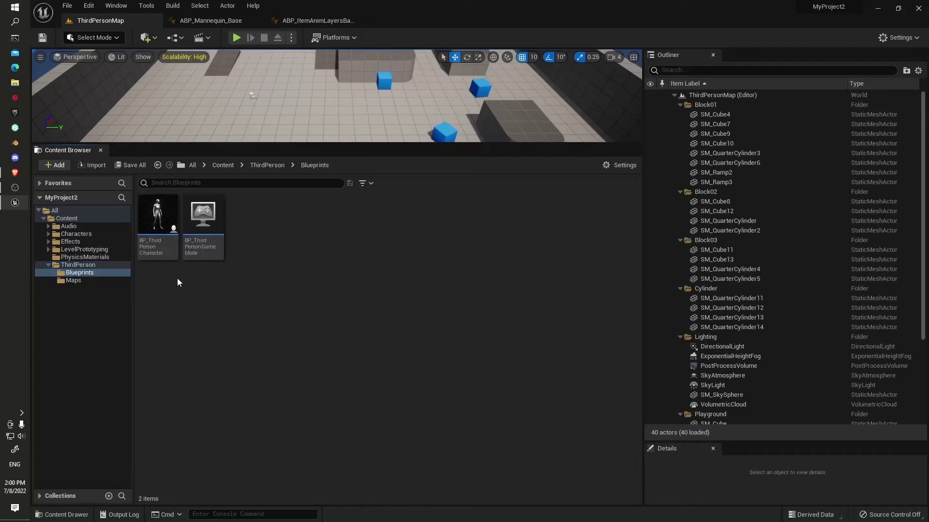
- Open BP_ThirdPersonCharacter and show its Construction Script graph
{"action": "left_click", "coordinate": [156, 212]}
{"action": "double_click", "coordinate": [156, 213]}
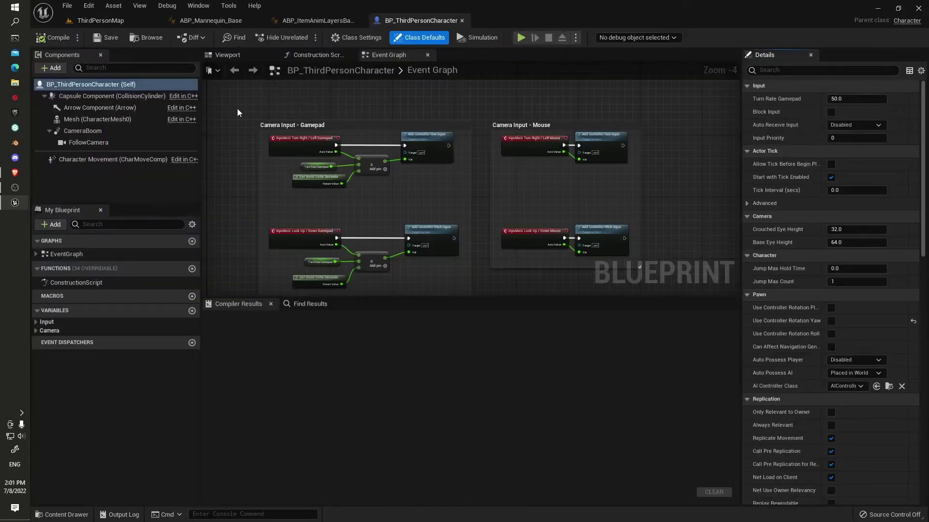
{"action": "left_click", "coordinate": [312, 55]}
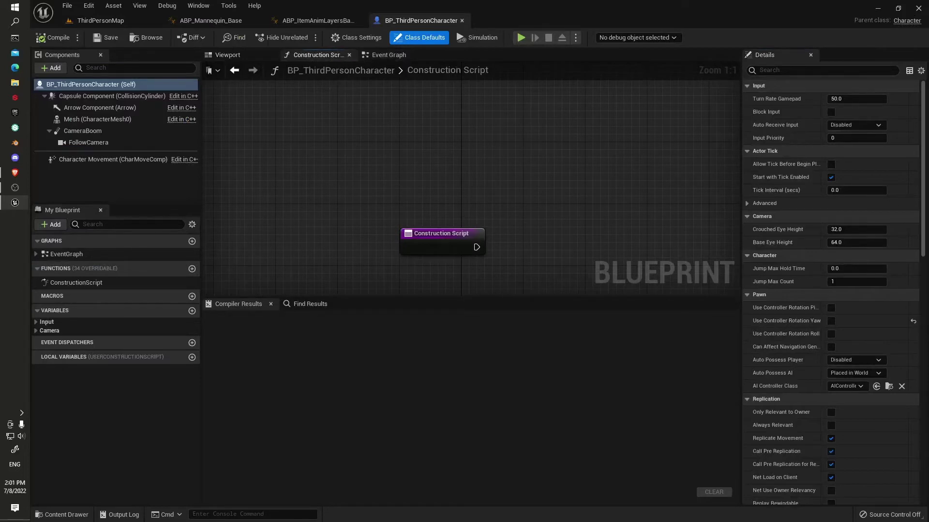
{"action": "left_click", "coordinate": [15, 173]}
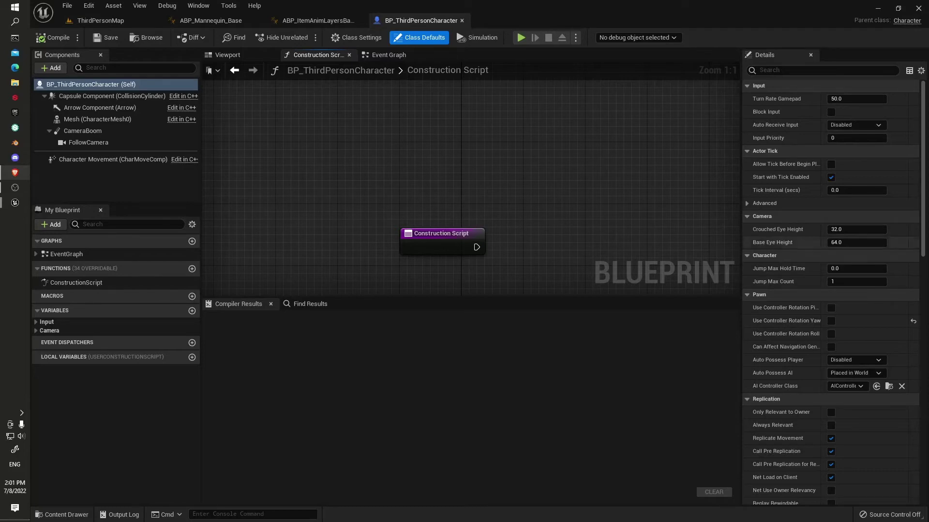
- Add a Link Anim Class Layers (Mesh) node off the Construction Script exec pin
{"action": "left_click_drag", "start_coordinate": [437, 246], "coordinate": [439, 184]}
{"action": "type", "text": "layer"}
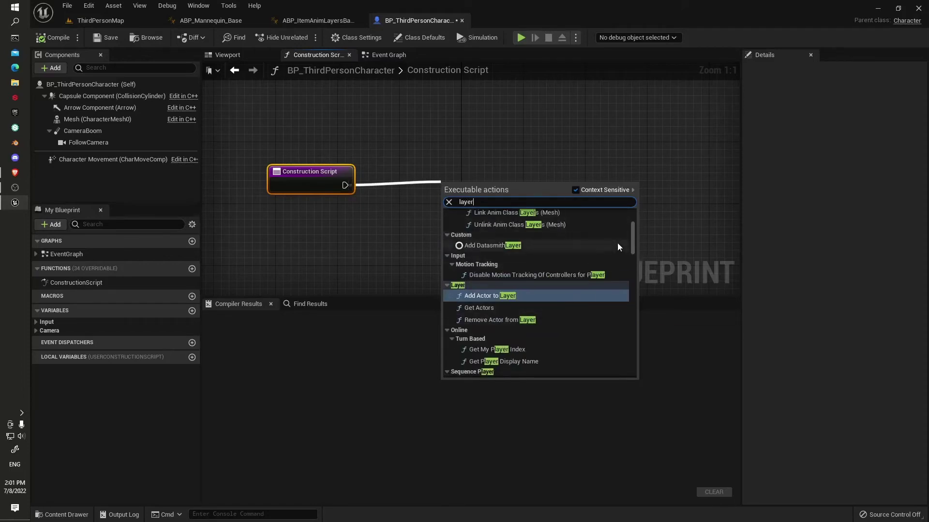
{"action": "left_click_drag", "start_coordinate": [631, 233], "coordinate": [637, 225]}
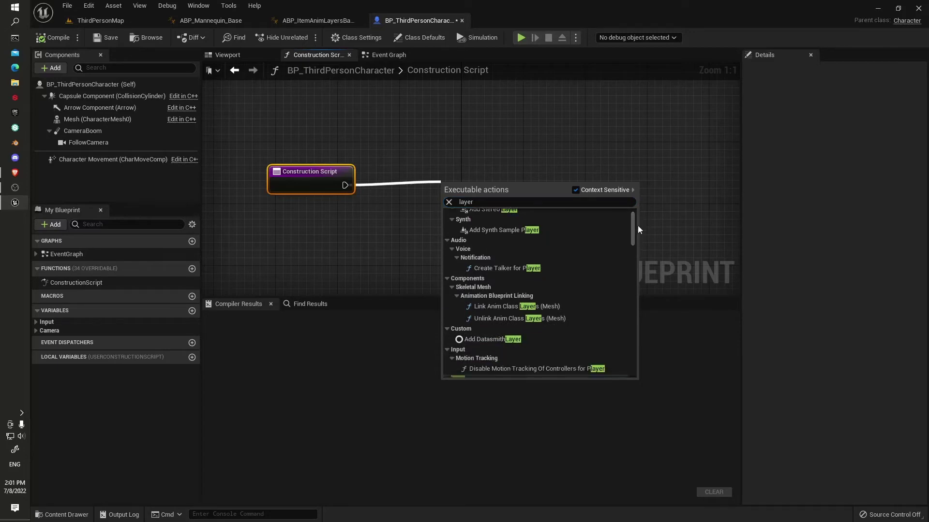
{"action": "left_click", "coordinate": [497, 307]}
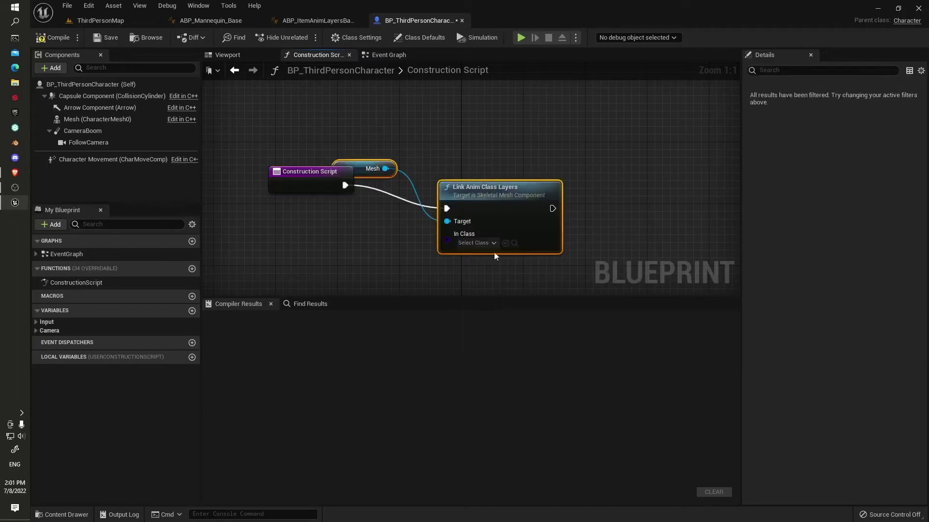
- Set the Link Anim Class Layers node's In Class to ABP_UnarmedAnimLayers
{"action": "left_click", "coordinate": [464, 115]}
{"action": "left_click", "coordinate": [89, 124]}
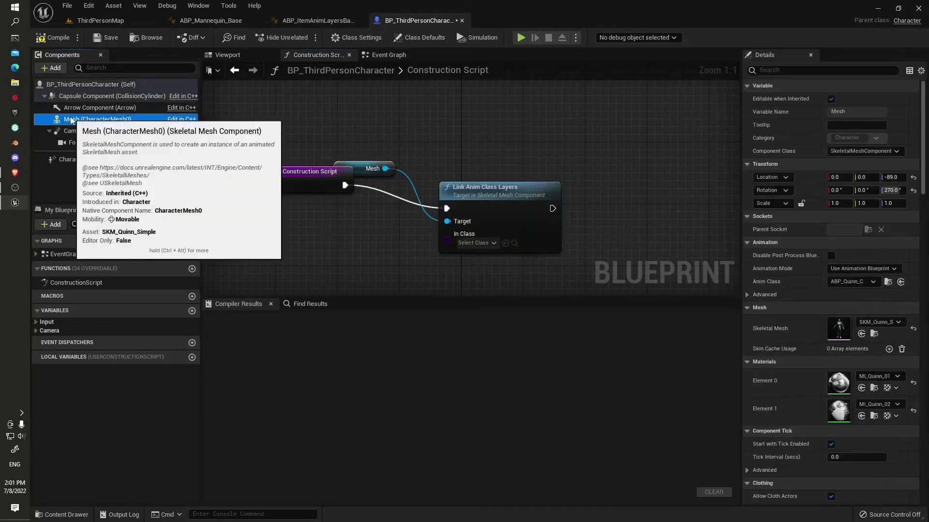
{"action": "left_click_drag", "start_coordinate": [87, 123], "coordinate": [277, 230]}
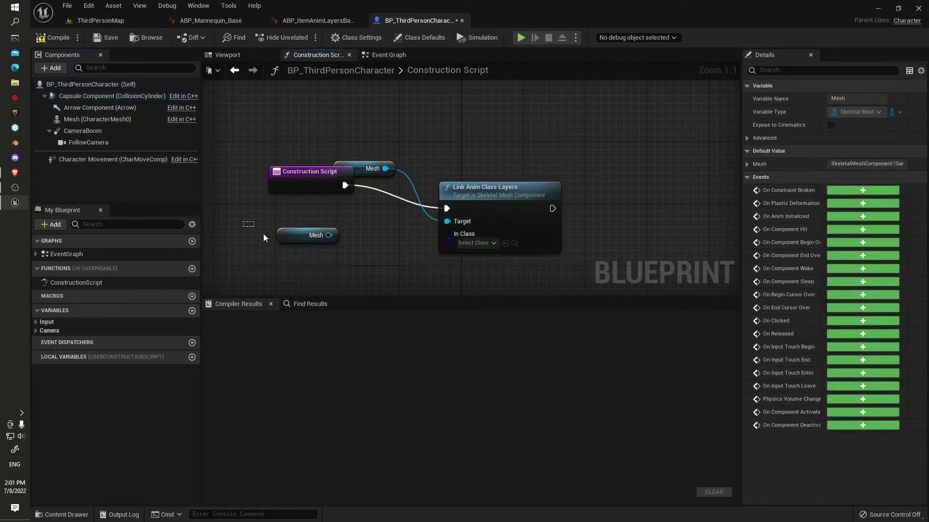
{"action": "key", "text": "Delete"}
{"action": "left_click", "coordinate": [484, 246]}
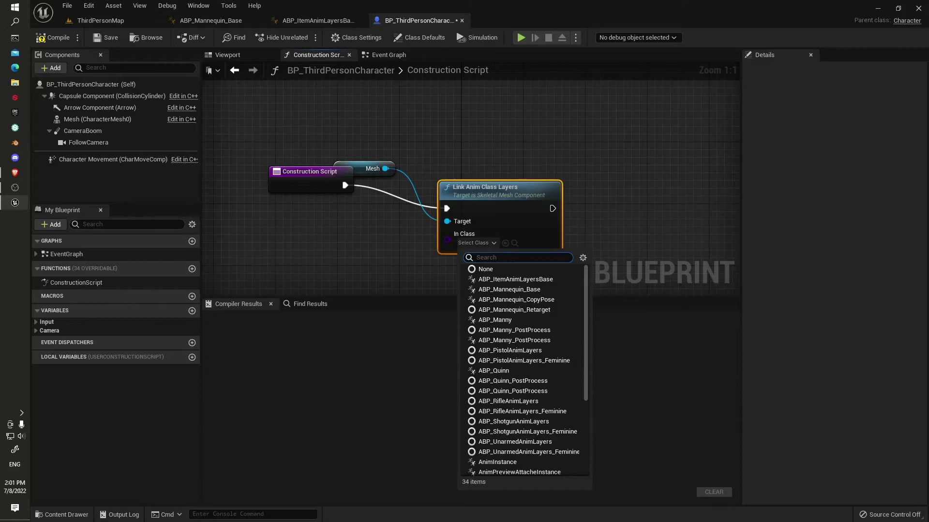
{"action": "type", "text": "unarm"}
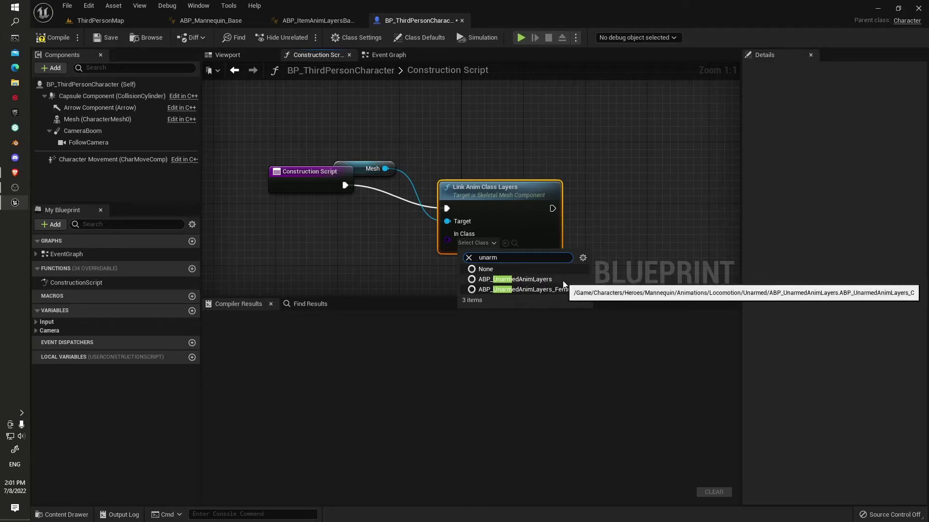
{"action": "left_click", "coordinate": [539, 280]}
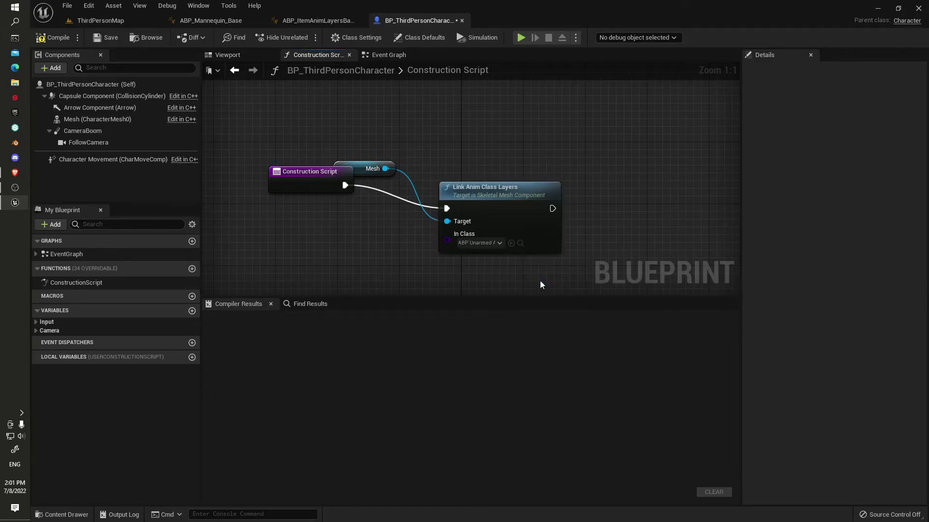
- Open ABP_UnarmedAnimLayers and enable Show Inherited Variables in My Blueprint
{"action": "left_click", "coordinate": [520, 244]}
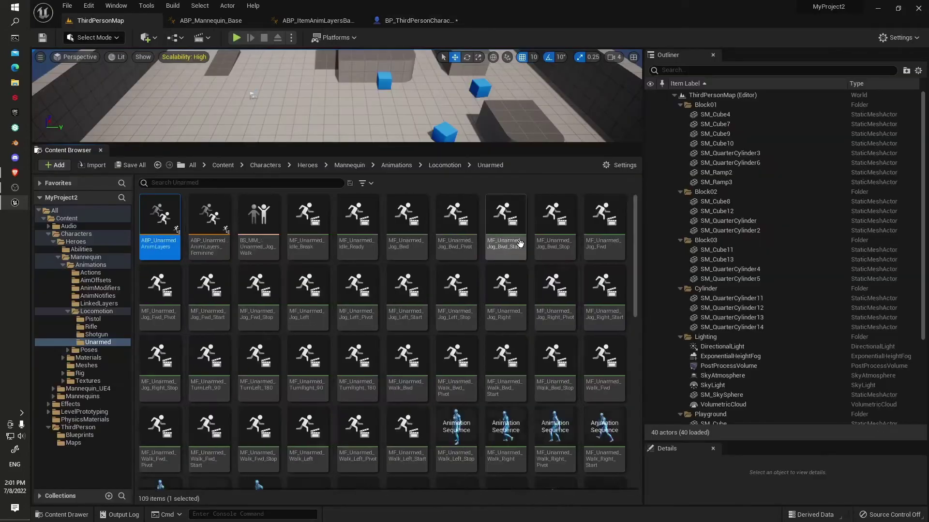
{"action": "double_click", "coordinate": [160, 214]}
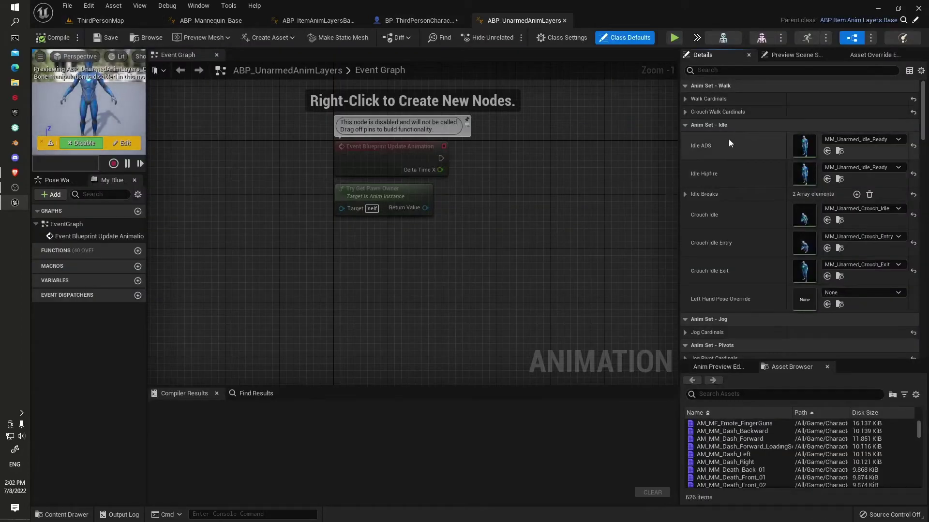
{"action": "left_click", "coordinate": [138, 195]}
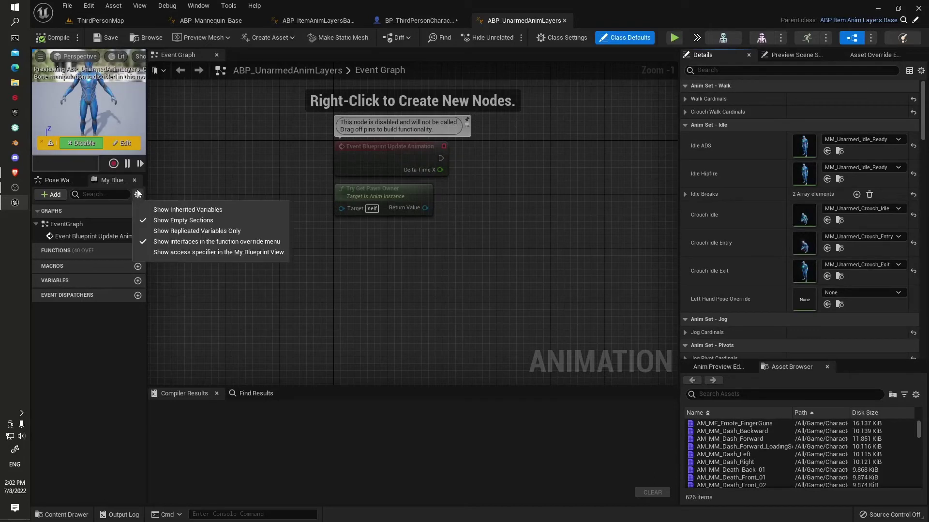
{"action": "left_click", "coordinate": [185, 211]}
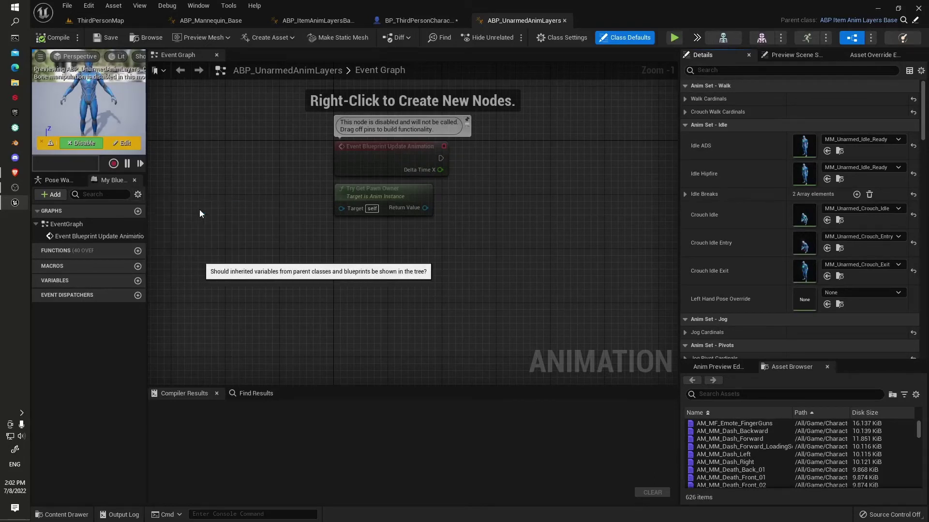
- Expand Anim Set - Walk and inspect Crouch_Walk_Cardinals' default MM_Unarmed_Crouch_Walk animations
{"action": "left_click", "coordinate": [40, 282]}
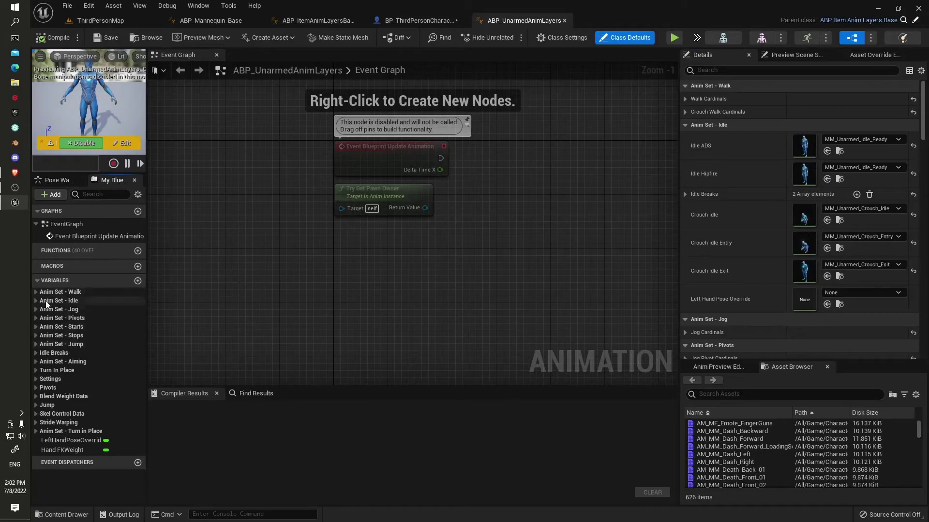
{"action": "left_click", "coordinate": [36, 291]}
{"action": "left_click", "coordinate": [50, 302]}
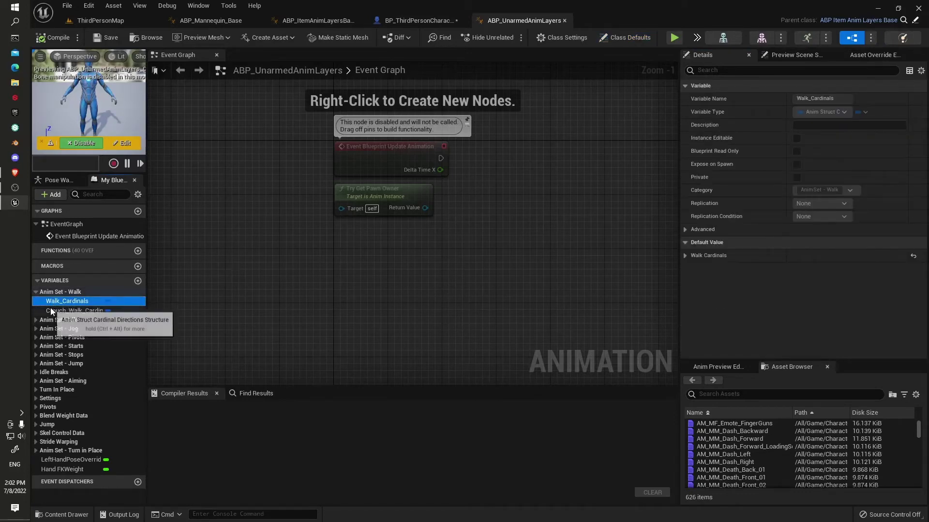
{"action": "left_click", "coordinate": [53, 311]}
{"action": "left_click", "coordinate": [686, 255]}
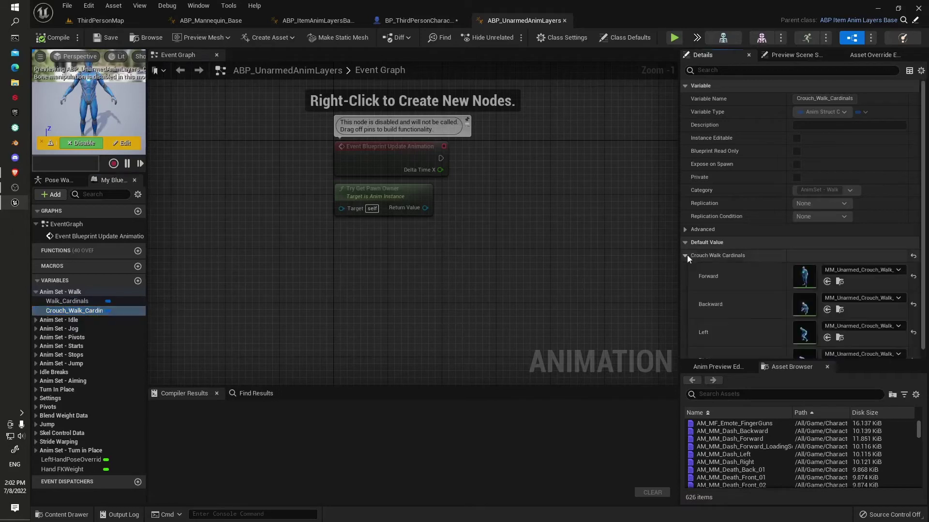
{"action": "scroll", "coordinate": [757, 293], "scroll_direction": "down", "scroll_amount": 1}
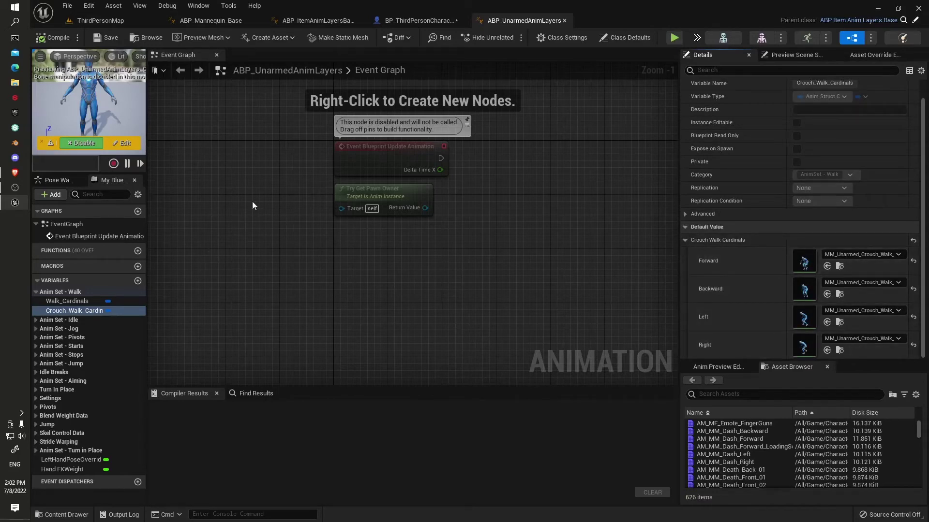
- Move the Mesh and Link Anim Class Layers nodes up and left in the Construction Script
{"action": "left_click", "coordinate": [417, 20]}
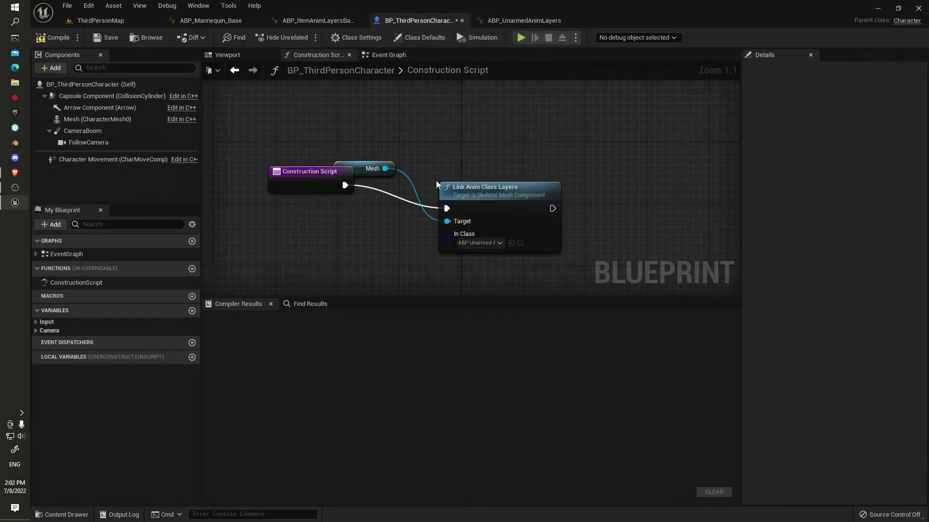
{"action": "left_click", "coordinate": [352, 152]}
{"action": "left_click_drag", "start_coordinate": [352, 153], "coordinate": [315, 140]}
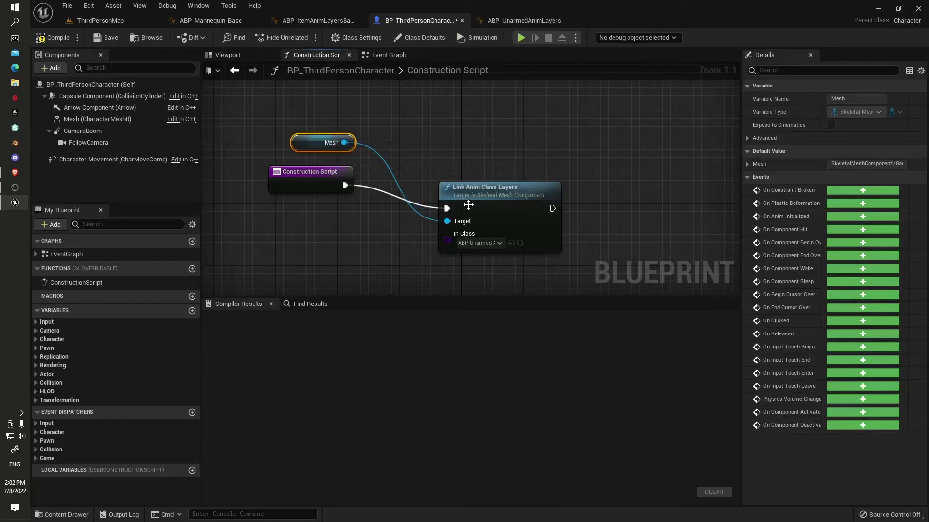
{"action": "left_click_drag", "start_coordinate": [486, 200], "coordinate": [437, 178]}
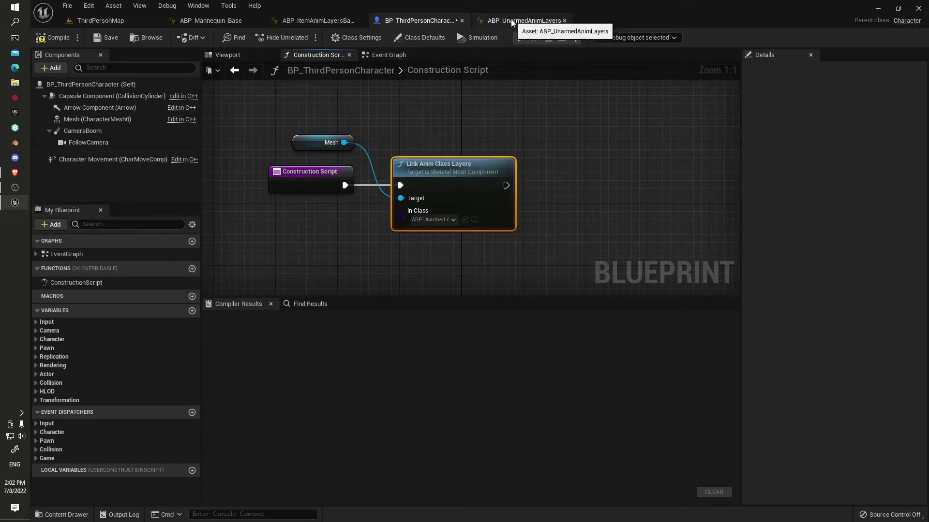
{"action": "left_click", "coordinate": [294, 22]}
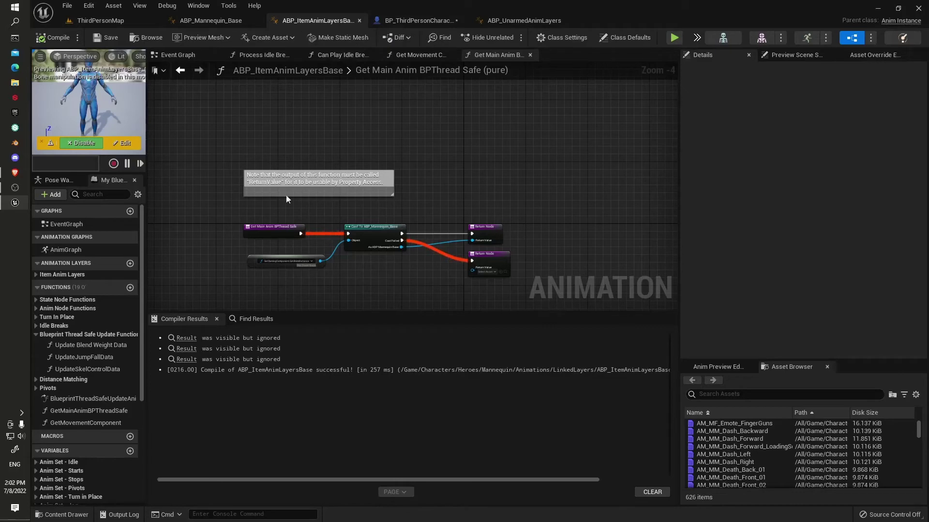
{"action": "left_click", "coordinate": [436, 22]}
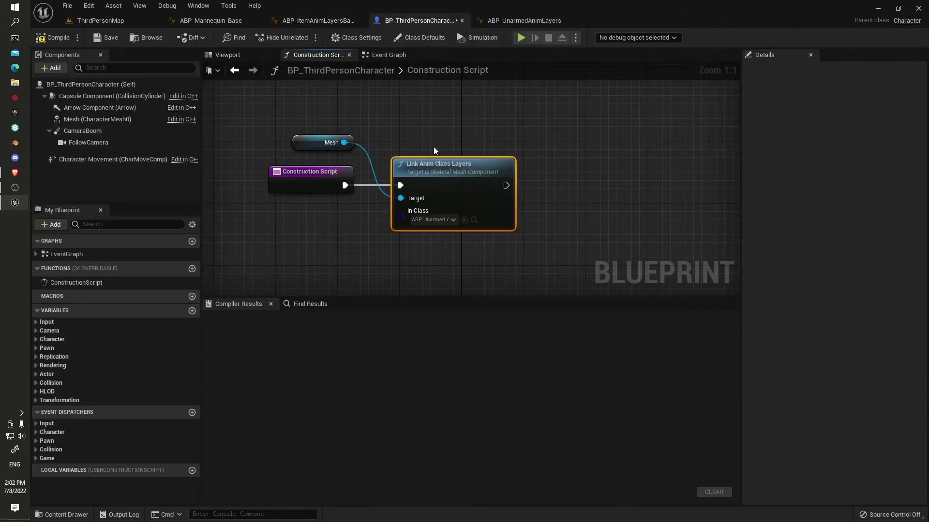
- Select the character's Mesh component and set its Skeletal Mesh to SKM_Quinn
{"action": "left_click", "coordinate": [228, 56]}
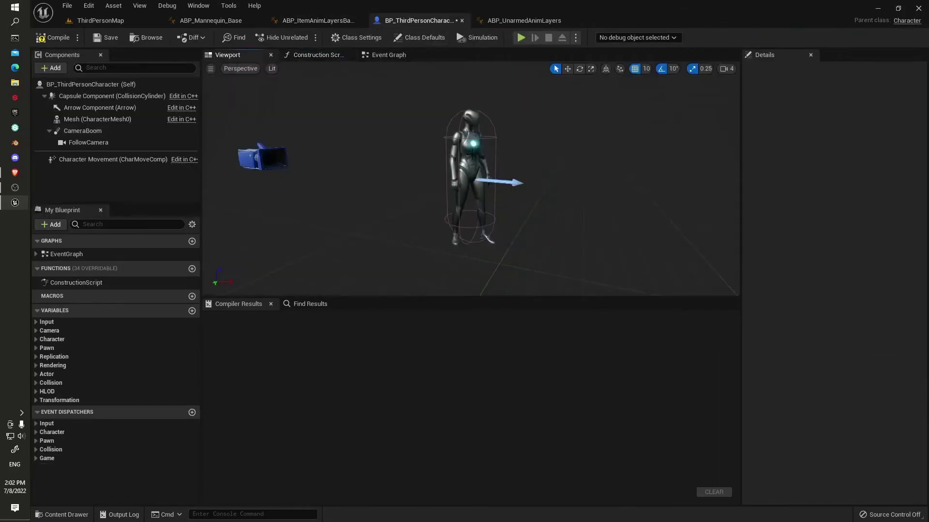
{"action": "left_click", "coordinate": [470, 153]}
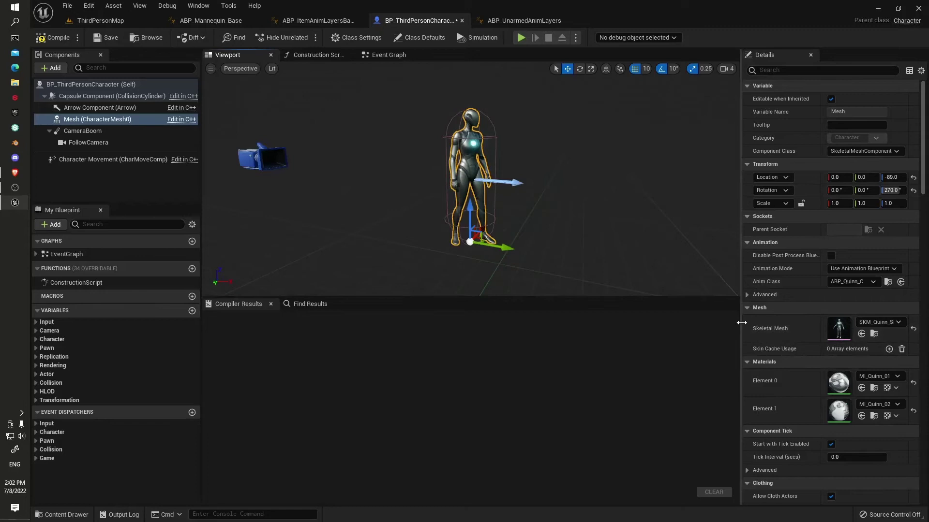
{"action": "left_click_drag", "start_coordinate": [741, 323], "coordinate": [602, 330]}
{"action": "left_click", "coordinate": [831, 324]}
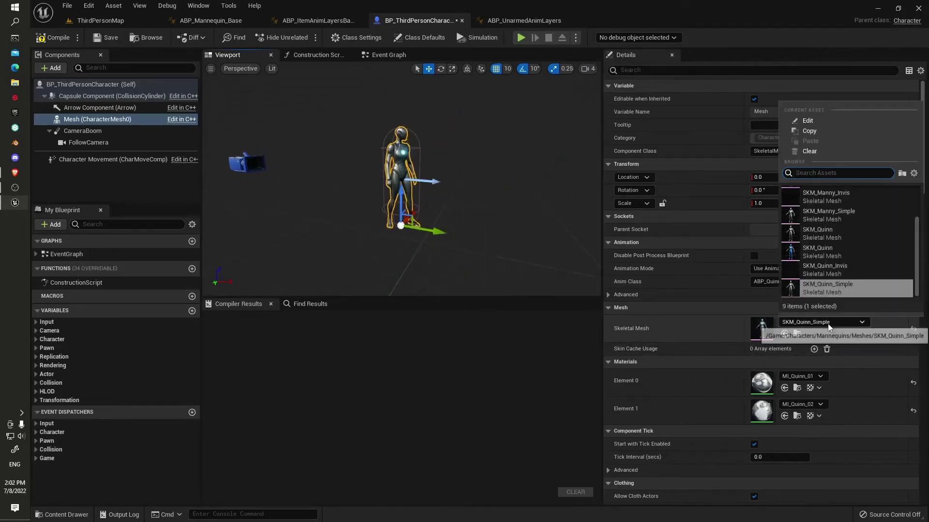
{"action": "left_click", "coordinate": [825, 258]}
- Set the Mesh's Anim Class to ABP_Mannequin_Base and compile the Blueprint
{"action": "scroll", "coordinate": [446, 202], "scroll_direction": "up", "scroll_amount": 3}
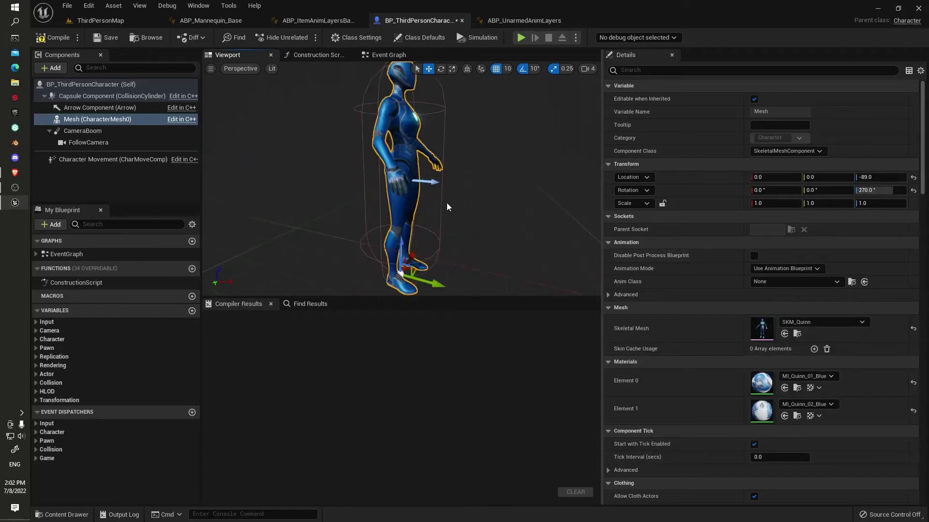
{"action": "scroll", "coordinate": [446, 202], "scroll_direction": "down", "scroll_amount": 2}
{"action": "scroll", "coordinate": [445, 202], "scroll_direction": "up", "scroll_amount": 2}
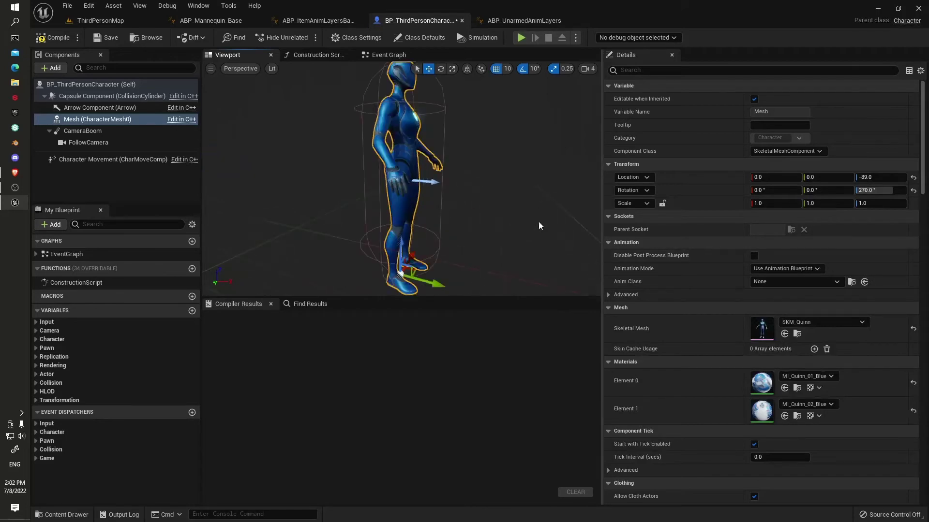
{"action": "left_click", "coordinate": [810, 284]}
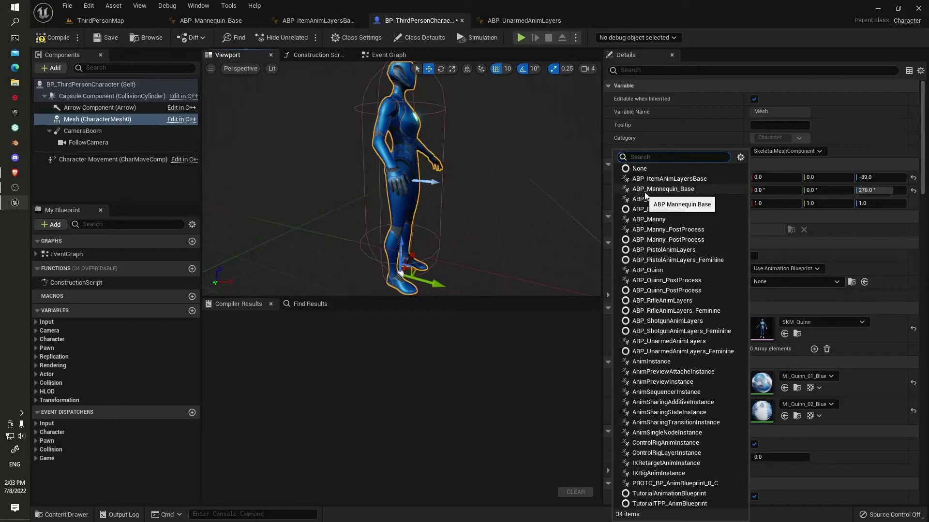
{"action": "left_click", "coordinate": [660, 190]}
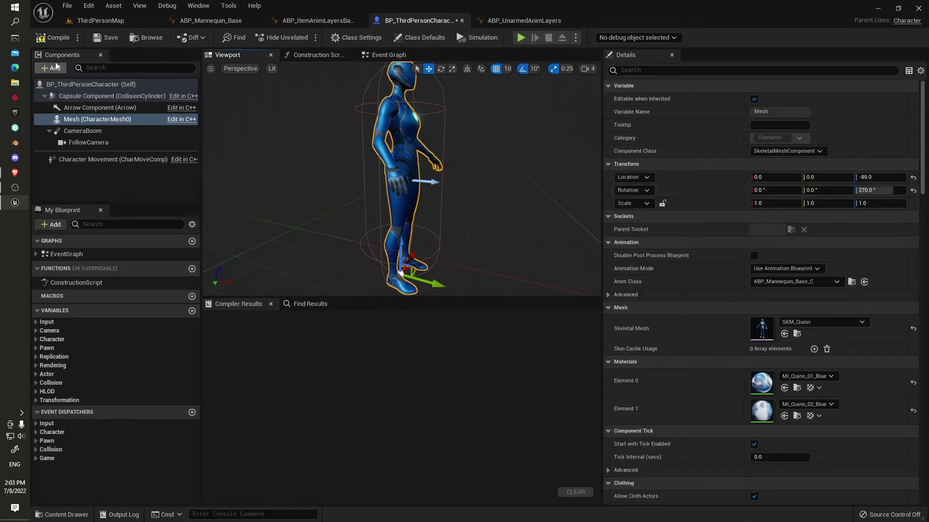
{"action": "left_click", "coordinate": [50, 38]}
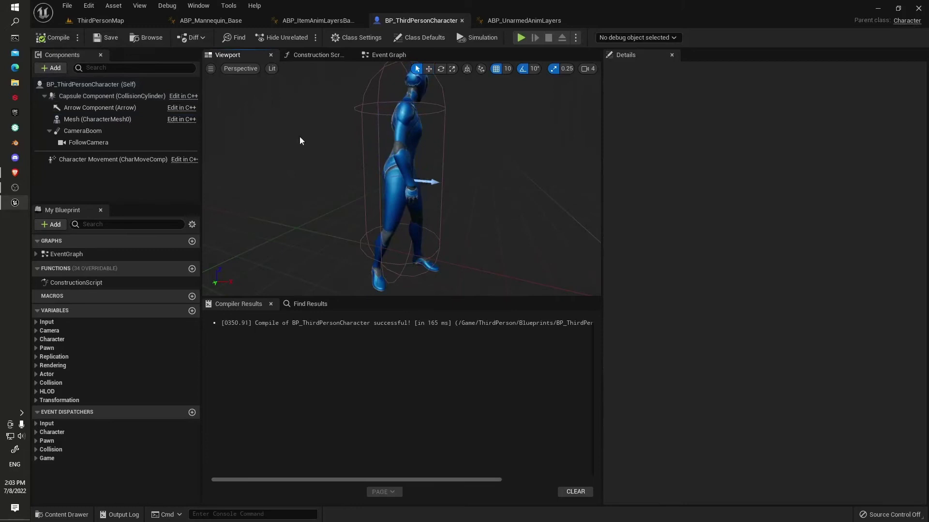
{"action": "scroll", "coordinate": [300, 137], "scroll_direction": "down", "scroll_amount": 3}
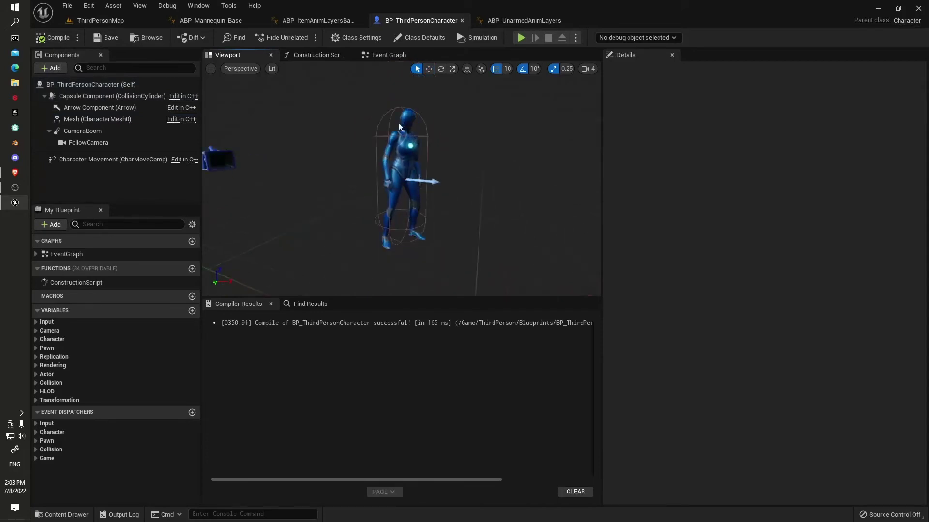
{"action": "left_click", "coordinate": [521, 40]}
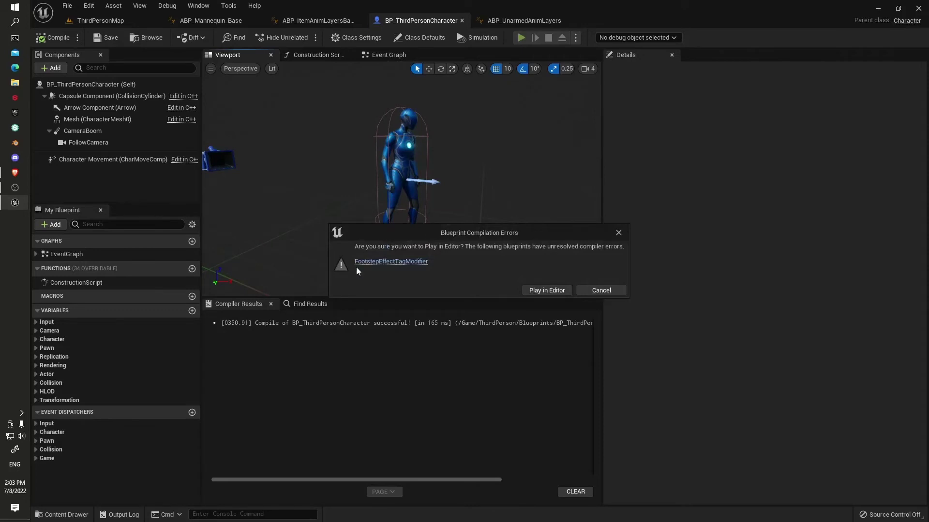
{"action": "left_click", "coordinate": [529, 290]}
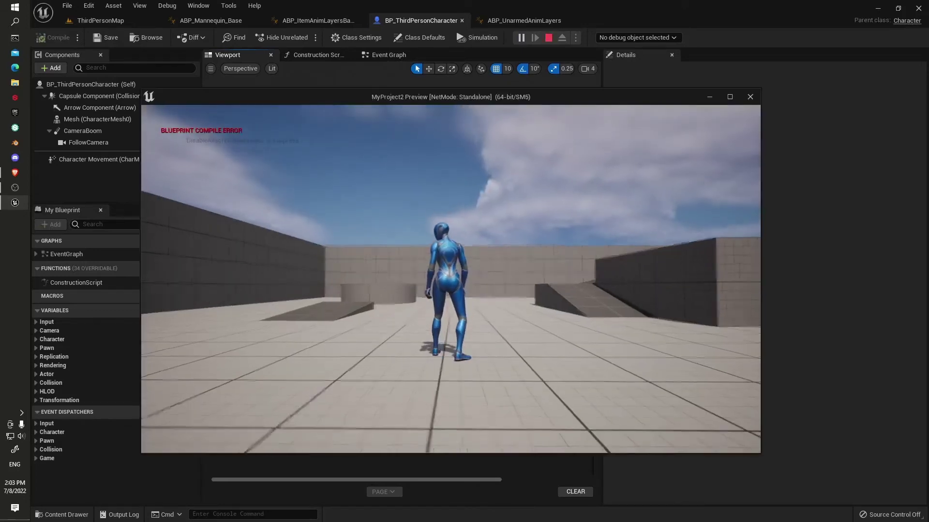
{"action": "key", "text": "w"}
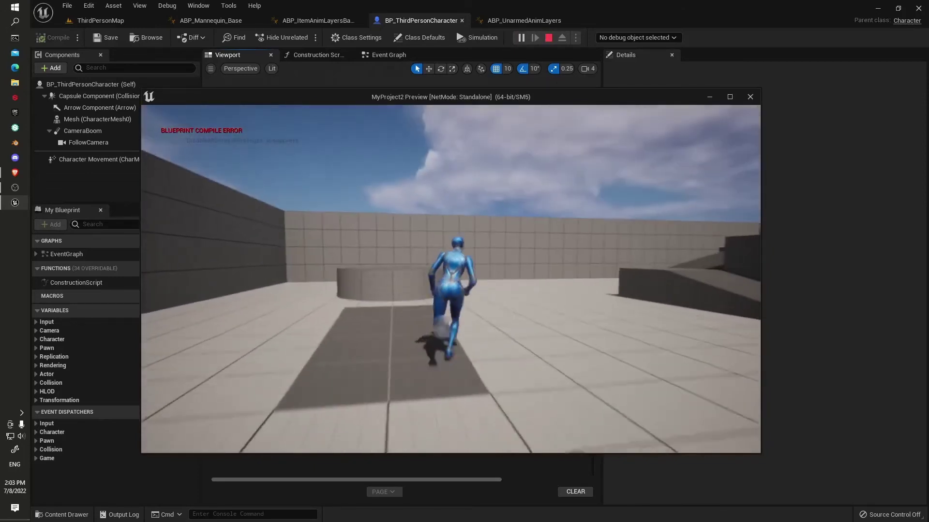
{"action": "key", "text": "s"}
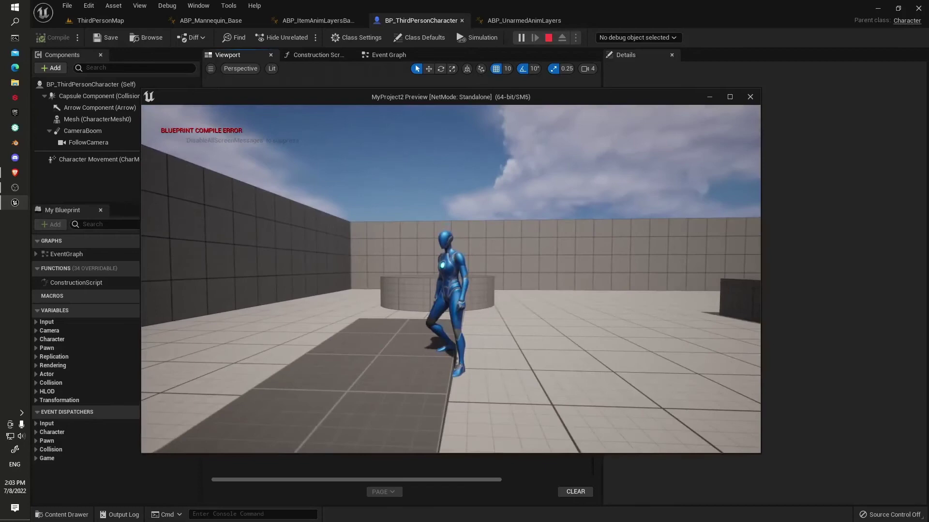
{"action": "key", "text": "w"}
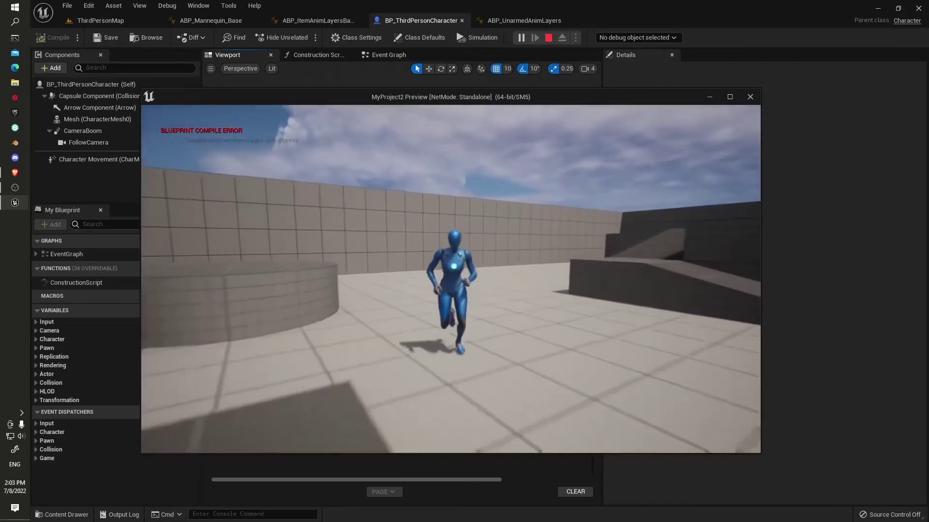
{"action": "key", "text": "w"}
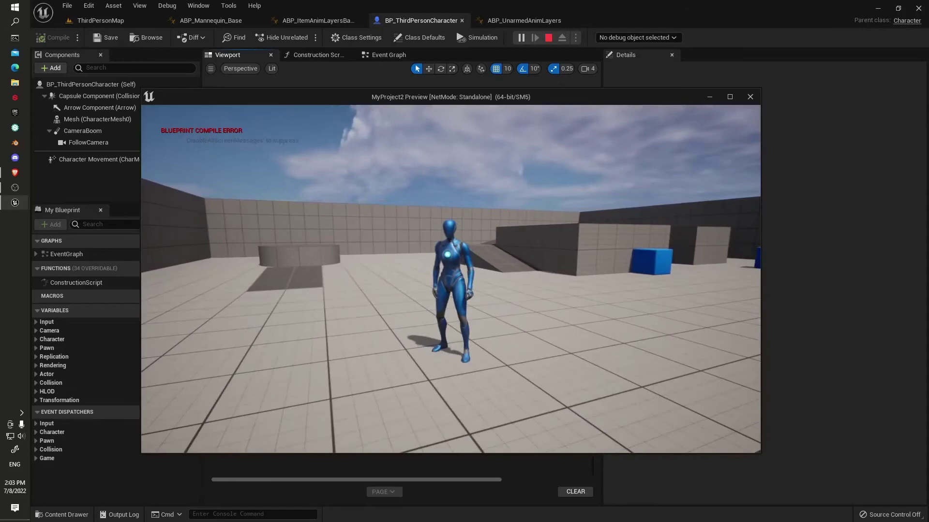
{"action": "key", "text": "Escape"}
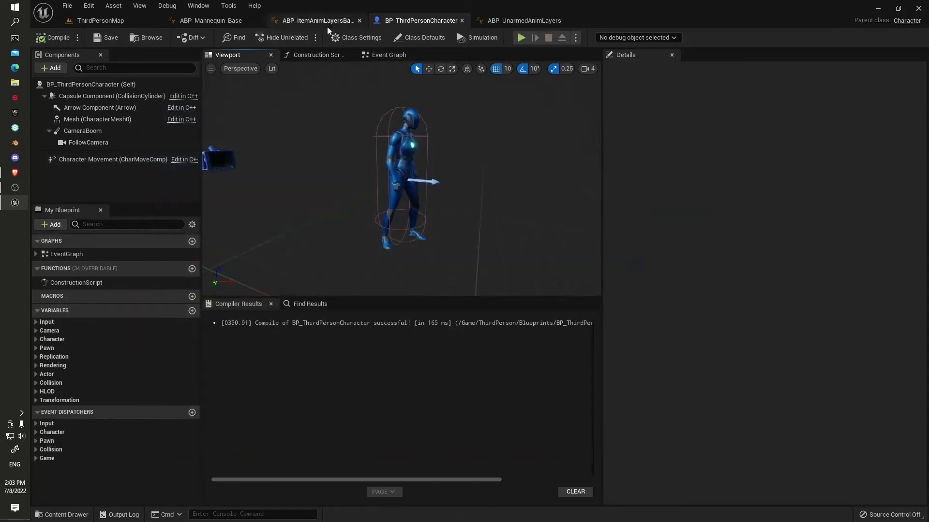
- Enable Use Pawn Control Rotation on the FollowCamera, found by searching 'rot' in Details
{"action": "left_click", "coordinate": [94, 21]}
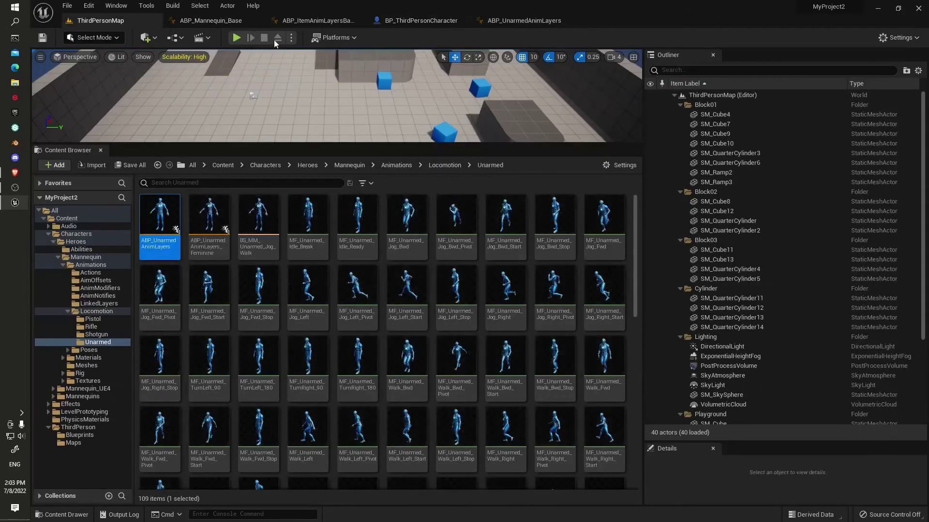
{"action": "left_click", "coordinate": [412, 20]}
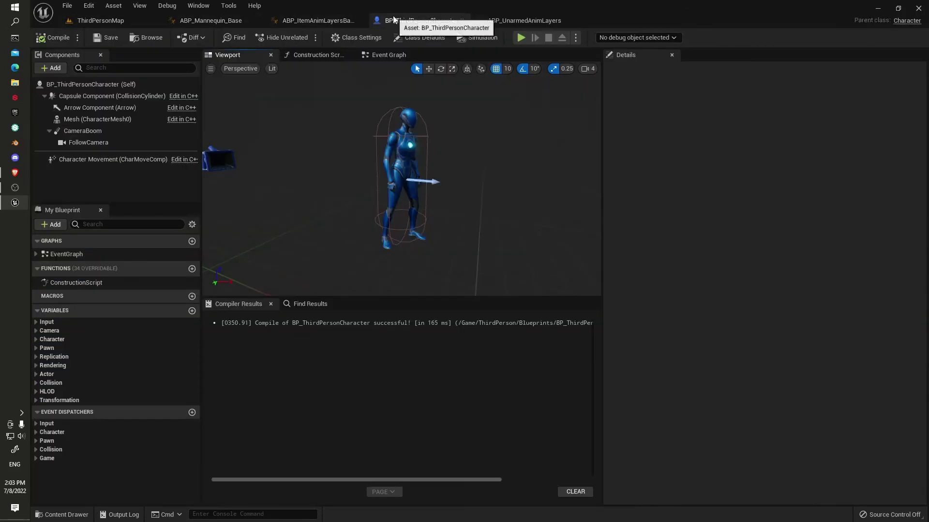
{"action": "left_click", "coordinate": [88, 144]}
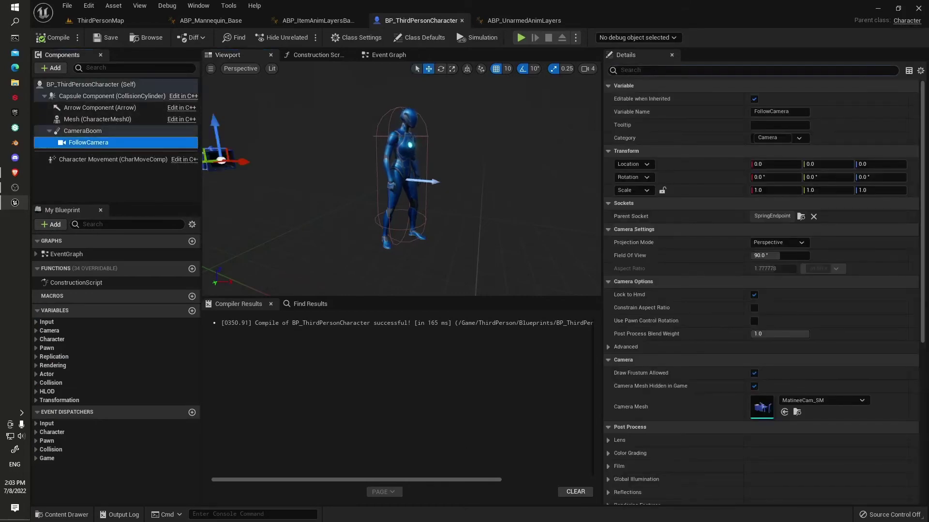
{"action": "left_click", "coordinate": [754, 301]}
{"action": "type", "text": "rot"}
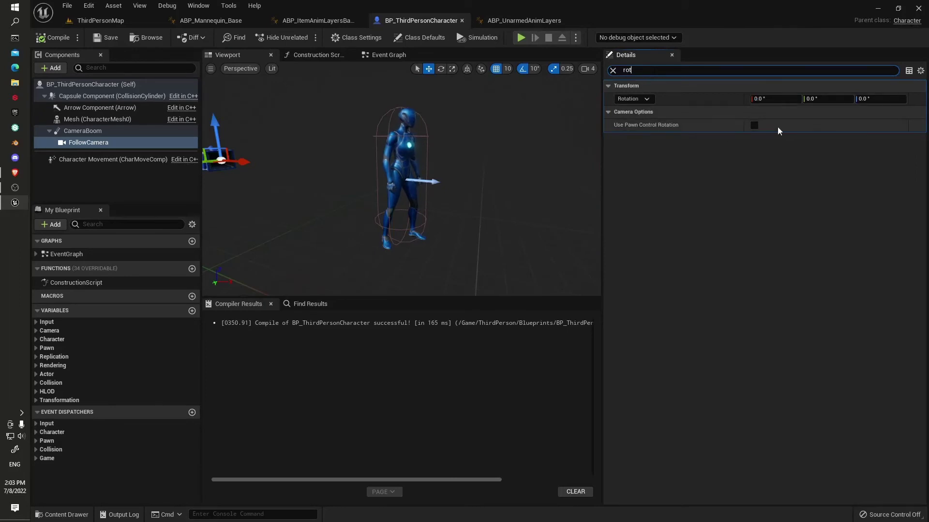
{"action": "left_click", "coordinate": [754, 125]}
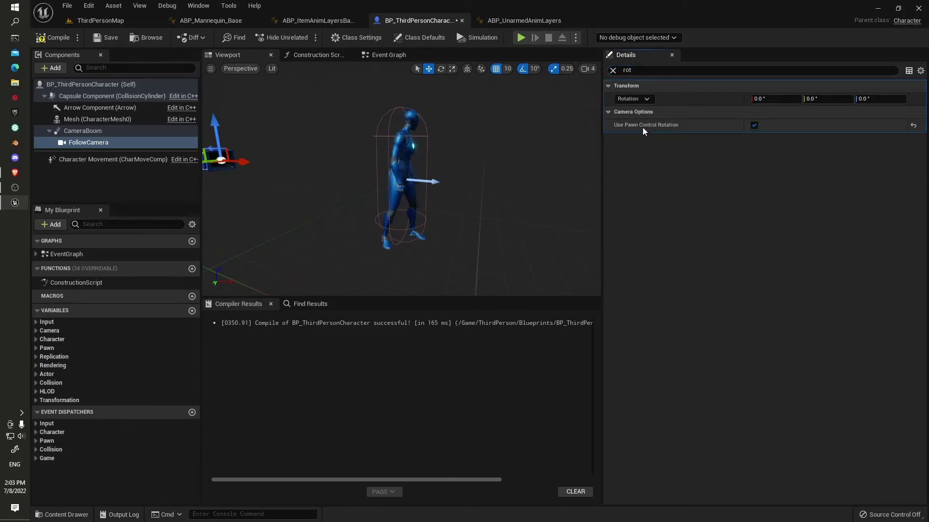
- Play-test the level, running the character in all directions with WASD, then stop
{"action": "key", "text": "alt+p"}
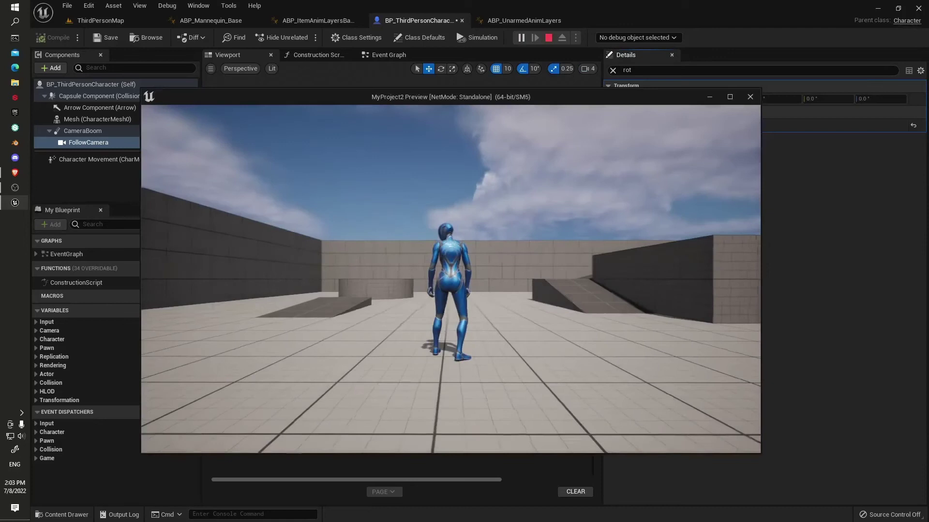
{"action": "key", "text": "a"}
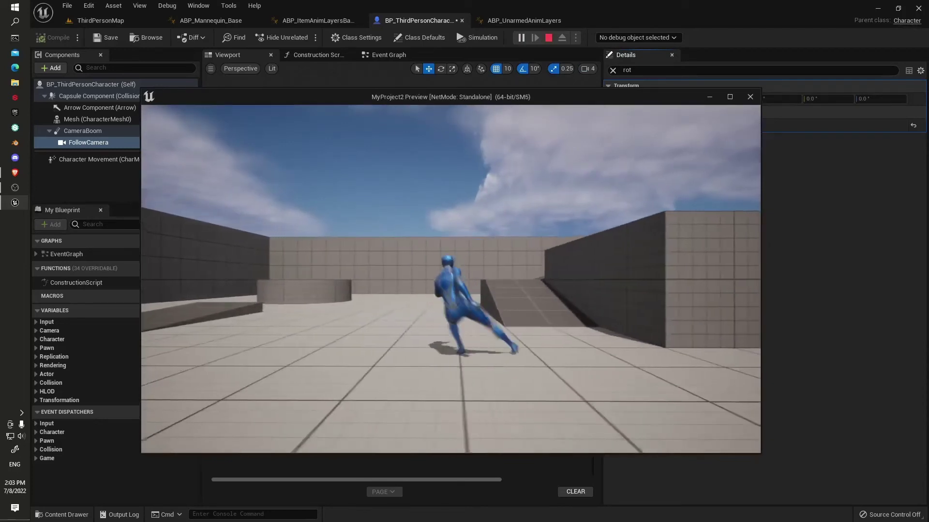
{"action": "key", "text": "w"}
{"action": "key", "text": "a"}
{"action": "key", "text": "w"}
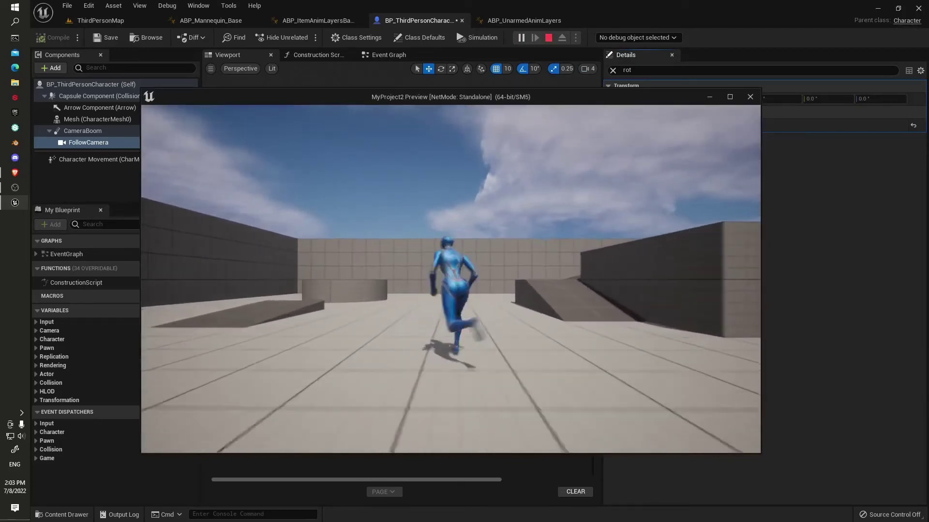
{"action": "key", "text": "s"}
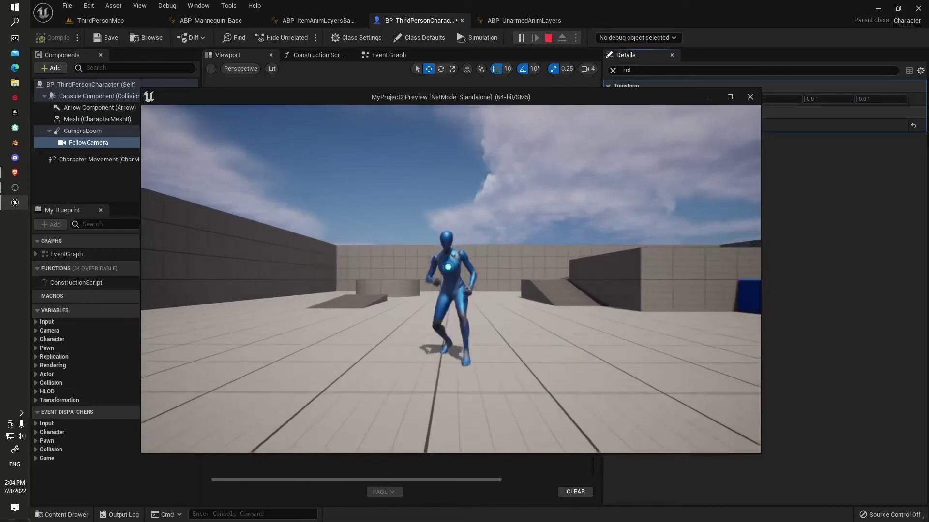
{"action": "key", "text": "w"}
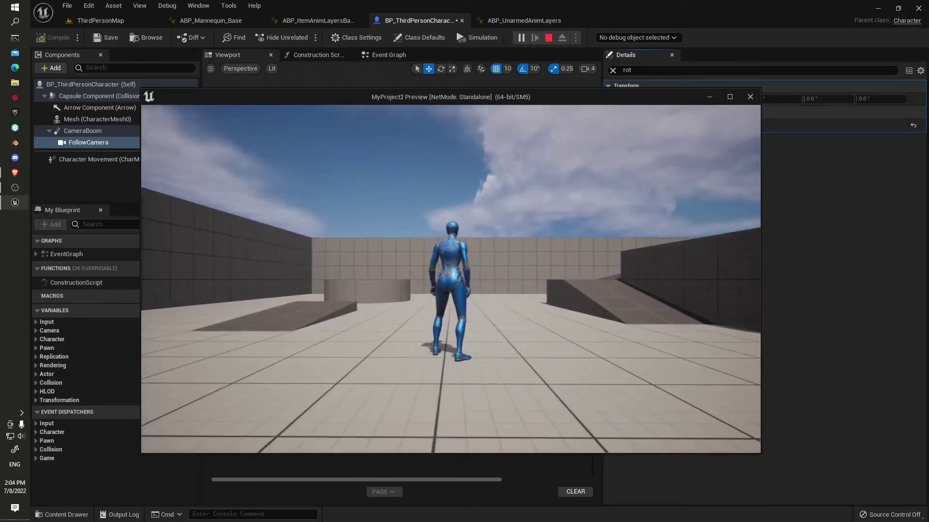
{"action": "key", "text": "s"}
{"action": "key", "text": "d"}
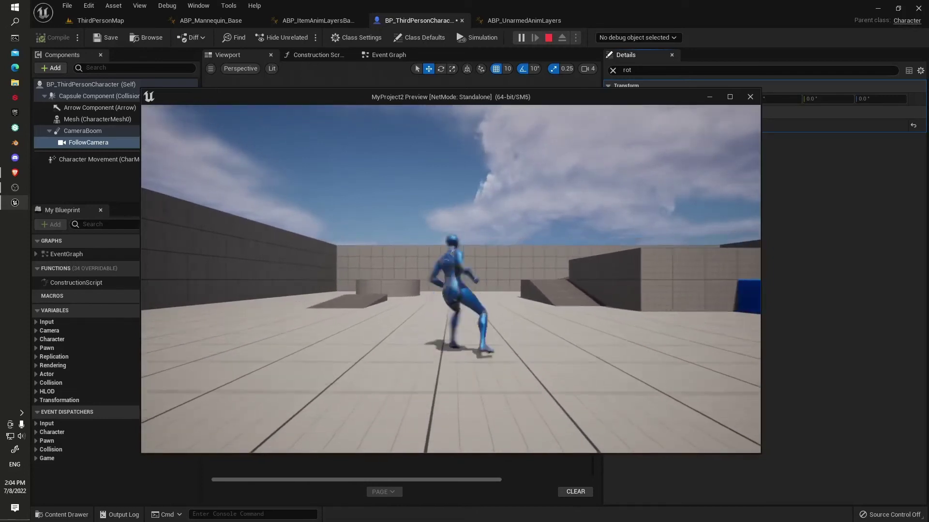
{"action": "key", "text": "a"}
{"action": "key", "text": "Escape"}
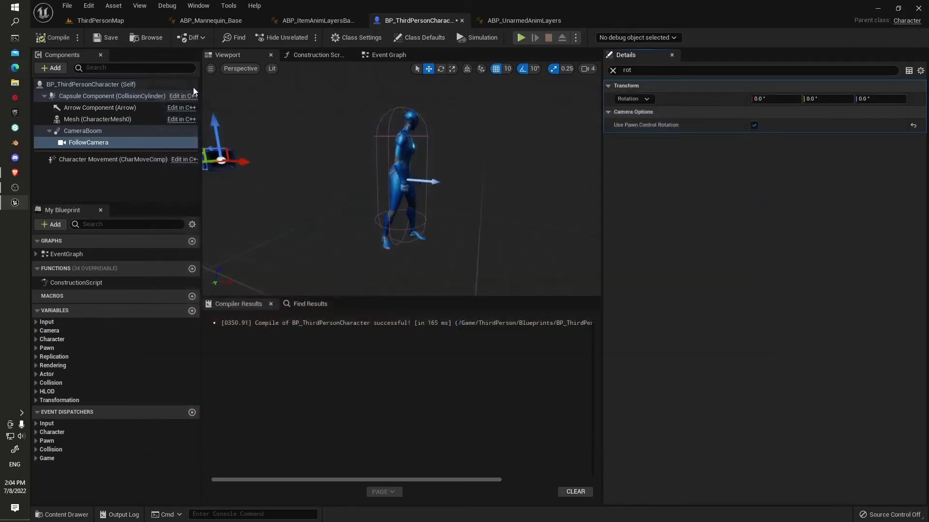
- Enable Use Controller Rotation Yaw in the character's class defaults and start a new play test
{"action": "left_click", "coordinate": [87, 84]}
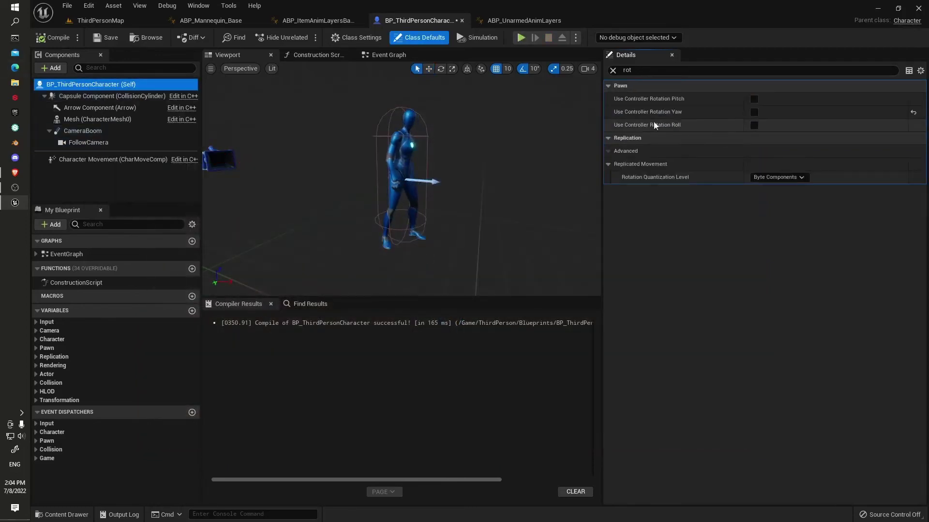
{"action": "left_click", "coordinate": [754, 113]}
{"action": "left_click", "coordinate": [521, 37]}
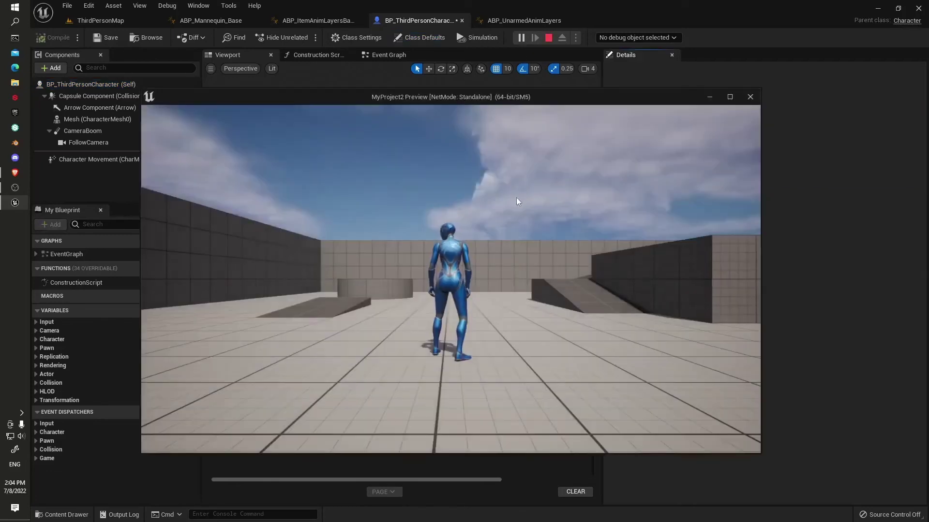
- Run the character left, forward, veering left and right, then end the play test
{"action": "key", "text": "a"}
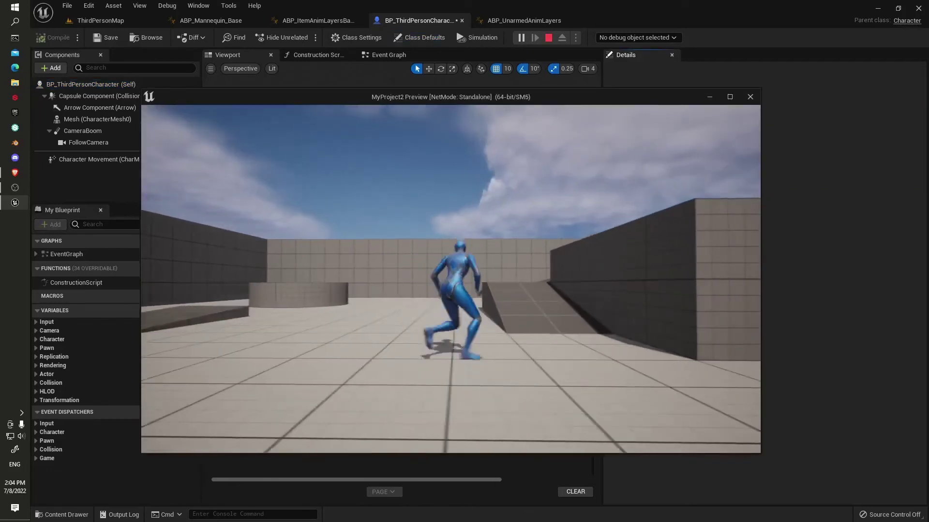
{"action": "key", "text": "w"}
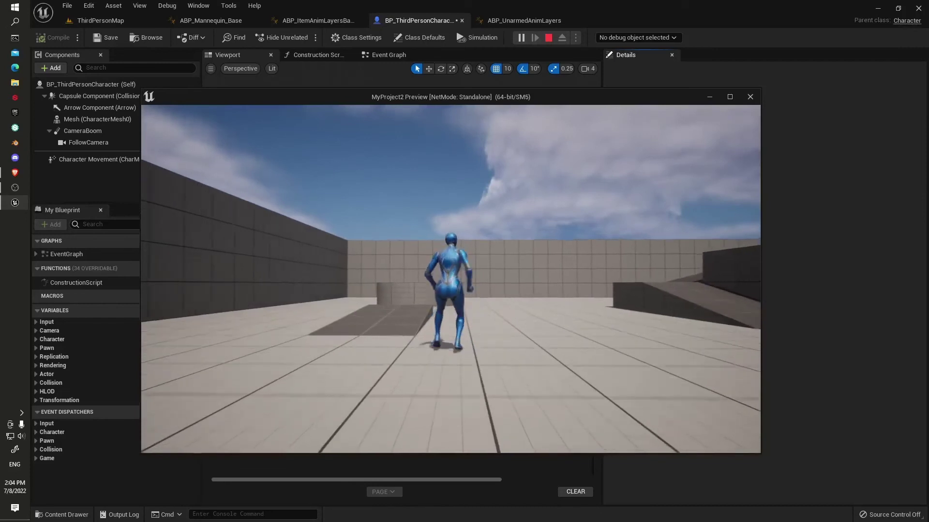
{"action": "key", "text": "a"}
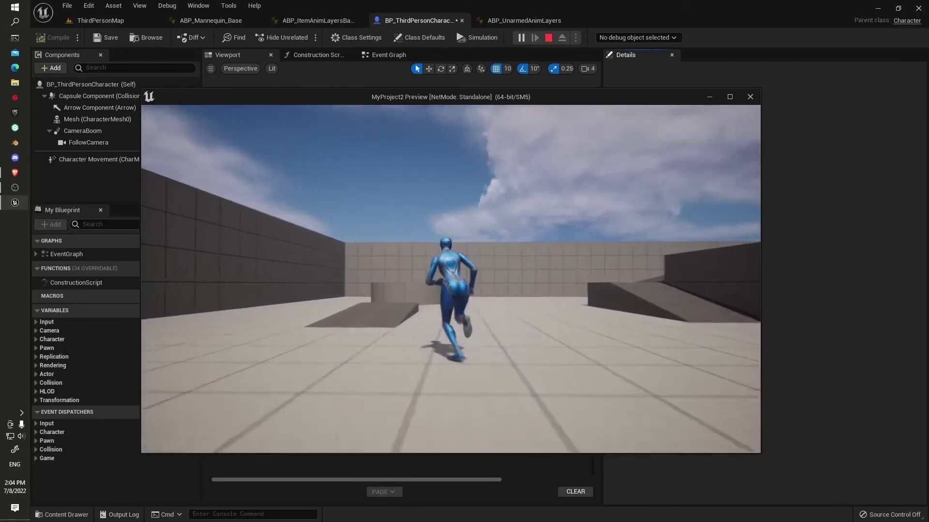
{"action": "key", "text": "d"}
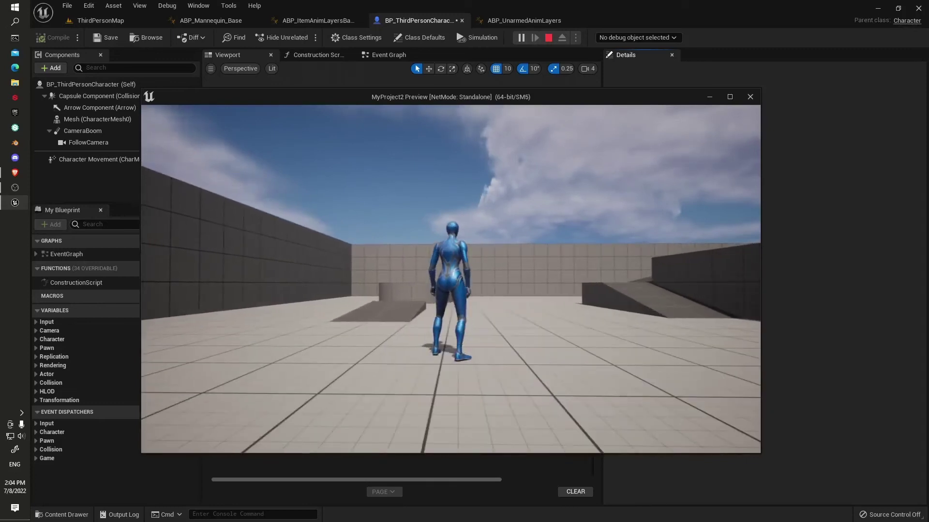
{"action": "key", "text": "Escape"}
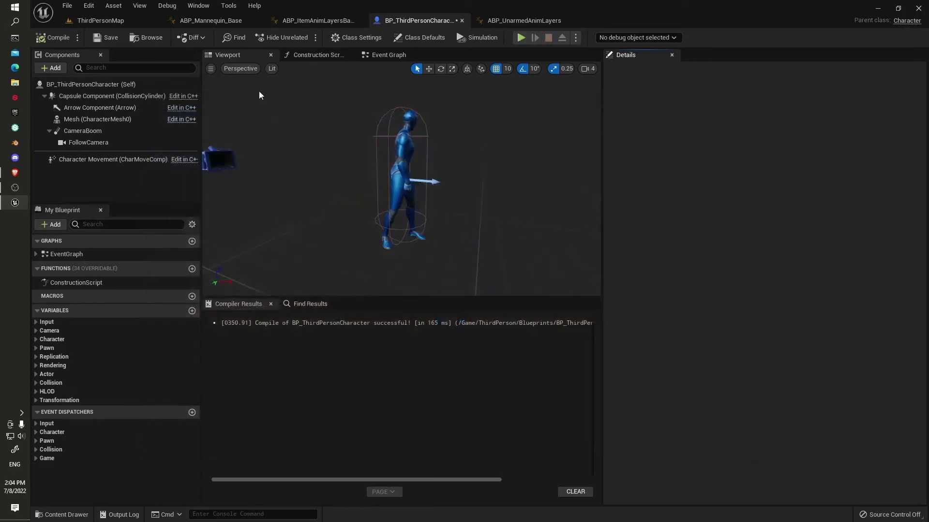
- Add a Q keyboard event node to the character's Event Graph
{"action": "left_click", "coordinate": [386, 54]}
{"action": "scroll", "coordinate": [243, 179], "scroll_direction": "down", "scroll_amount": 4}
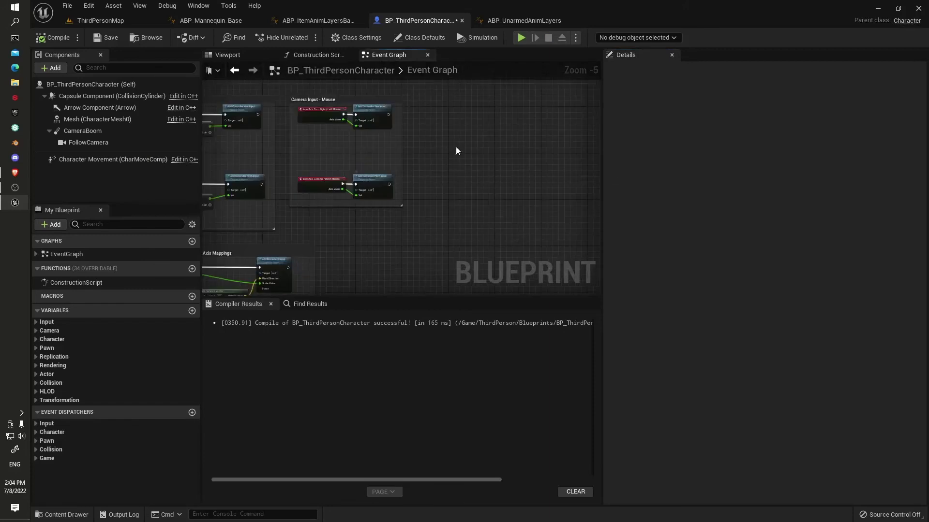
{"action": "scroll", "coordinate": [456, 146], "scroll_direction": "down", "scroll_amount": 3}
{"action": "right_click", "coordinate": [452, 246]}
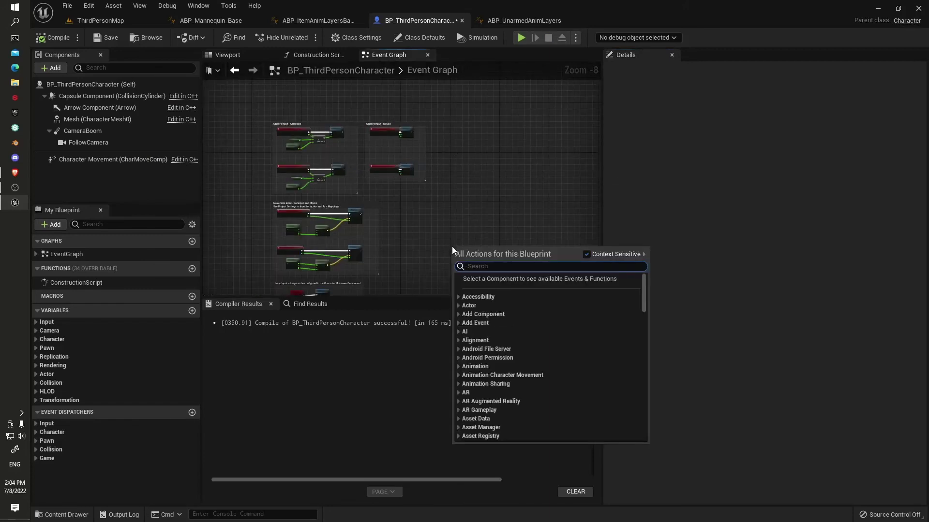
{"action": "type", "text": "q"}
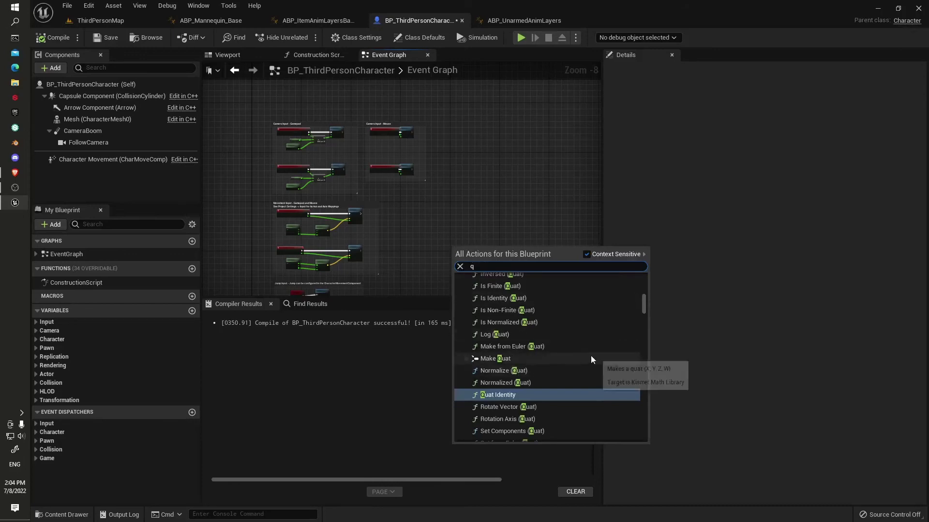
{"action": "scroll", "coordinate": [618, 319], "scroll_direction": "up", "scroll_amount": 6}
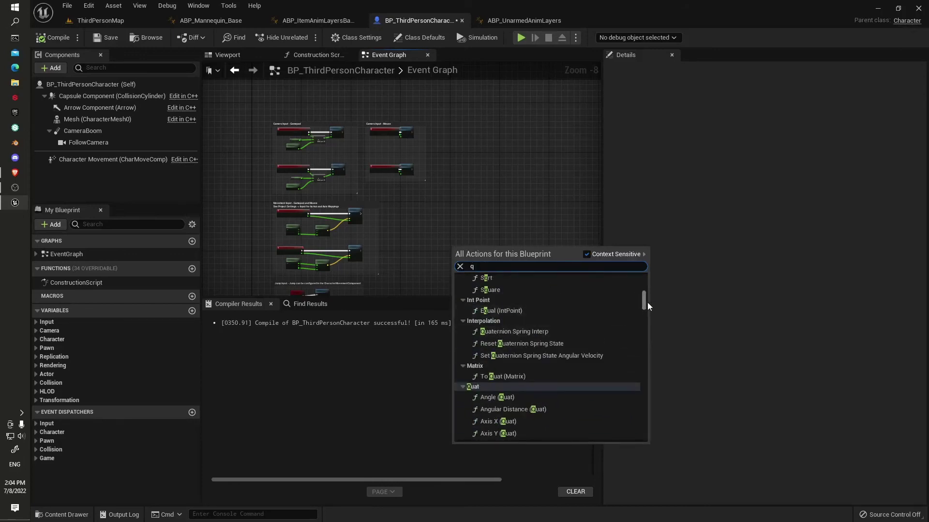
{"action": "mouse_move", "coordinate": [647, 303]}
{"action": "left_mouse_down"}
{"action": "mouse_move", "coordinate": [646, 282]}
{"action": "mouse_move", "coordinate": [642, 303]}
{"action": "left_mouse_up"}
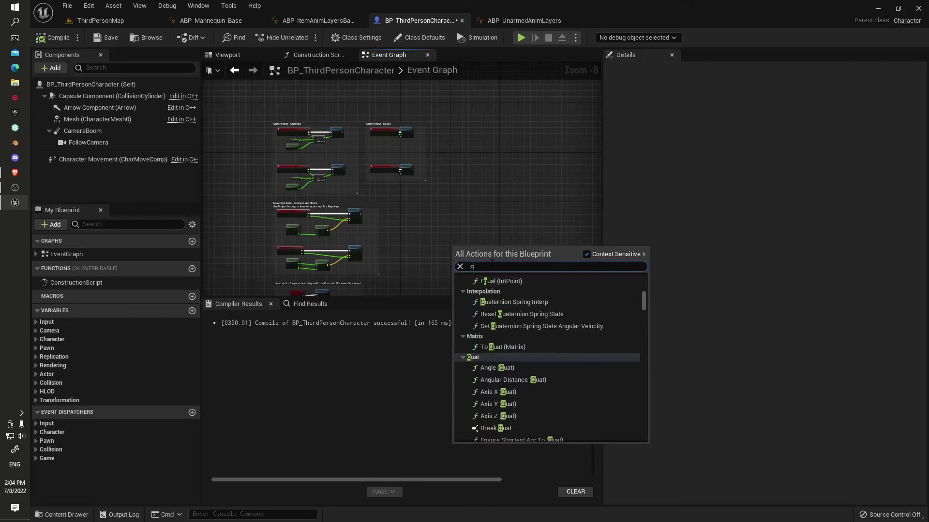
{"action": "type", "text": "ke"}
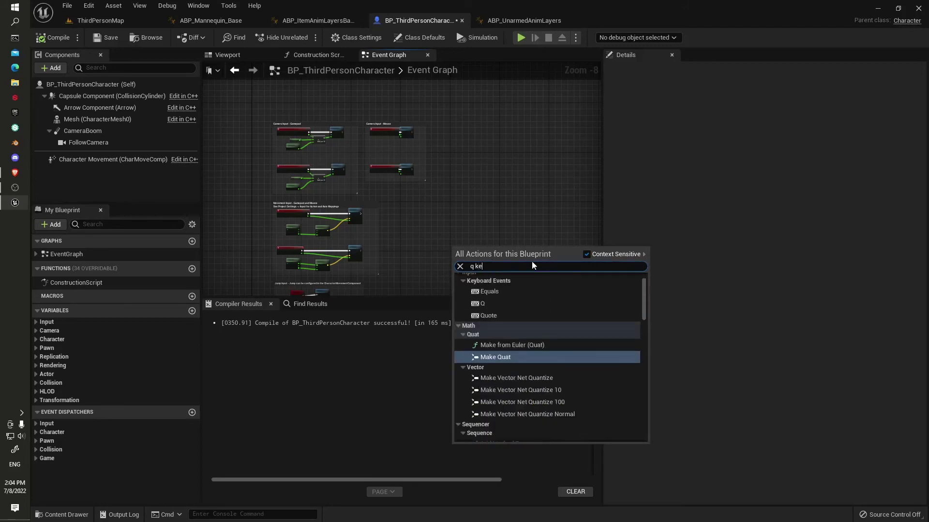
{"action": "left_click", "coordinate": [509, 304]}
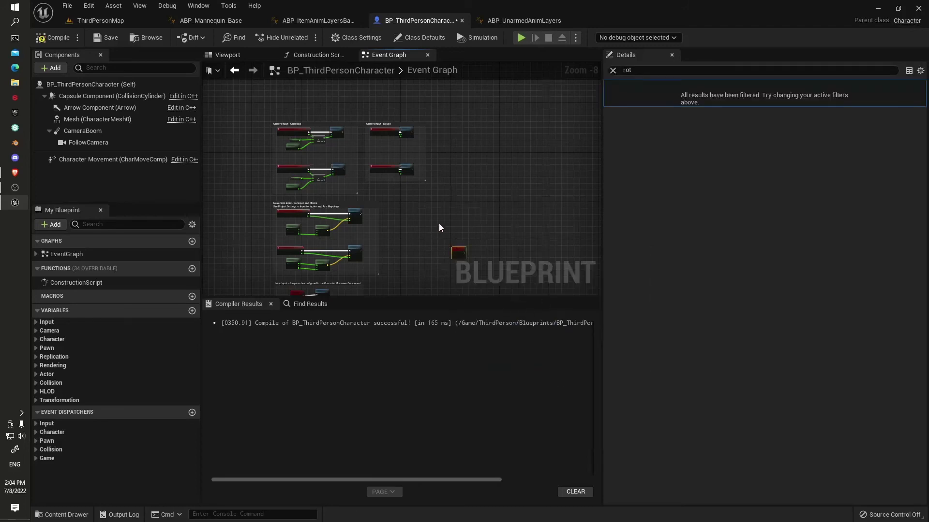
{"action": "scroll", "coordinate": [441, 226], "scroll_direction": "up", "scroll_amount": 4}
{"action": "scroll", "coordinate": [323, 227], "scroll_direction": "down", "scroll_amount": 3}
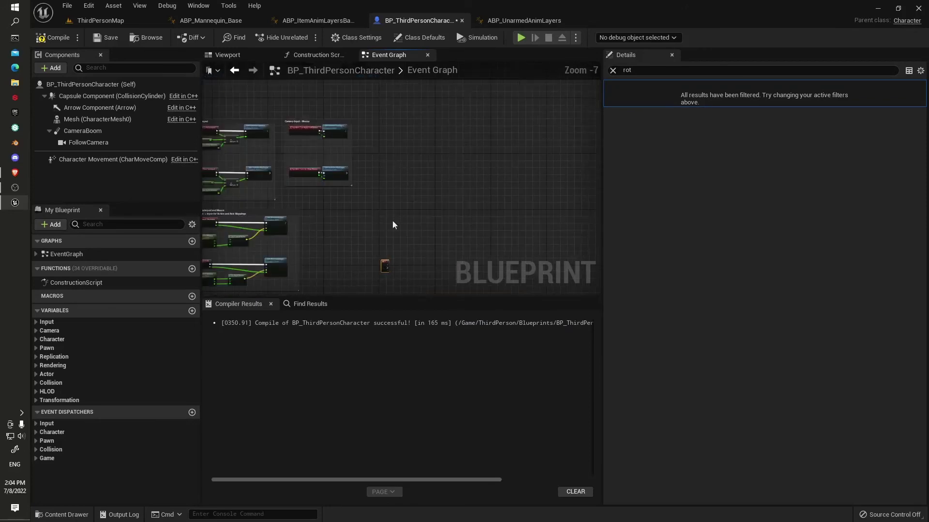
- Move the Mesh and Link Anim Class Layers nodes from the Construction Script into the Event Graph
{"action": "left_click", "coordinate": [315, 56]}
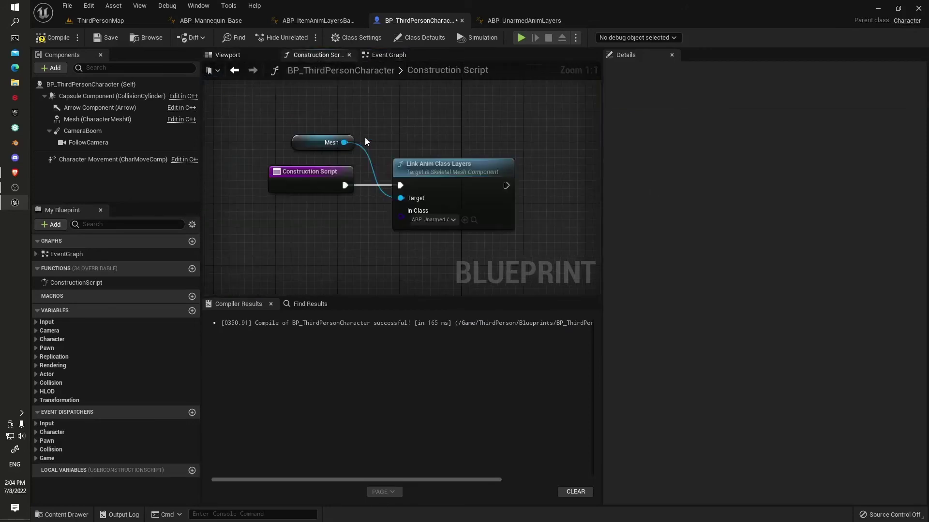
{"action": "left_click", "coordinate": [307, 169]}
{"action": "left_click_drag", "start_coordinate": [308, 169], "coordinate": [222, 170]}
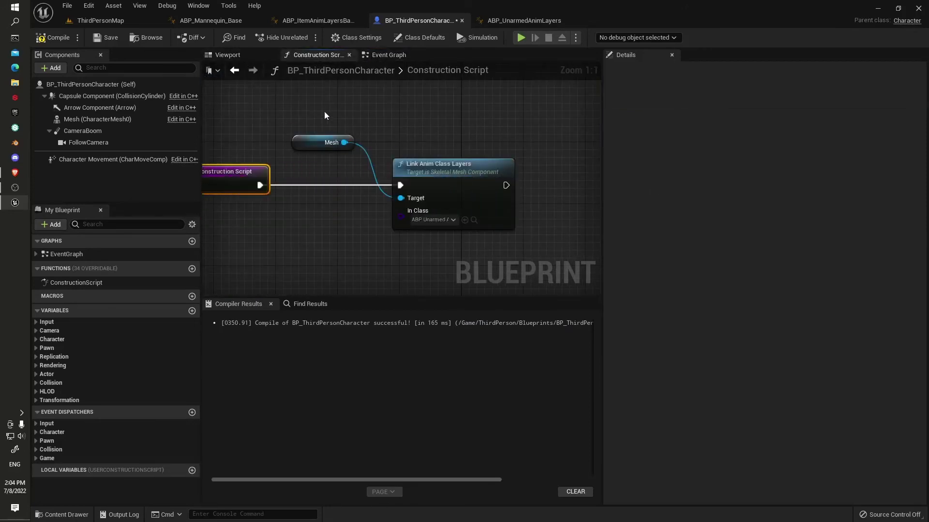
{"action": "left_click_drag", "start_coordinate": [324, 115], "coordinate": [430, 240]}
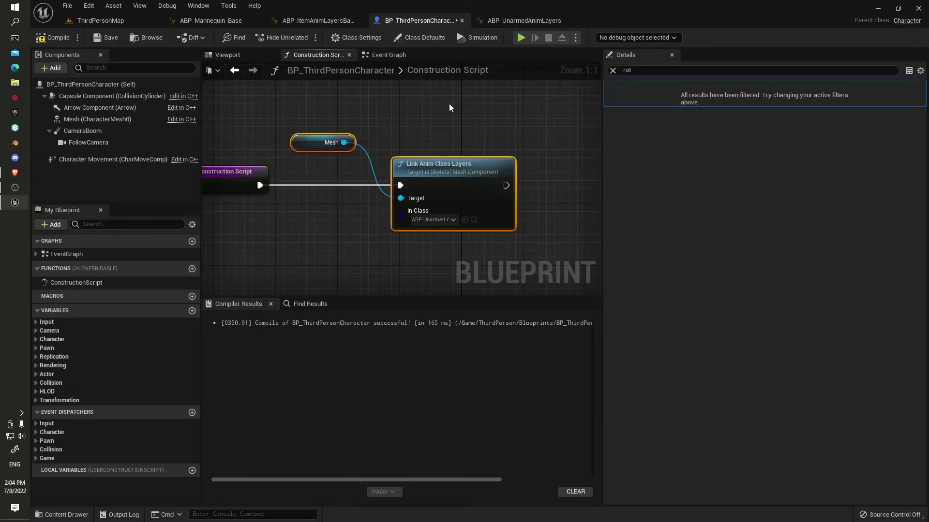
{"action": "left_click", "coordinate": [394, 56]}
{"action": "key", "text": "ctrl+v"}
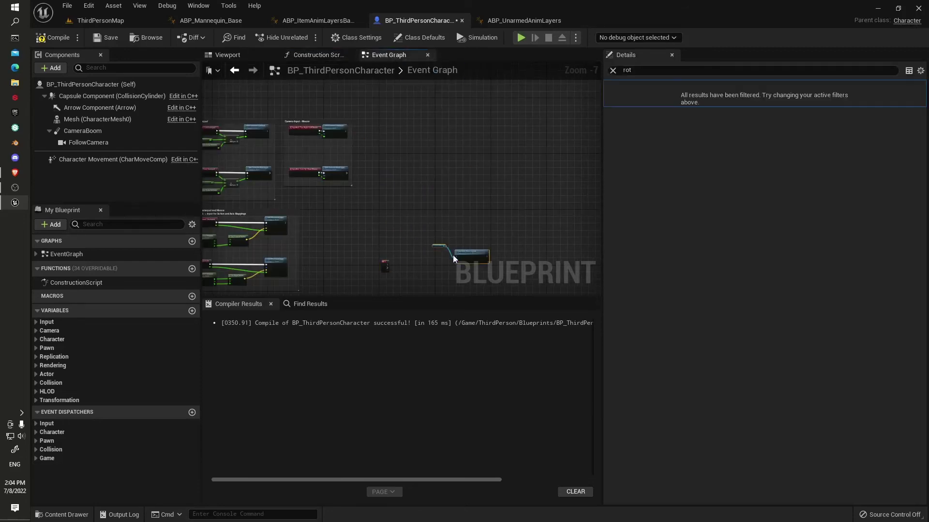
- Wire Q's Pressed output into Link Anim Class Layers and tidy the node layout
{"action": "scroll", "coordinate": [435, 255], "scroll_direction": "up", "scroll_amount": 3}
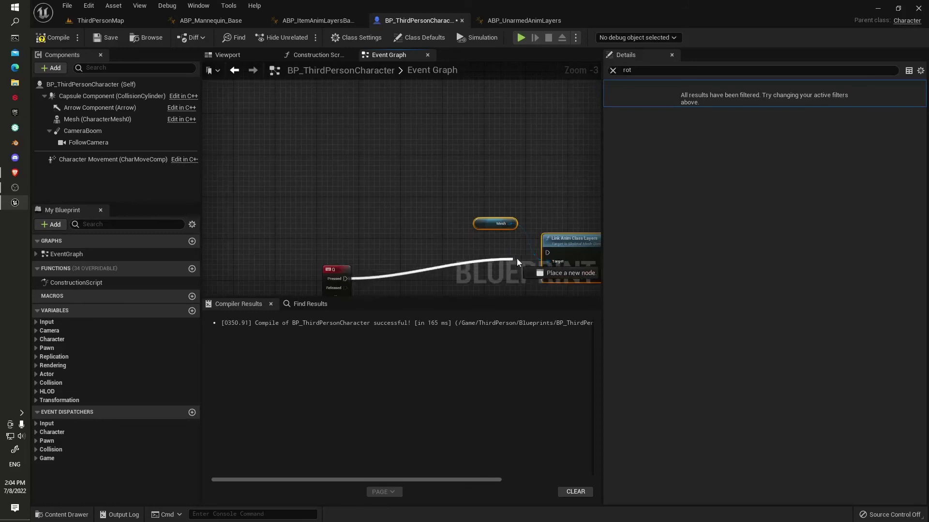
{"action": "left_click_drag", "start_coordinate": [546, 258], "coordinate": [548, 253]}
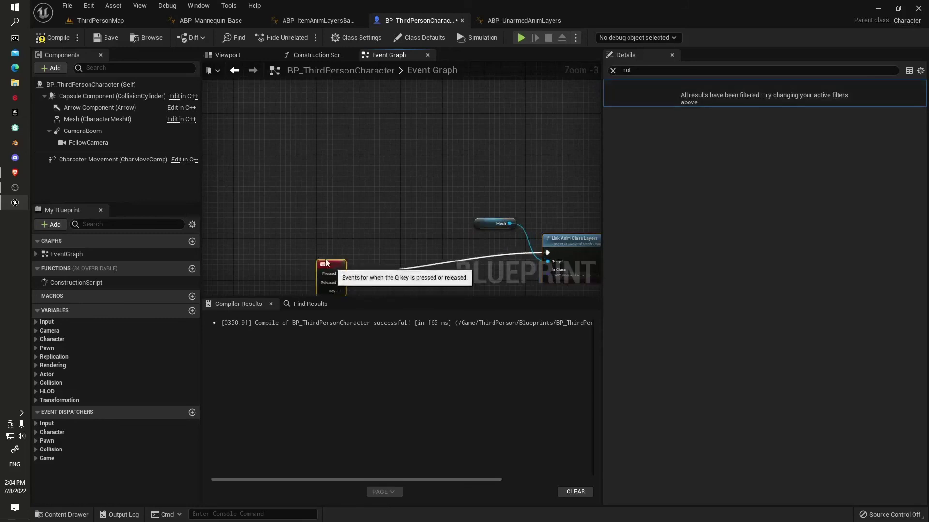
{"action": "left_click_drag", "start_coordinate": [334, 274], "coordinate": [252, 241]}
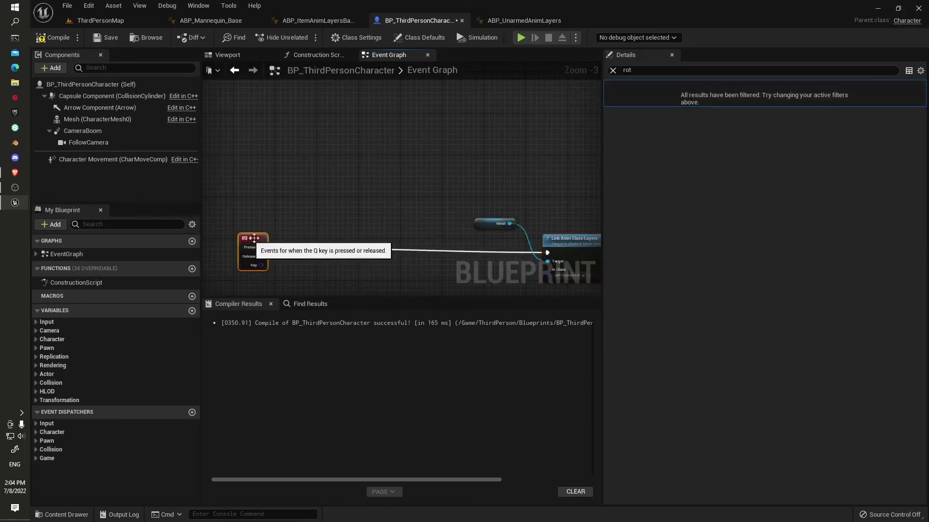
{"action": "left_click_drag", "start_coordinate": [551, 238], "coordinate": [546, 232]}
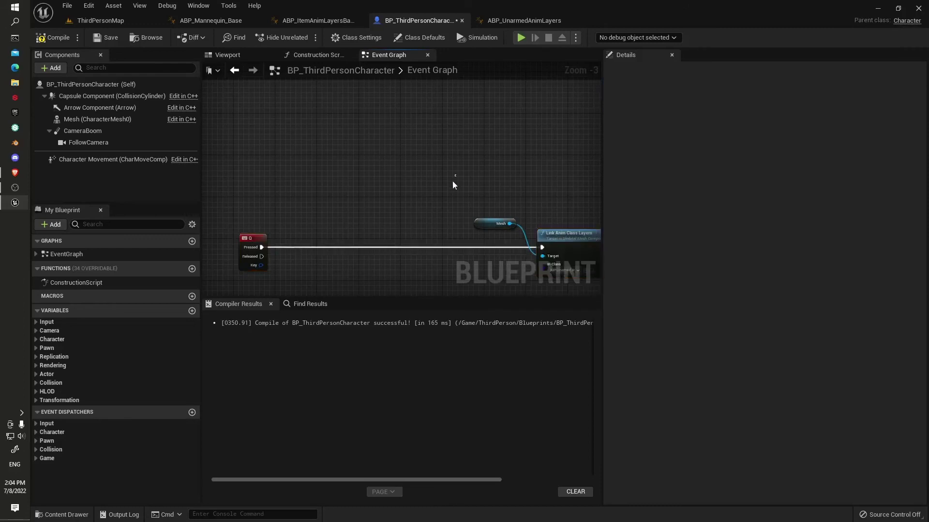
{"action": "left_click_drag", "start_coordinate": [454, 184], "coordinate": [390, 232]}
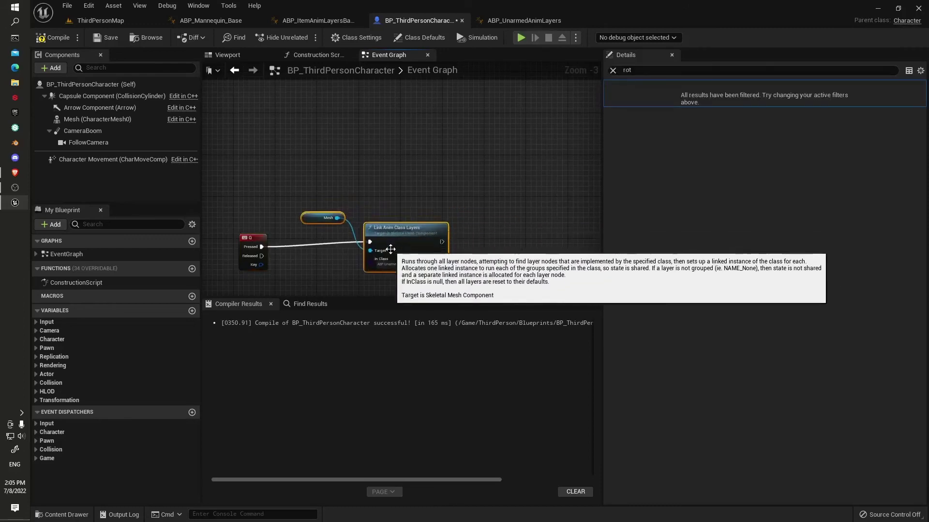
- Set In Class to ABP_PistolAnimLayers, then compile and save BP_ThirdPersonCharacter
{"action": "scroll", "coordinate": [390, 249], "scroll_direction": "up", "scroll_amount": 3}
{"action": "left_click", "coordinate": [401, 271]}
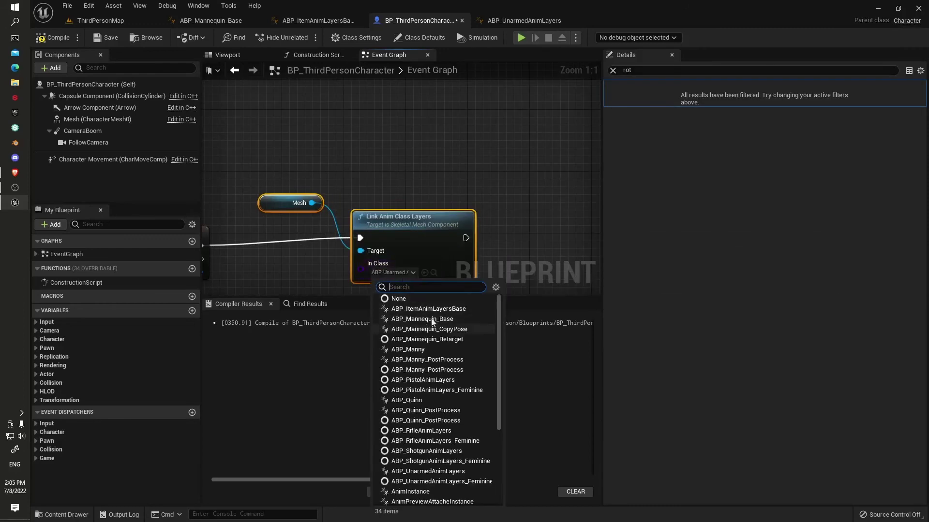
{"action": "type", "text": "pist"}
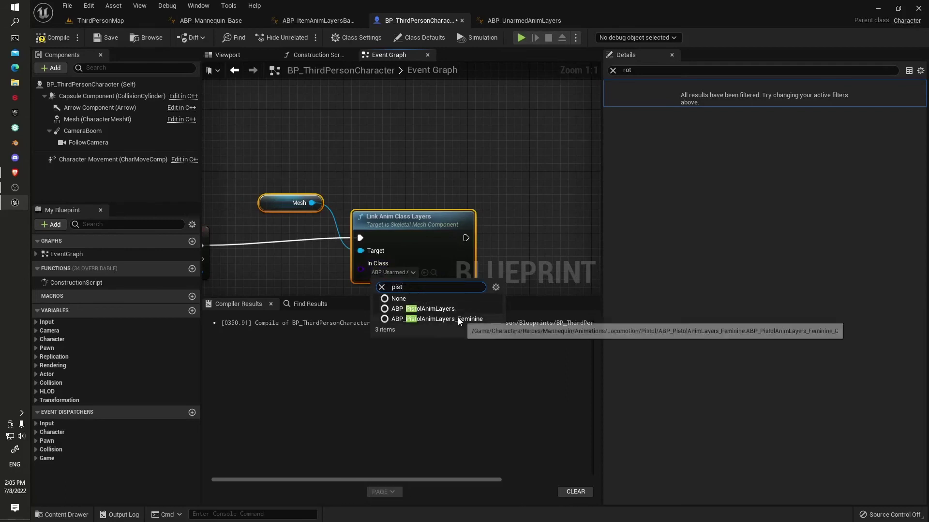
{"action": "left_click", "coordinate": [455, 310]}
{"action": "left_click", "coordinate": [454, 309]}
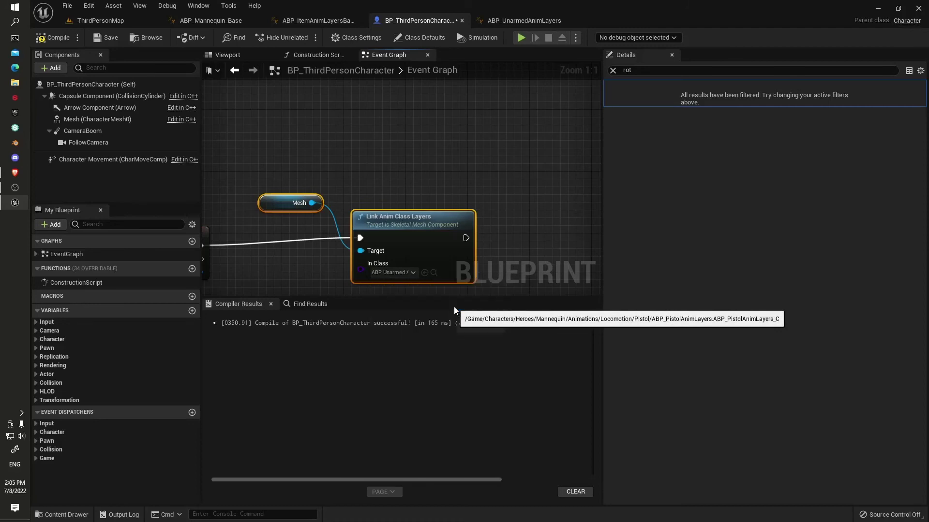
{"action": "left_click", "coordinate": [53, 39]}
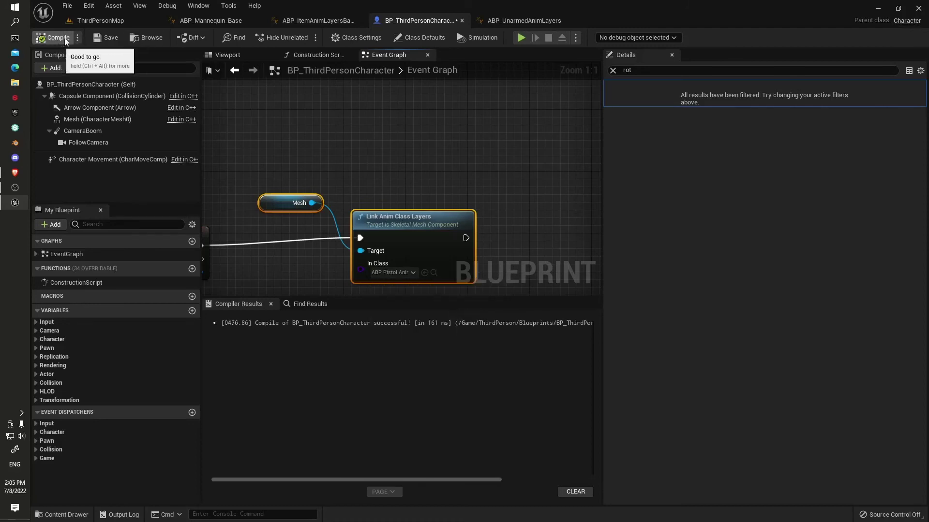
{"action": "left_click", "coordinate": [103, 37]}
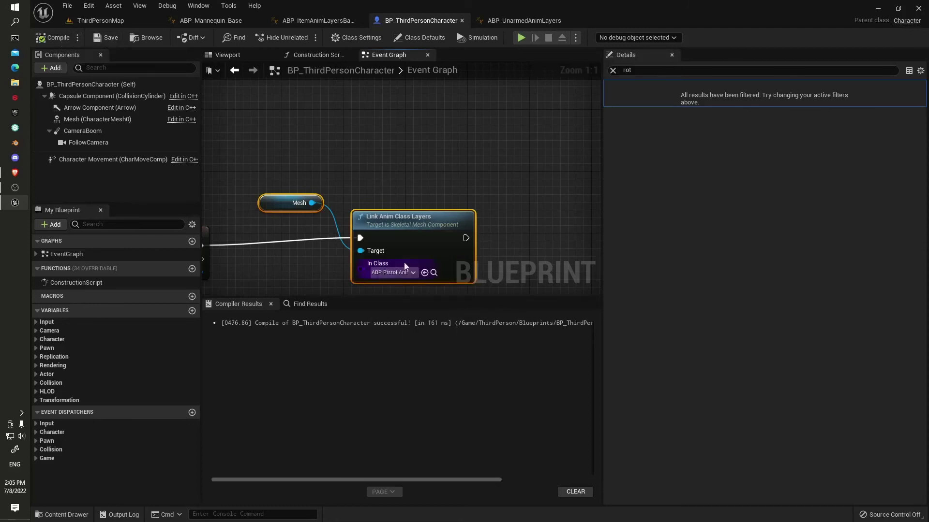
{"action": "left_click", "coordinate": [521, 38]}
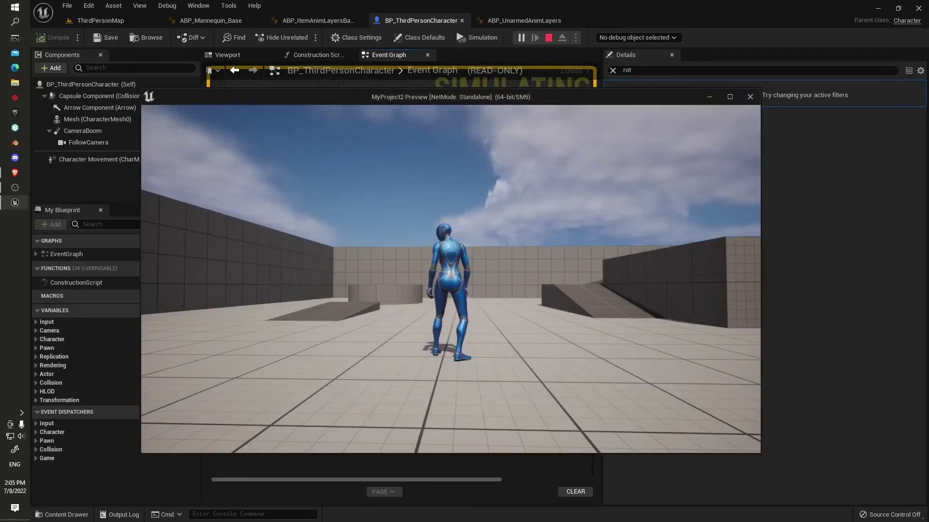
{"action": "key", "text": "w"}
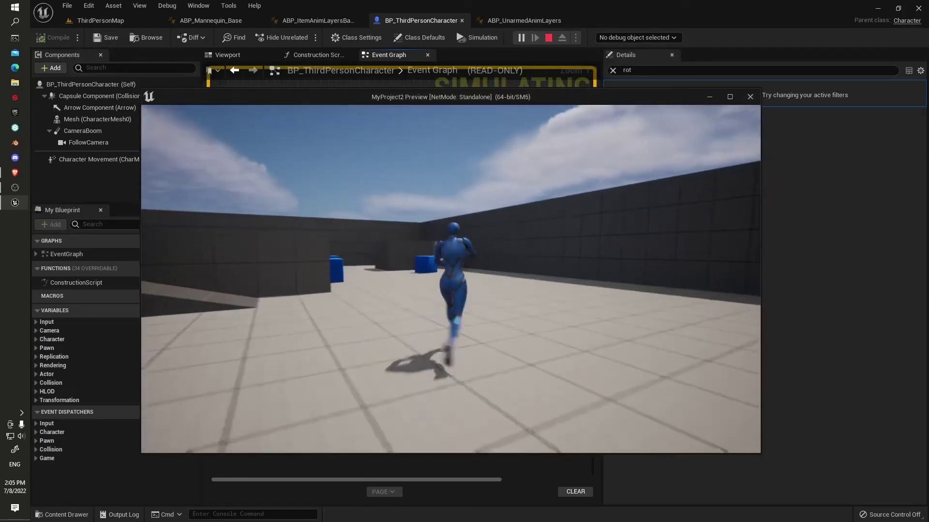
{"action": "key", "text": "a"}
{"action": "key", "text": "d"}
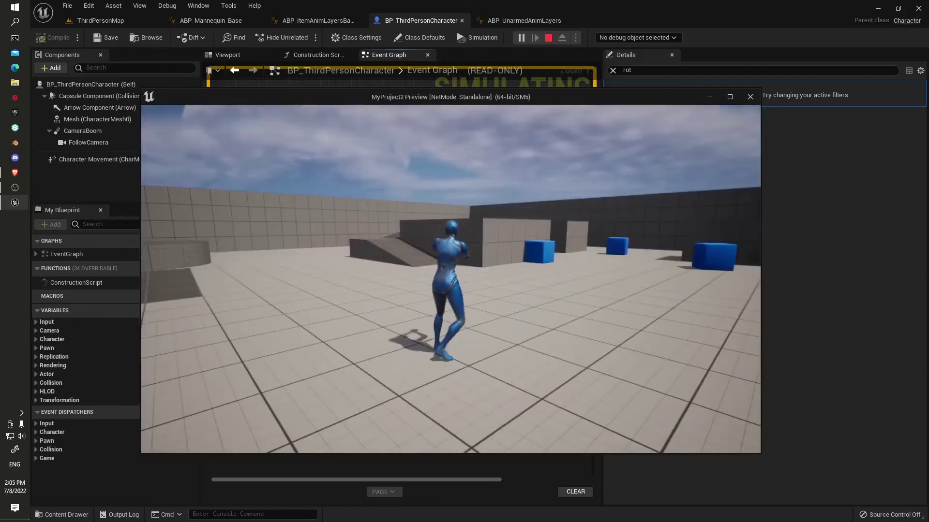
{"action": "key", "text": "w"}
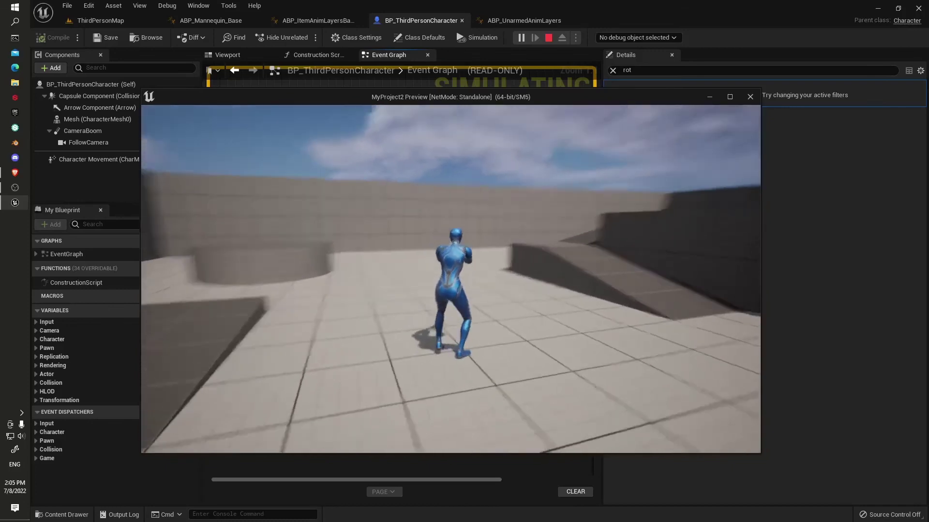
{"action": "key", "text": "Escape"}
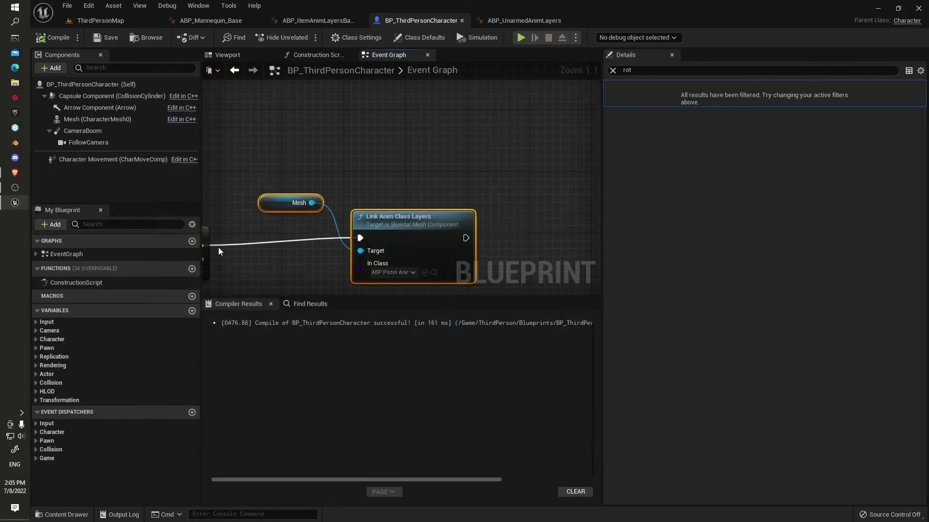
- Add a Flip Flop after Q Pressed and place Mesh and the Link node beside it
{"action": "left_click", "coordinate": [508, 212]}
{"action": "scroll", "coordinate": [509, 213], "scroll_direction": "down", "scroll_amount": 2}
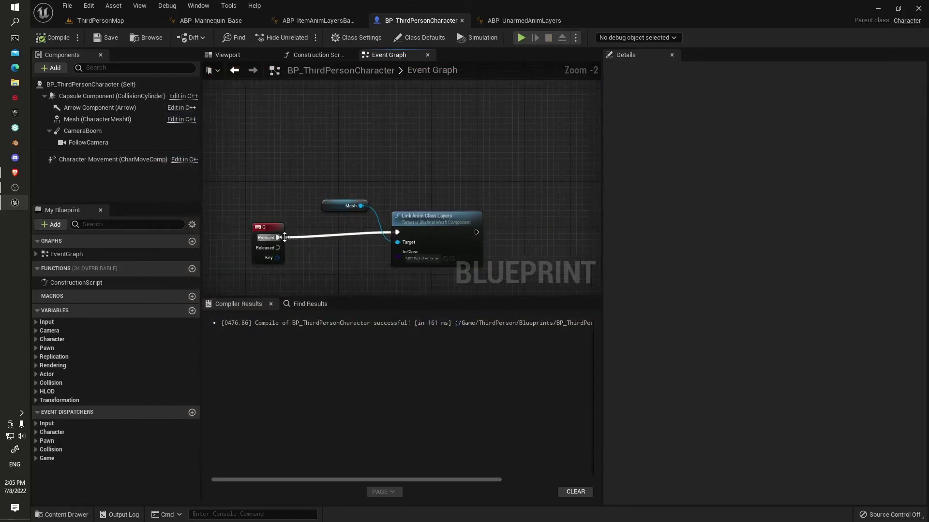
{"action": "left_click_drag", "start_coordinate": [280, 239], "coordinate": [356, 163]}
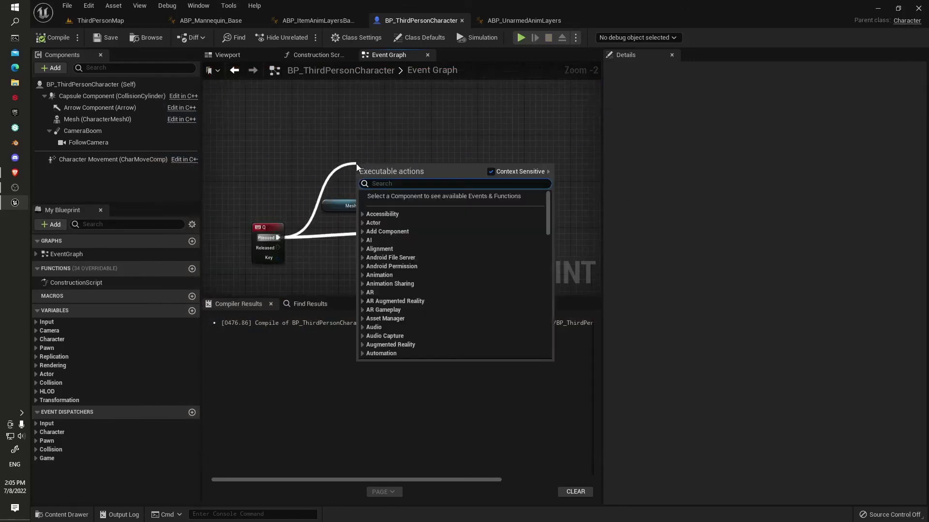
{"action": "type", "text": "flip flop"}
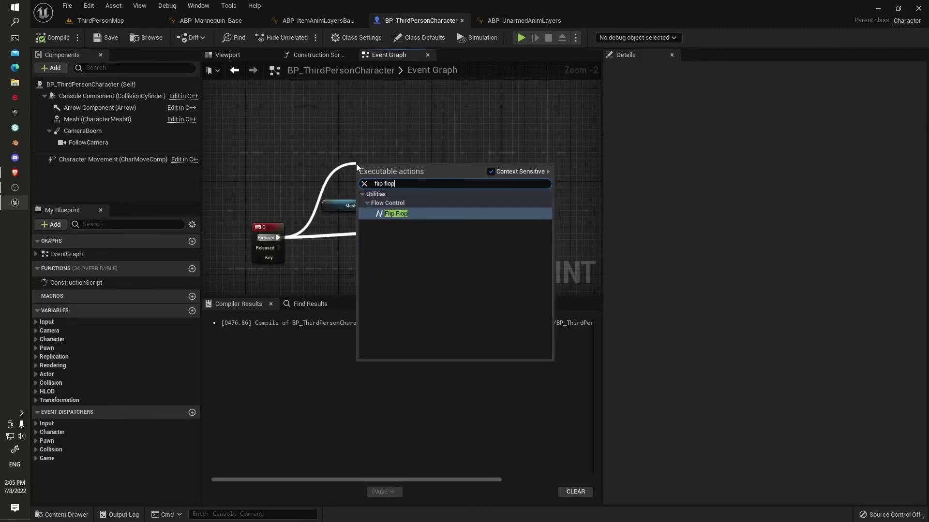
{"action": "left_click", "coordinate": [397, 210]}
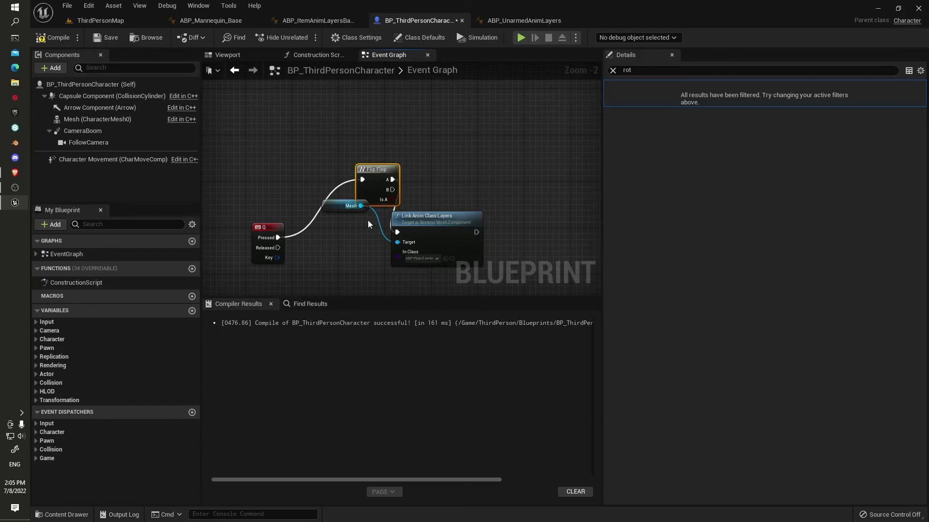
{"action": "left_click_drag", "start_coordinate": [347, 206], "coordinate": [359, 136]}
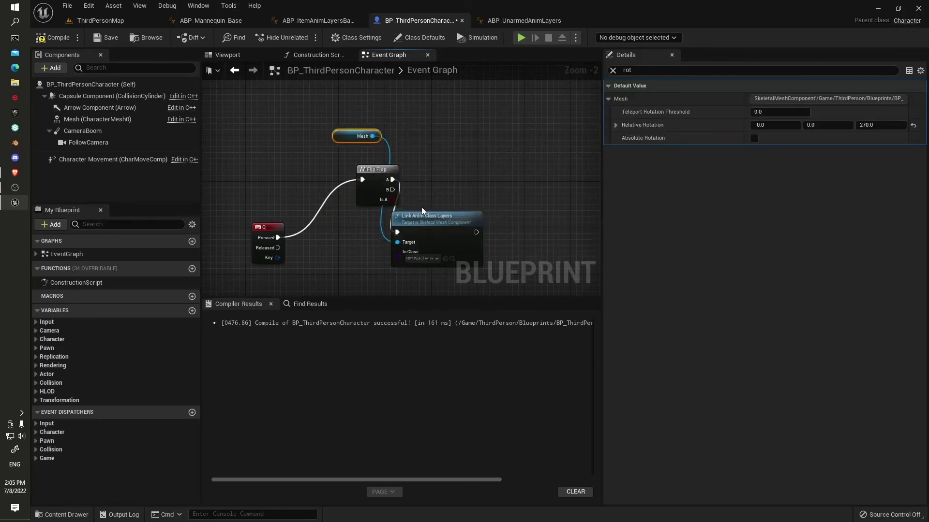
{"action": "left_click_drag", "start_coordinate": [422, 211], "coordinate": [474, 160]}
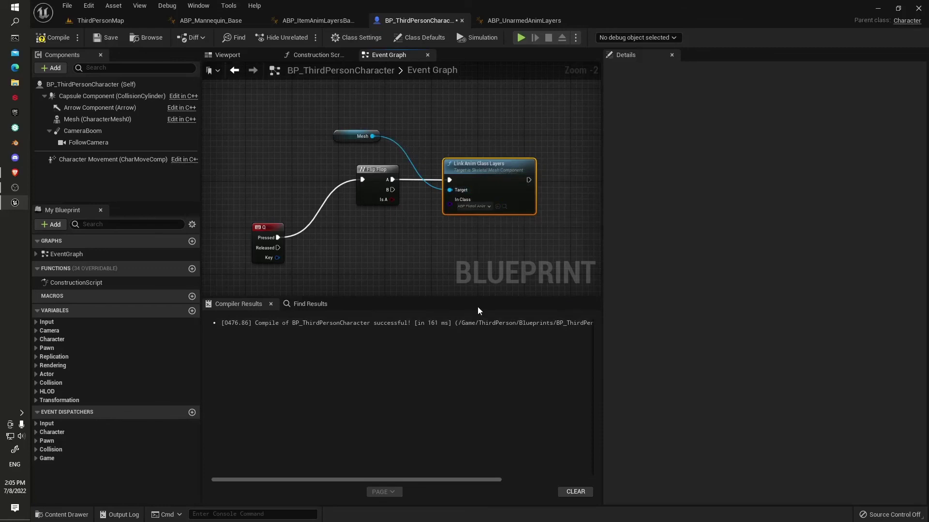
- Add a second Mesh Link node using ABP_UnarmedAnimLayers on Flip Flop B, then start Play
{"action": "key", "text": "ctrl+v"}
{"action": "right_click_drag", "start_coordinate": [474, 271], "coordinate": [475, 245]}
{"action": "left_click_drag", "start_coordinate": [475, 242], "coordinate": [488, 222]}
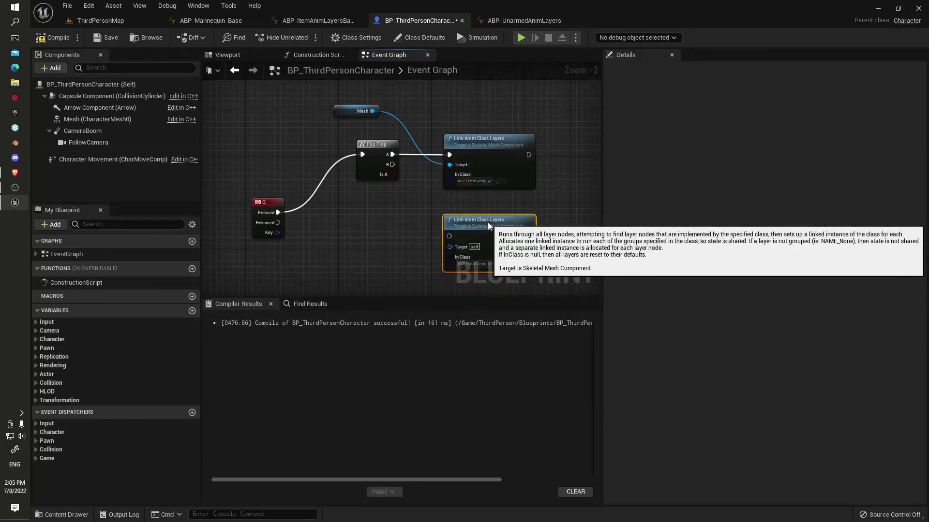
{"action": "left_click_drag", "start_coordinate": [371, 112], "coordinate": [450, 246]}
{"action": "left_click", "coordinate": [478, 263]}
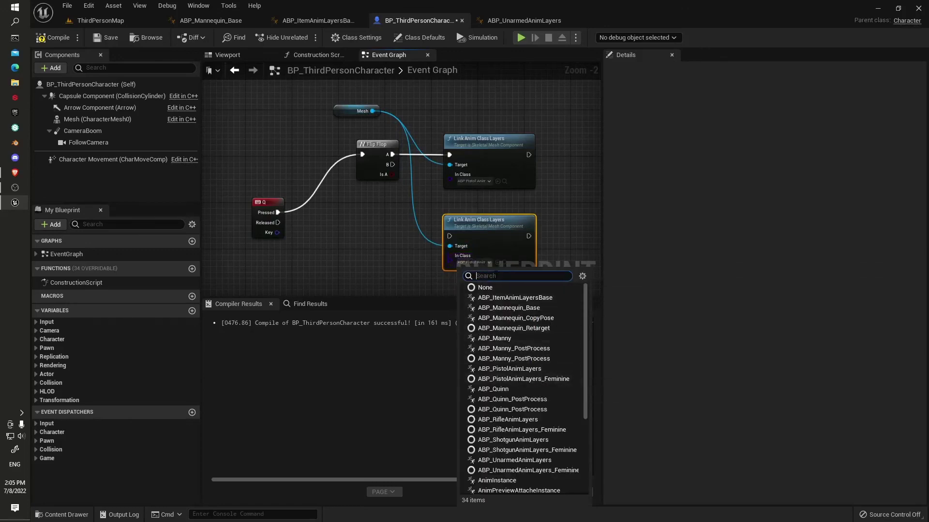
{"action": "type", "text": "unar"}
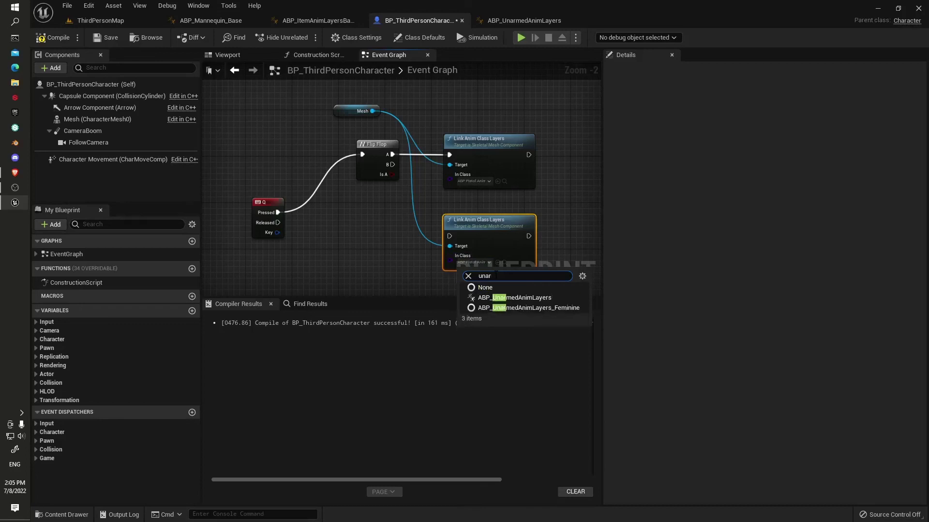
{"action": "left_click", "coordinate": [515, 297]}
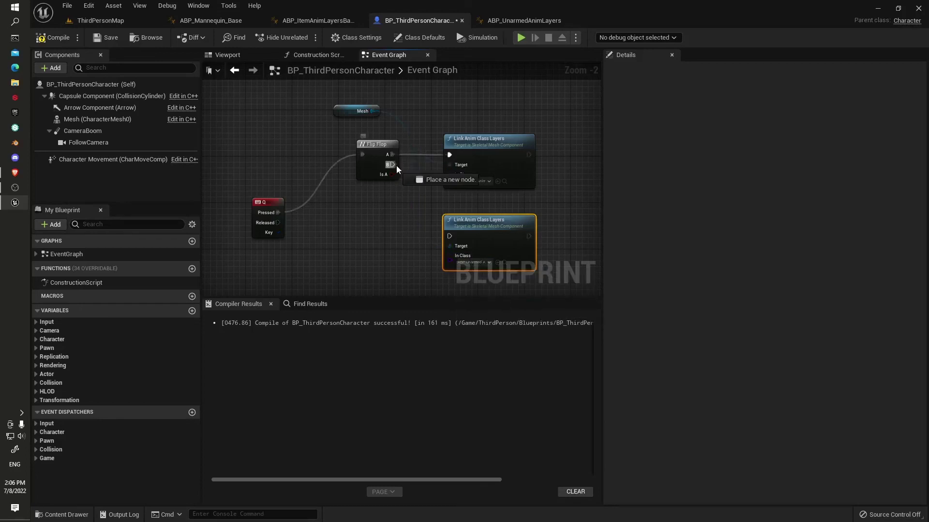
{"action": "left_click_drag", "start_coordinate": [396, 164], "coordinate": [451, 236]}
{"action": "left_click", "coordinate": [521, 38]}
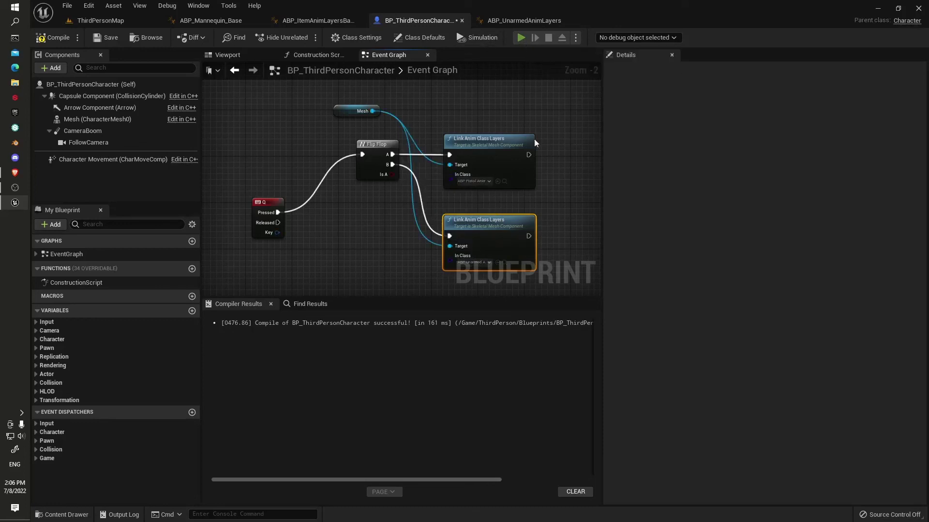
- Run the character toward the blue boxes to check the anim layer switch, then end the play session
{"action": "key", "text": "w"}
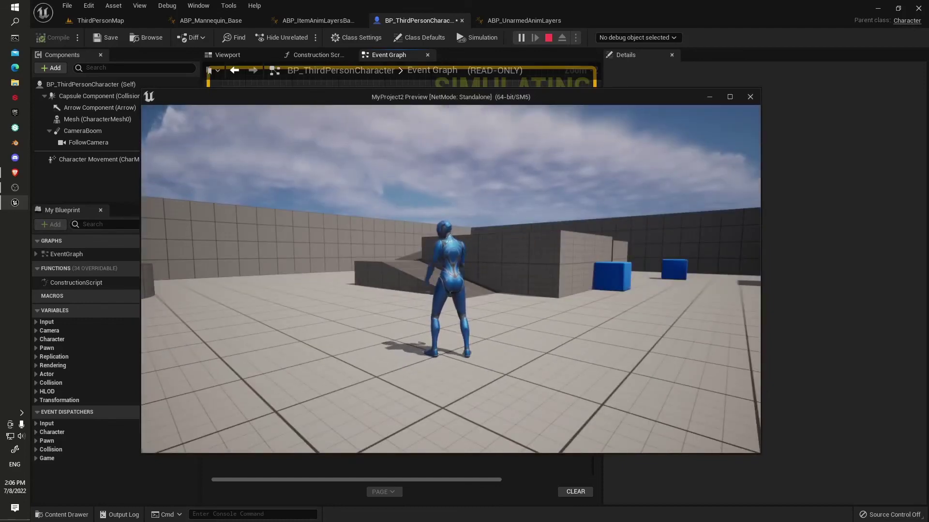
{"action": "key", "text": "w"}
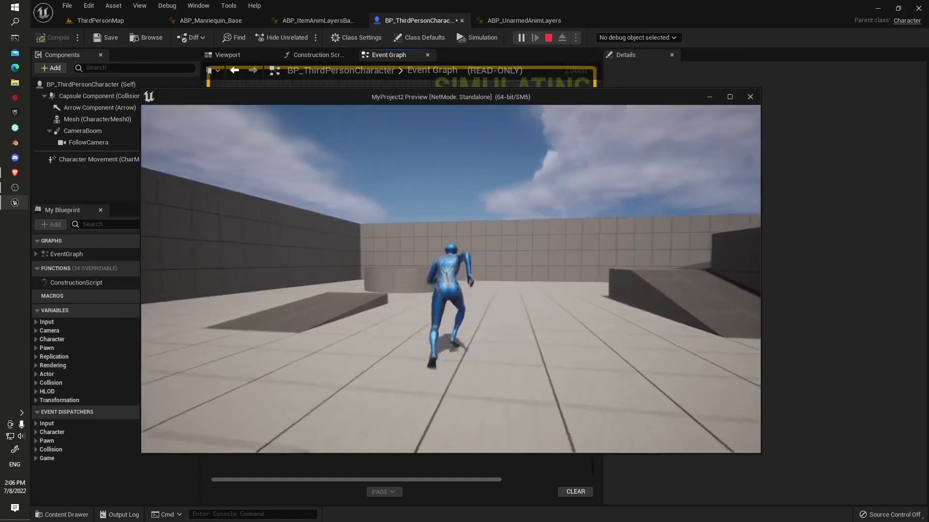
{"action": "key", "text": "w"}
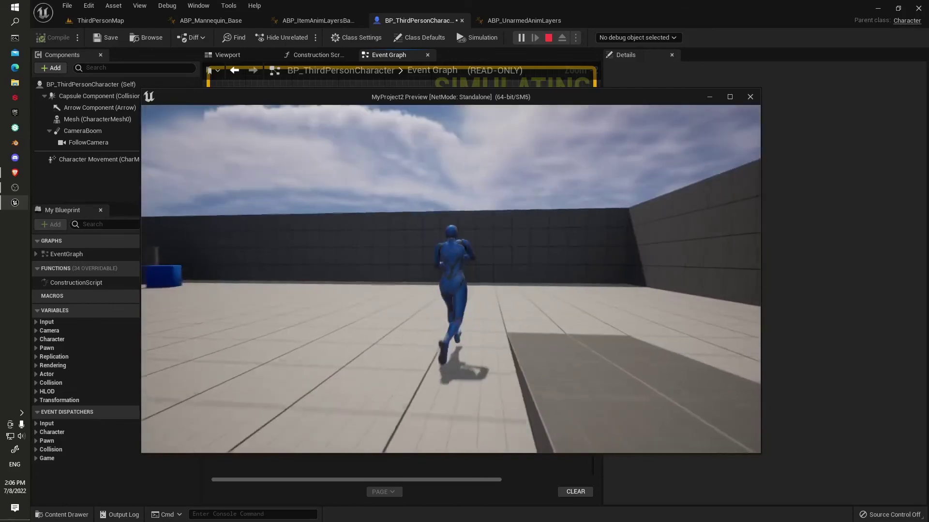
{"action": "key", "text": "w"}
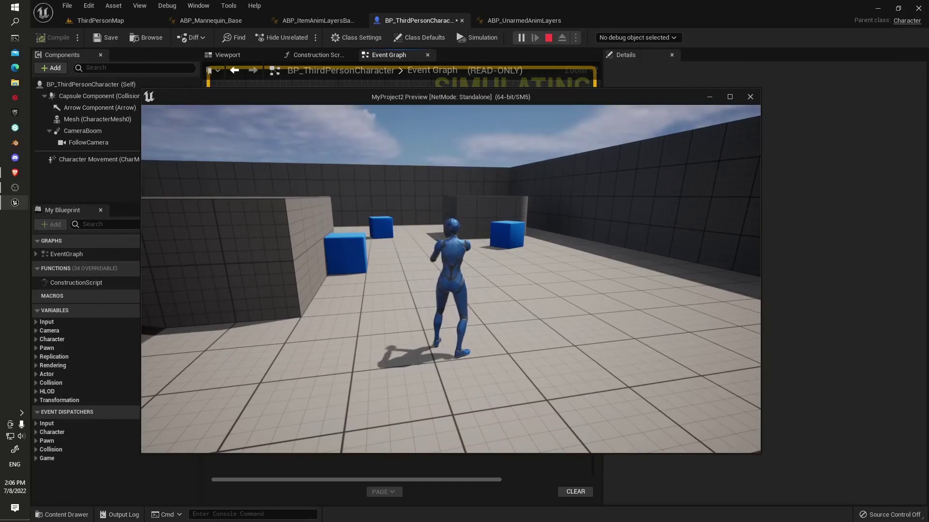
{"action": "key", "text": "Escape"}
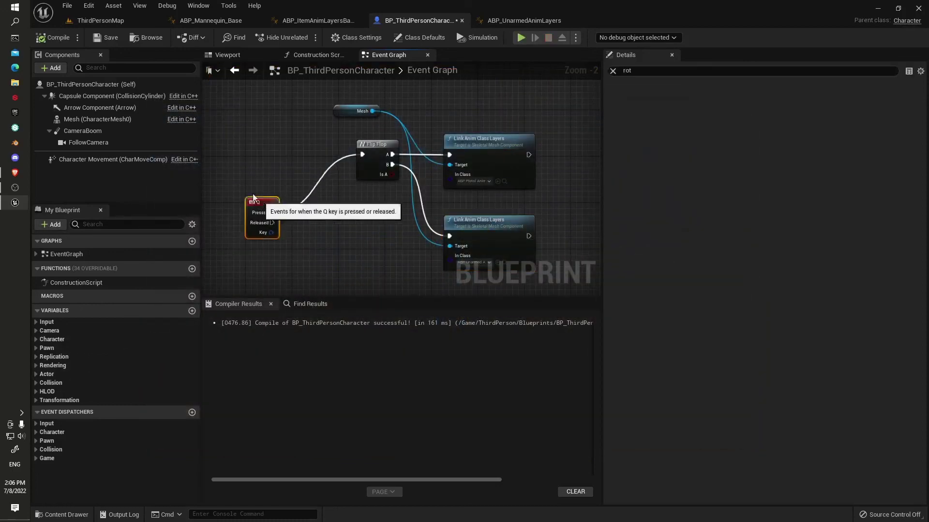
- Level the Q event with the Flip Flop, shift both Link Anim Class Layers nodes right, and select the Mesh getter
{"action": "left_click_drag", "start_coordinate": [265, 205], "coordinate": [277, 147]}
{"action": "scroll", "coordinate": [227, 201], "scroll_direction": "down", "scroll_amount": 2}
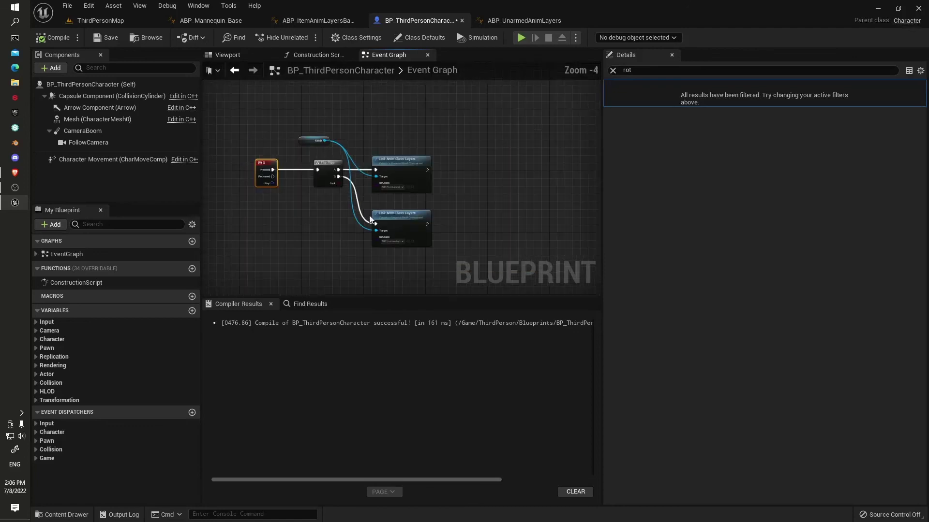
{"action": "right_click_drag", "start_coordinate": [361, 212], "coordinate": [360, 126]}
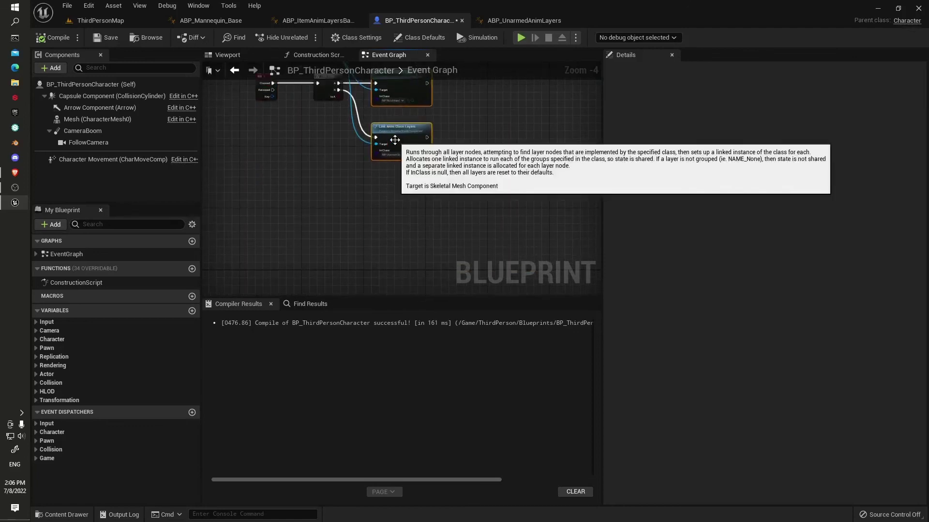
{"action": "left_click_drag", "start_coordinate": [393, 141], "coordinate": [441, 134]}
{"action": "right_click_drag", "start_coordinate": [374, 94], "coordinate": [301, 178]}
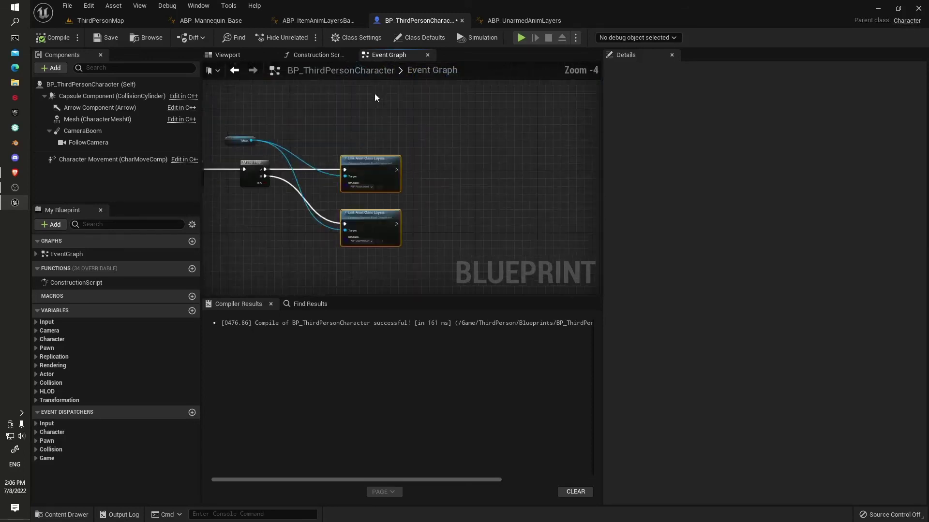
{"action": "scroll", "coordinate": [542, 177], "scroll_direction": "down", "scroll_amount": 1}
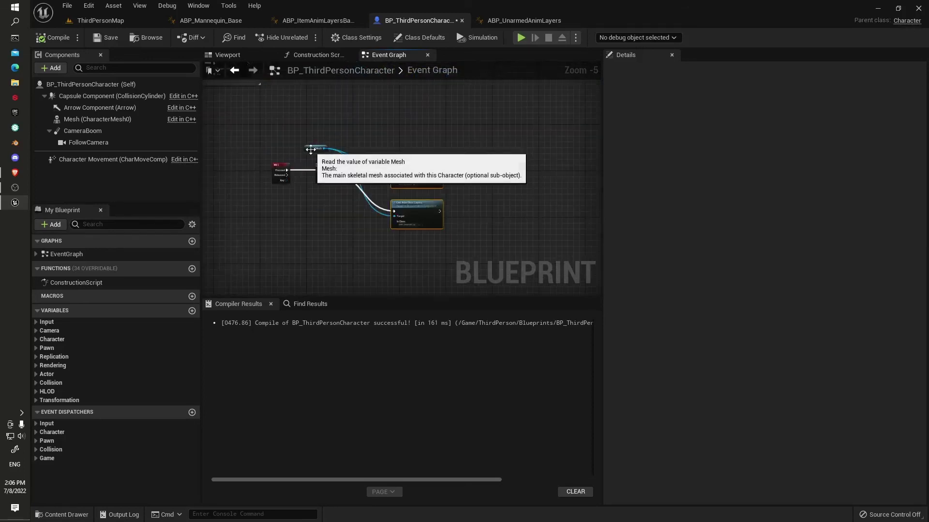
{"action": "left_click", "coordinate": [325, 152]}
{"action": "scroll", "coordinate": [292, 177], "scroll_direction": "up", "scroll_amount": 4}
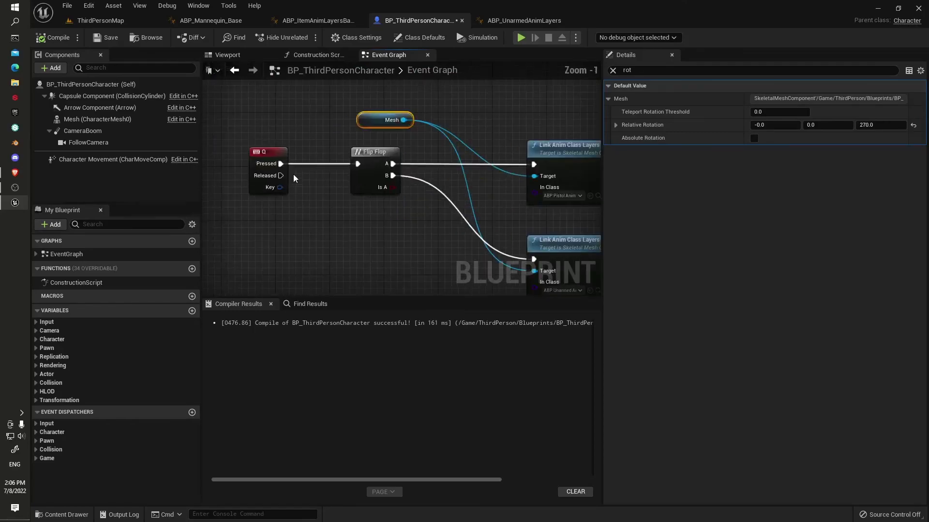